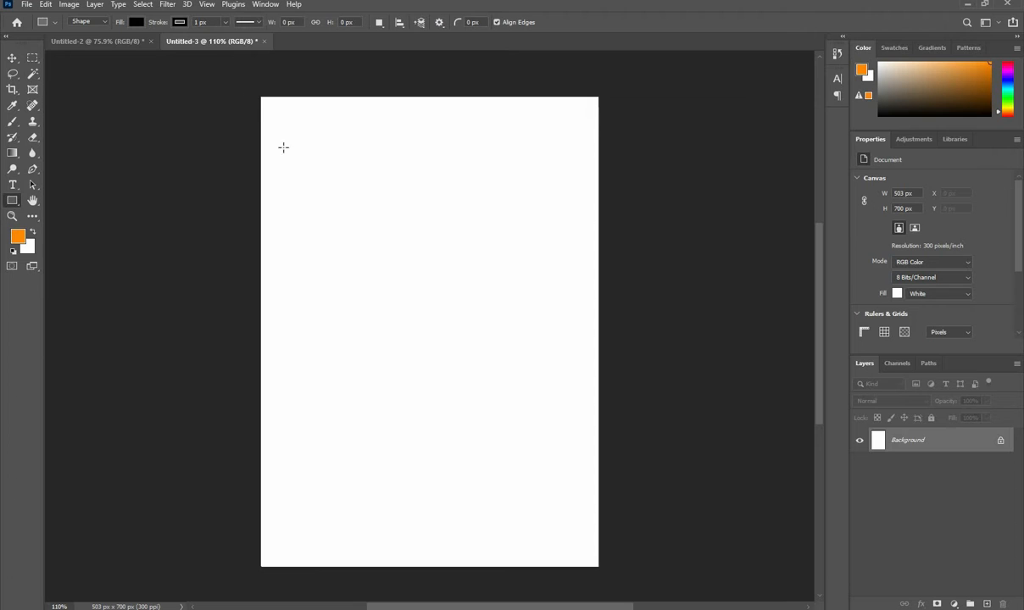
Draw a black rectangle of about 520 × 711 px that covers the whole canvas.
drag(256, 94, 604, 570)
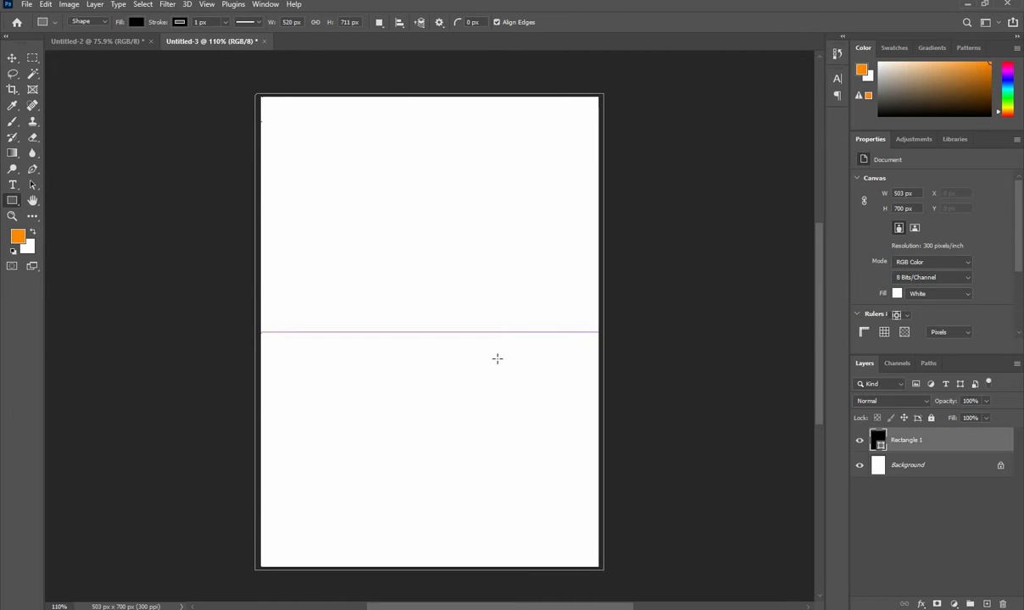
click(14, 59)
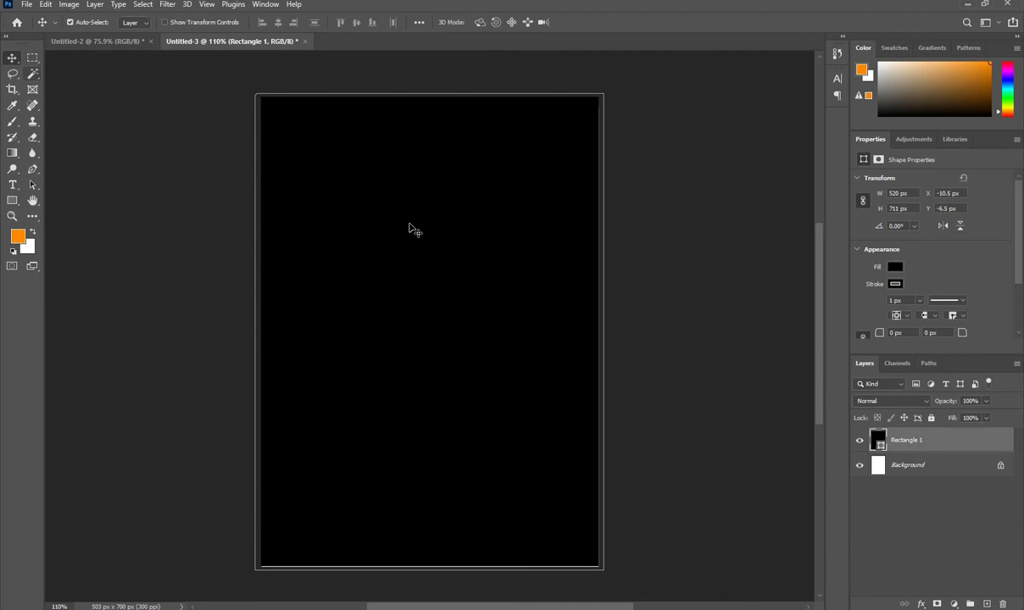
key(ctrl+1)
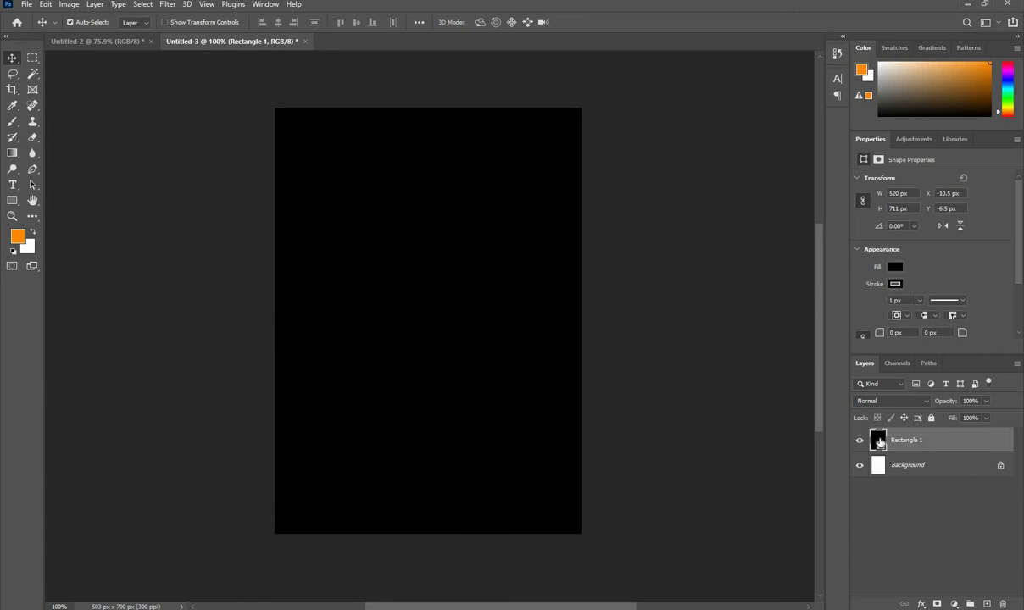
Change the rectangle's fill to a dark golden yellow with a hue of about 49°.
double_click(878, 441)
click(743, 261)
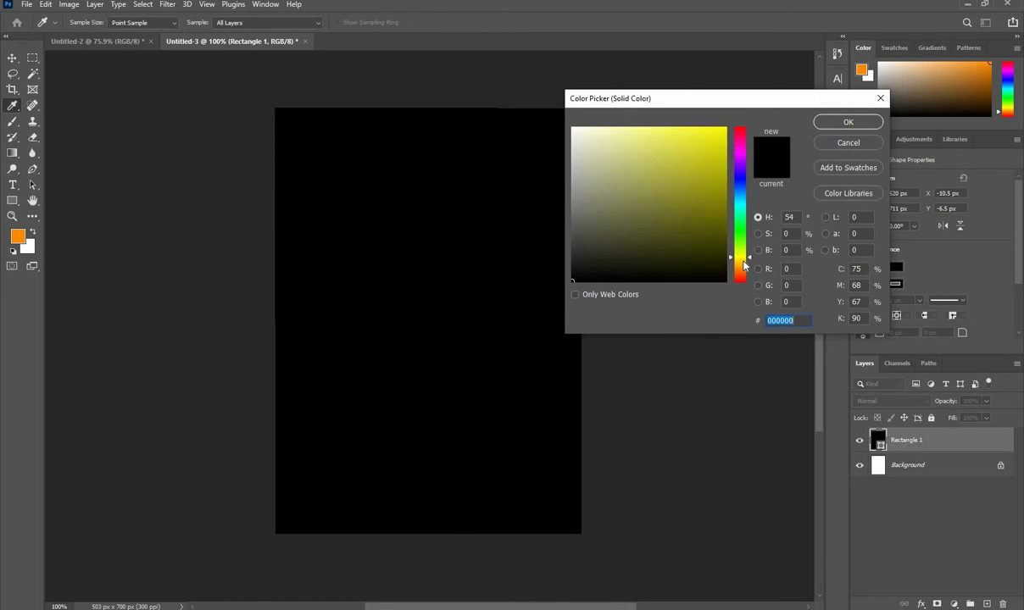
mouse_move(725, 163)
mouse_down()
mouse_move(738, 124)
mouse_move(741, 152)
mouse_move(684, 151)
mouse_move(725, 164)
mouse_up()
click(838, 124)
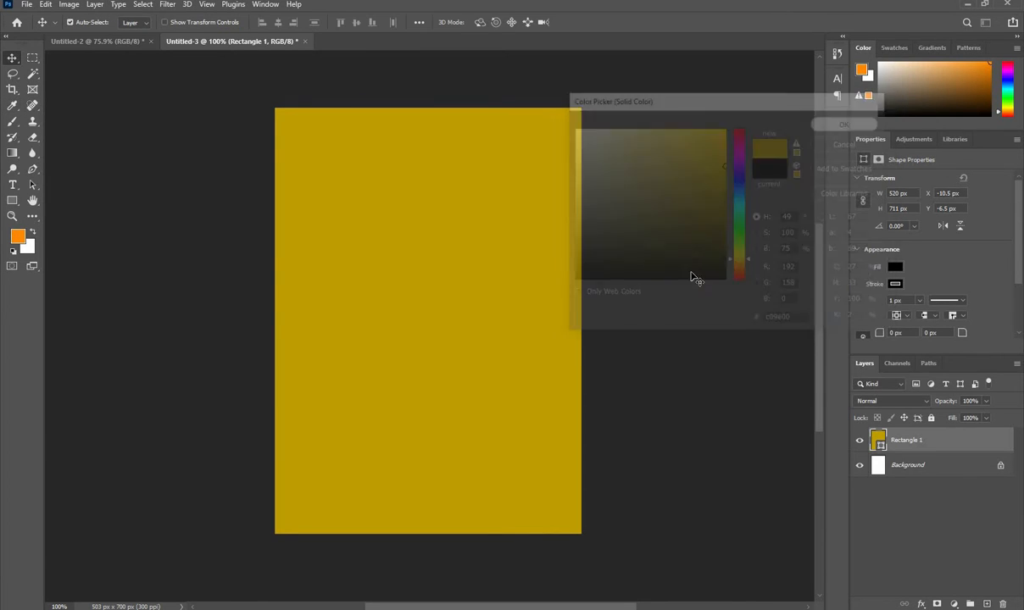
scroll(327, 299, up, 1)
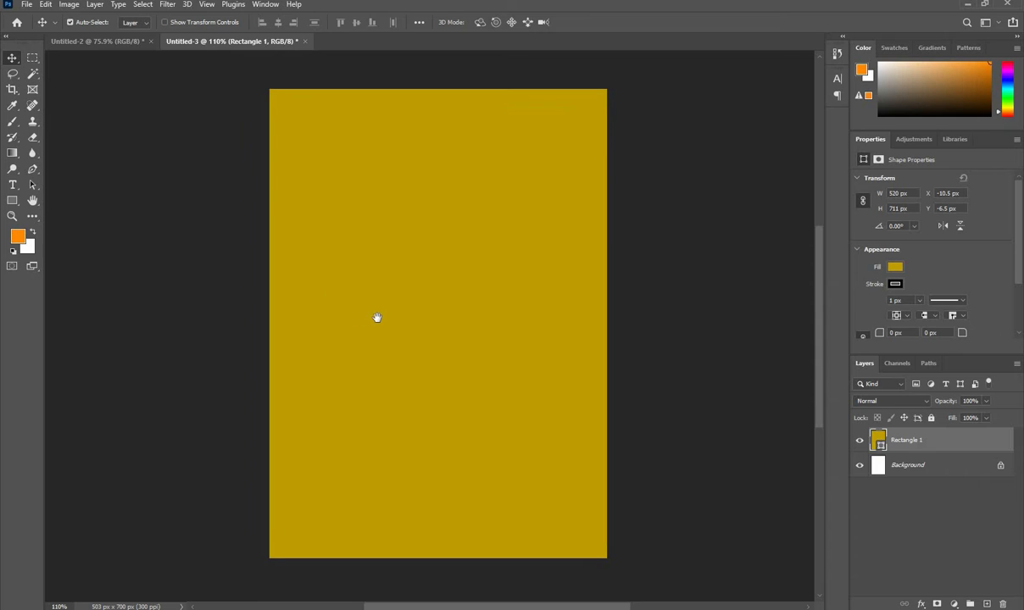
drag(378, 318, 433, 348)
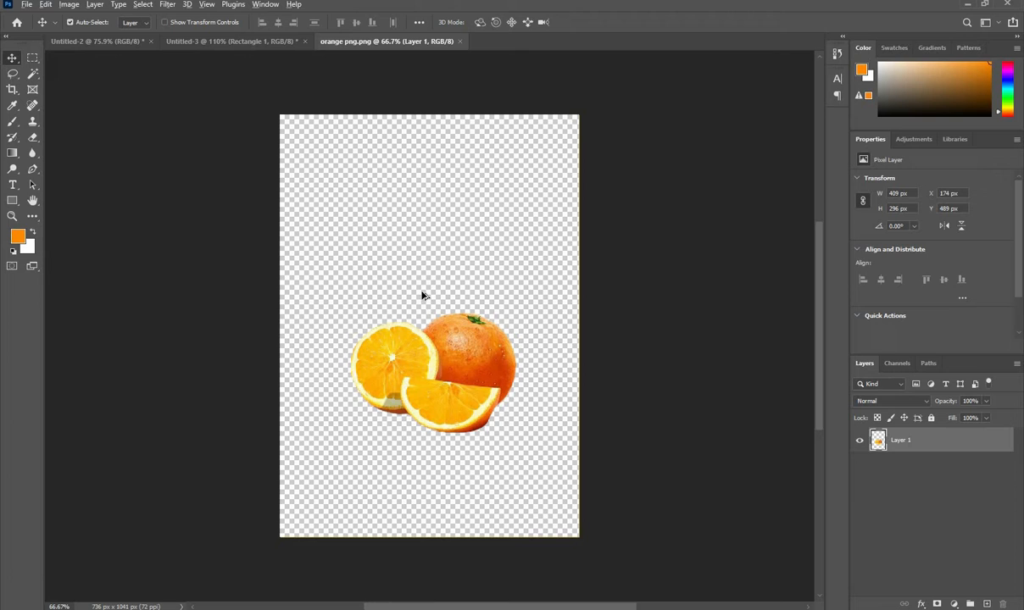
Copy the oranges from orange png.png onto the yellow background in Untitled-3 and close the source image.
scroll(423, 296, up, 1)
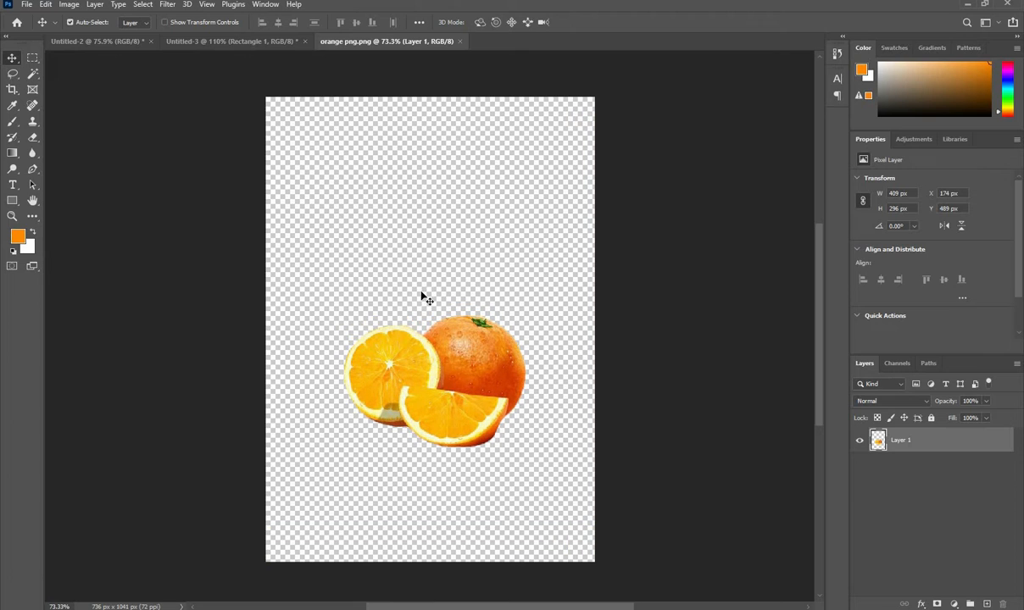
drag(463, 362, 417, 350)
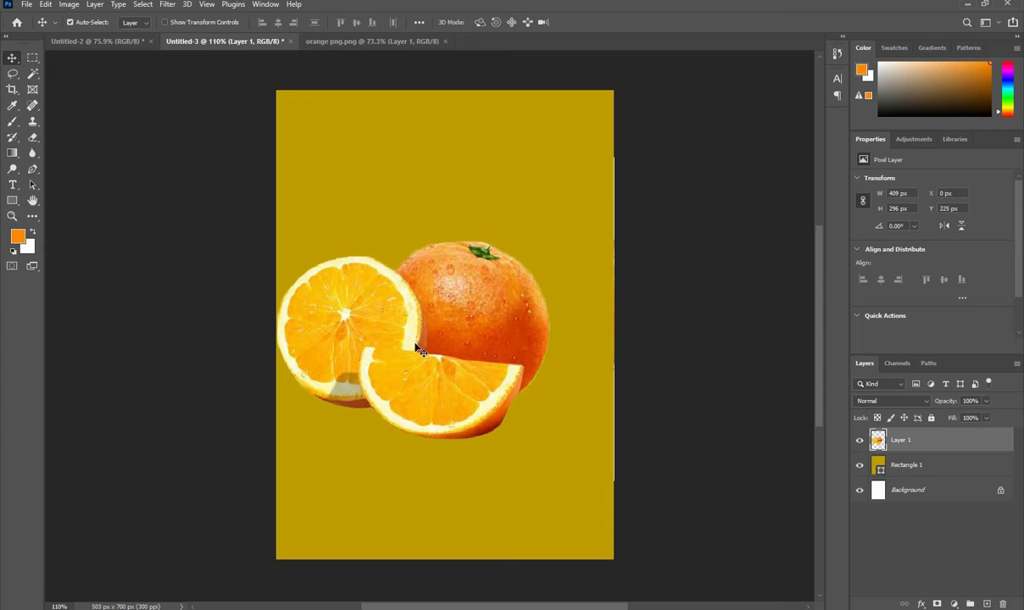
click(424, 40)
click(446, 42)
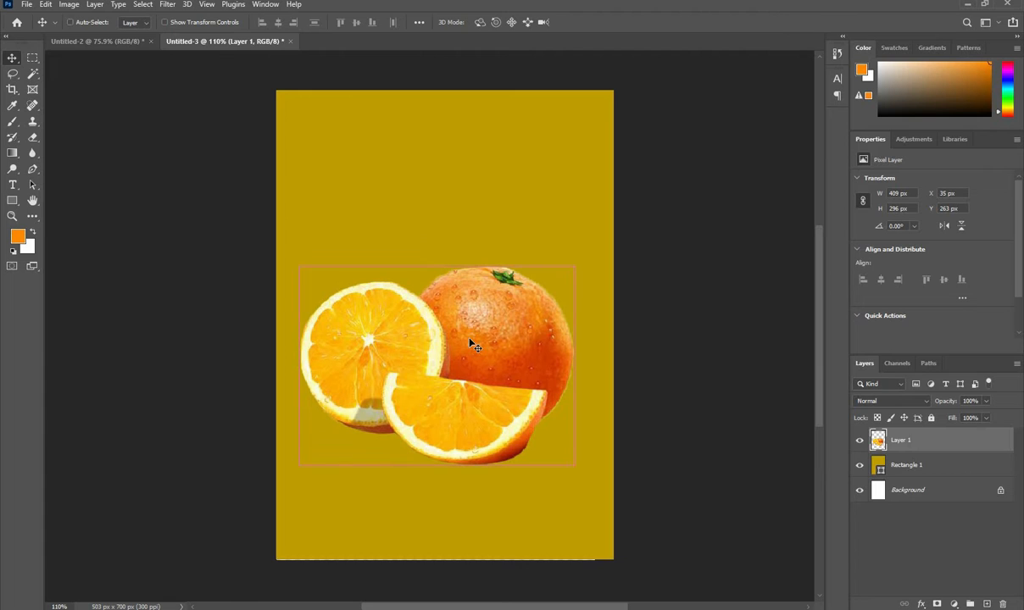
Scale the oranges down to about 56% and place them centred in the lower half of the canvas.
key(ctrl+t)
drag(558, 368, 529, 382)
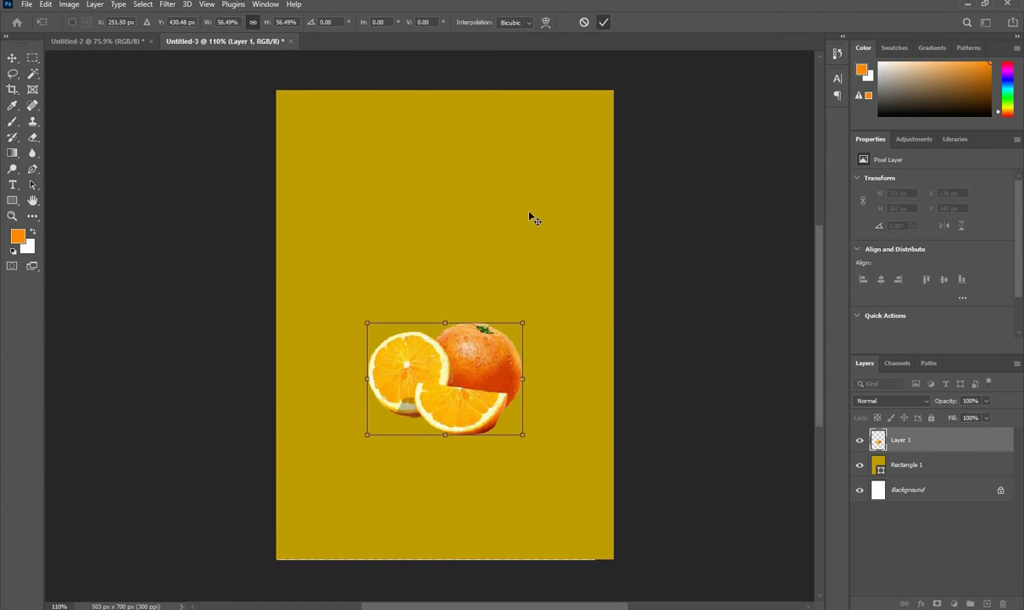
key(Return)
key(ctrl+minus)
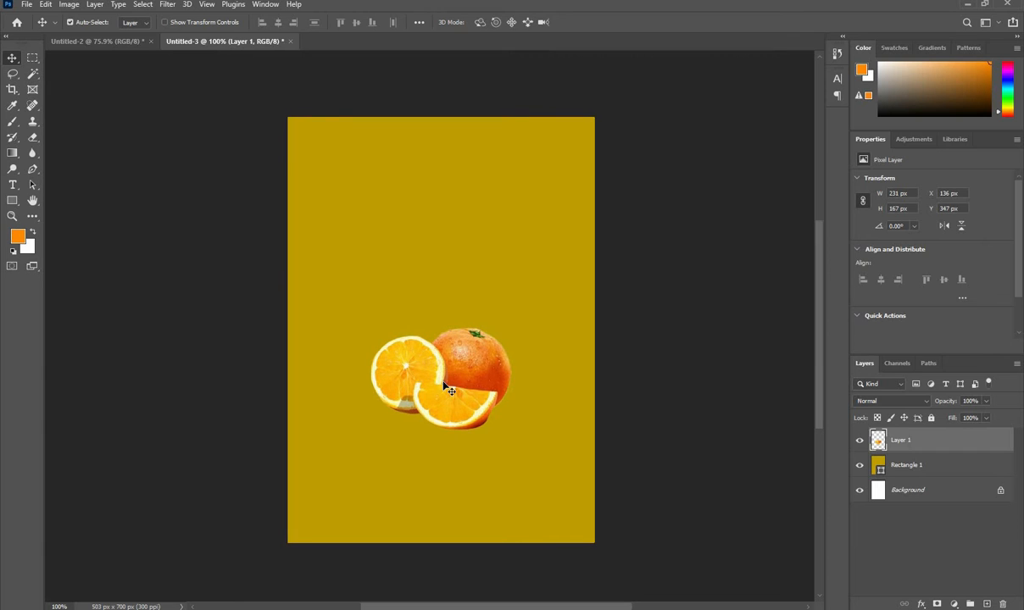
Enlarge the oranges slightly to about 245 × 177 px around their centre.
scroll(449, 390, up, 1)
key(ctrl+t)
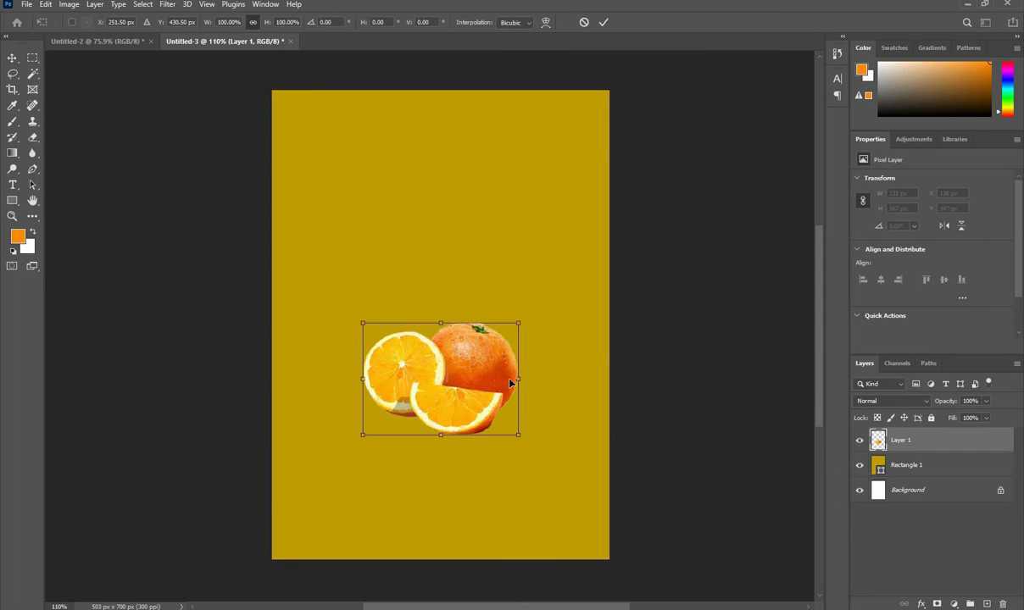
drag(522, 380, 487, 373)
key(Return)
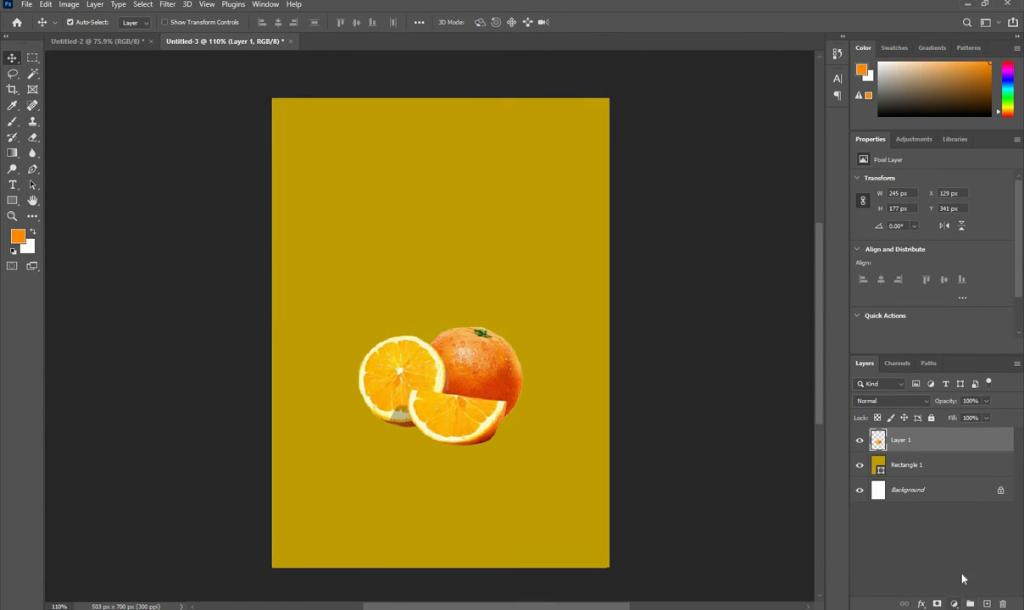
Add a Levels adjustment clipped to the oranges layer, with white output 220 and midtones 0.76.
click(954, 604)
click(955, 436)
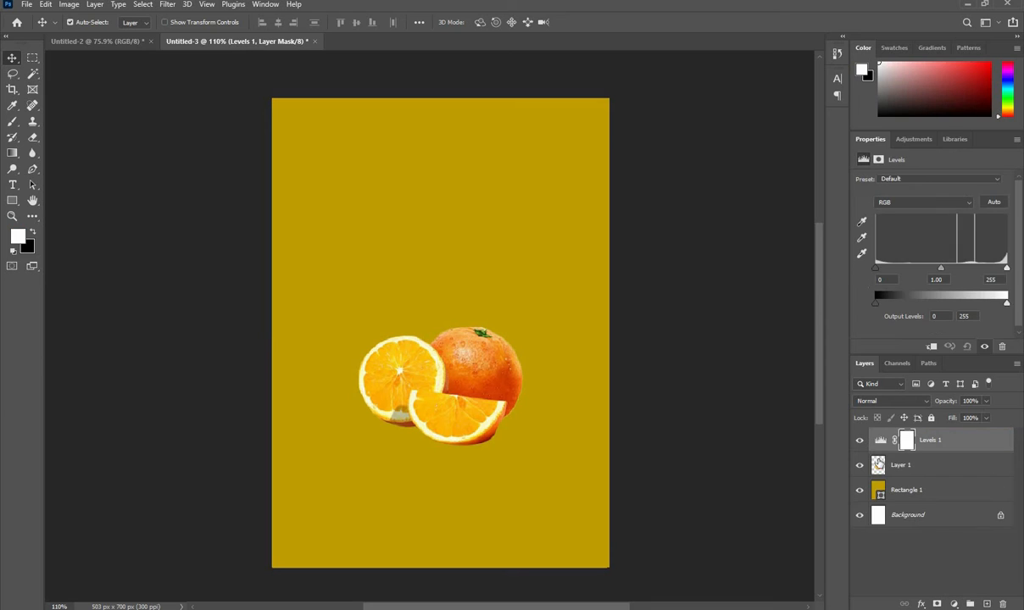
click(933, 348)
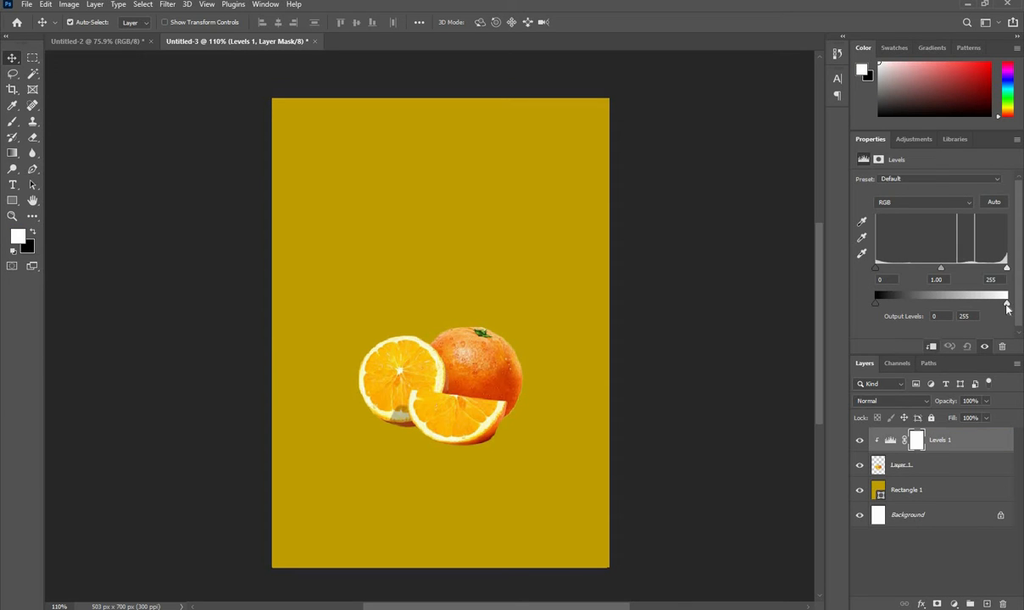
drag(1007, 308, 990, 306)
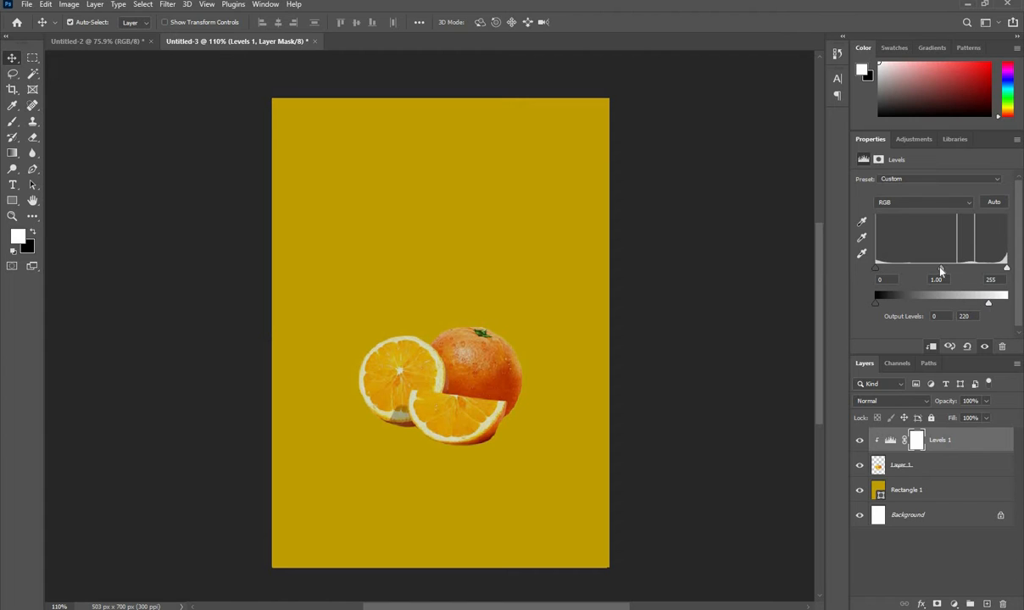
drag(941, 272, 953, 273)
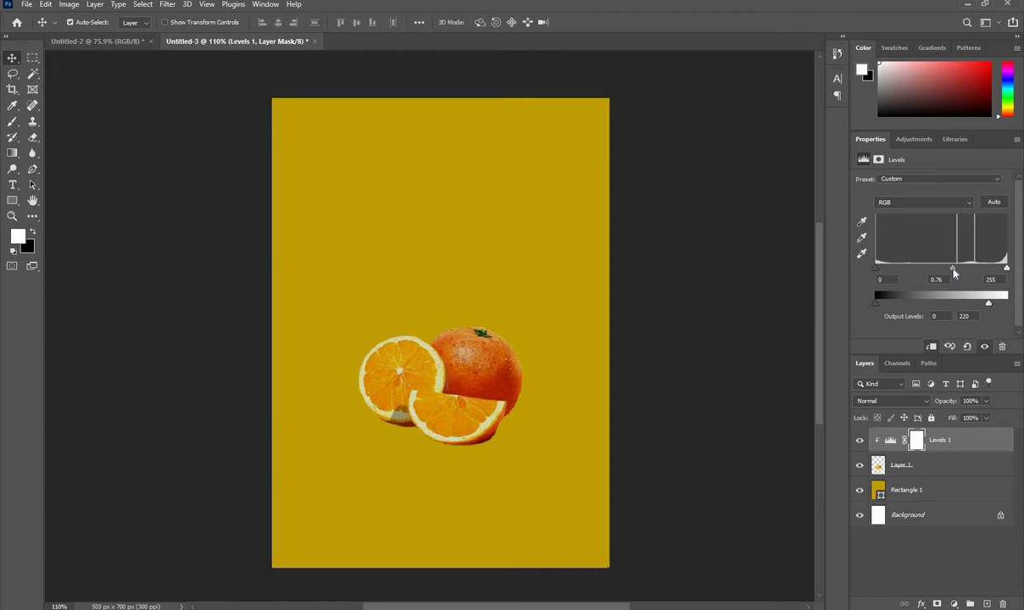
click(770, 332)
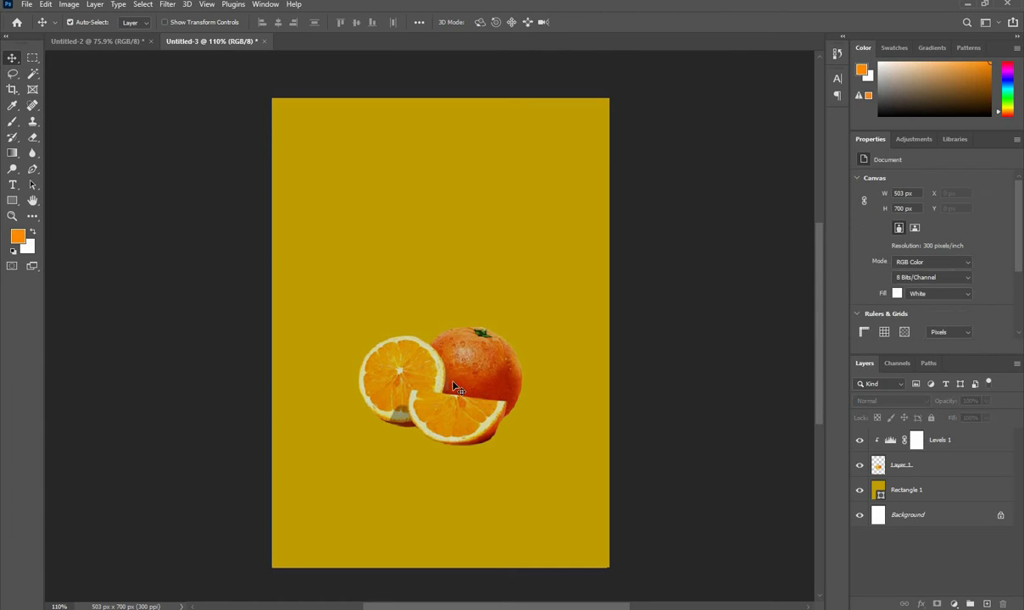
Brighten the highlights on the oranges with the Dodge tool, using the Midtones range at 50% exposure.
scroll(453, 387, up, 1)
click(433, 364)
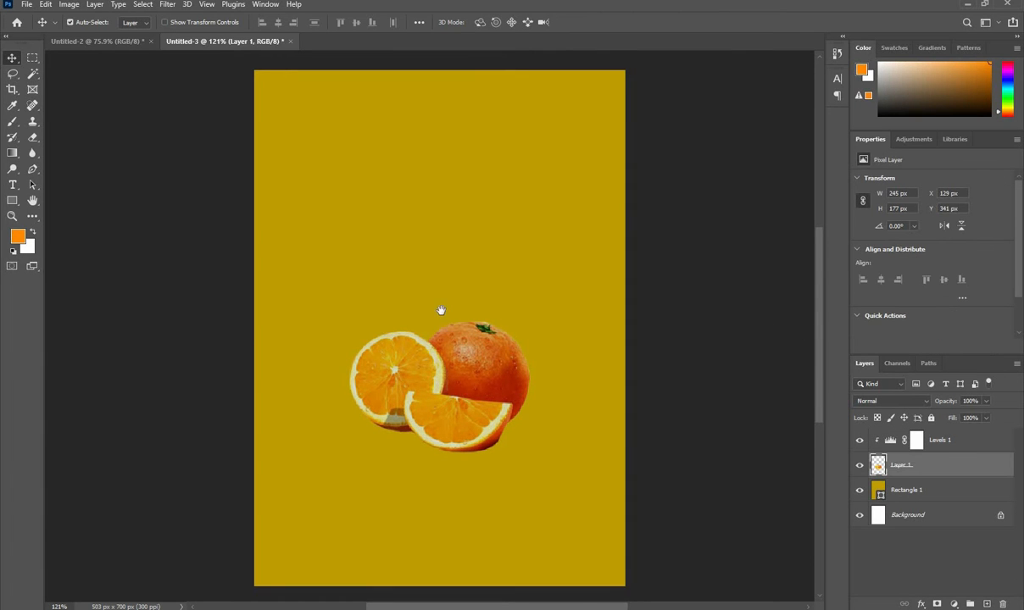
drag(441, 312, 440, 307)
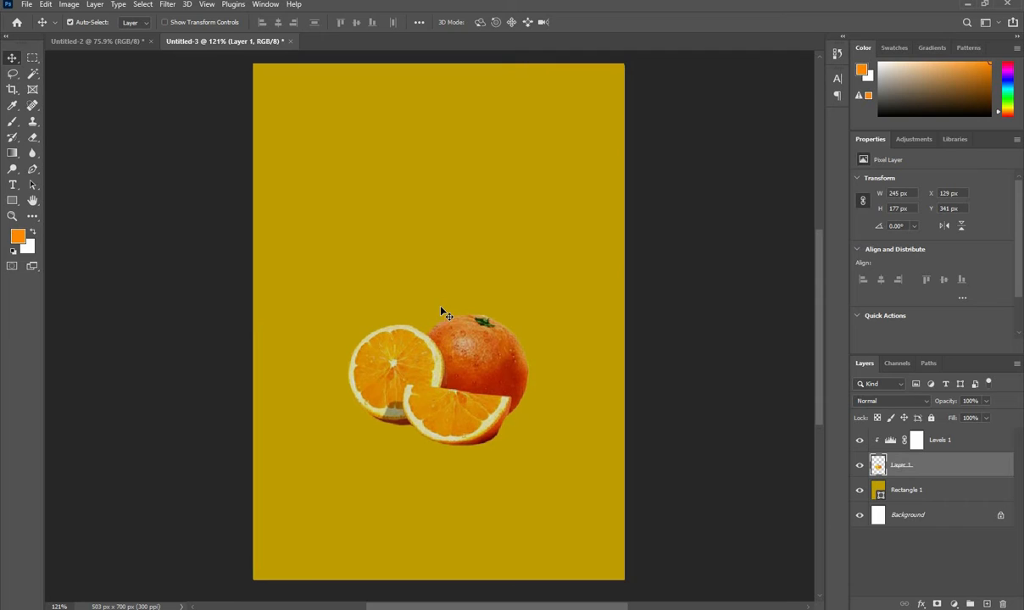
click(13, 169)
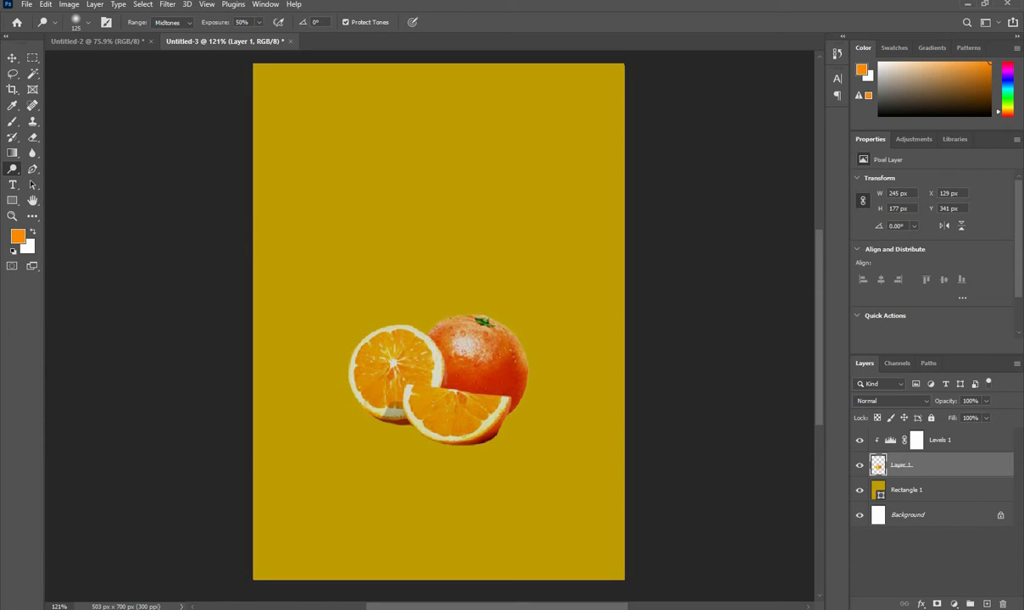
scroll(402, 364, down, 1)
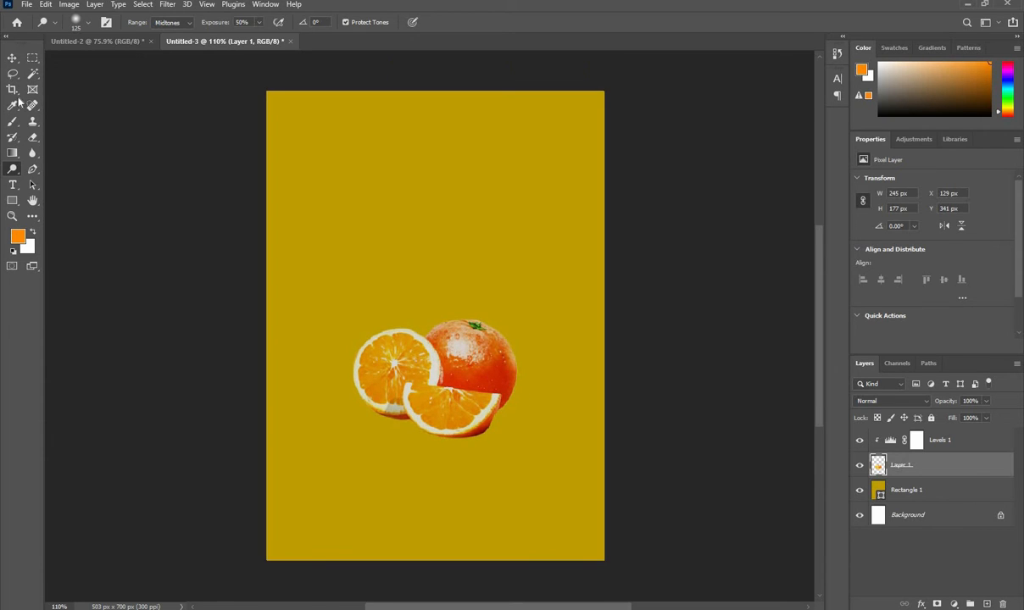
click(11, 60)
click(120, 173)
drag(411, 286, 402, 294)
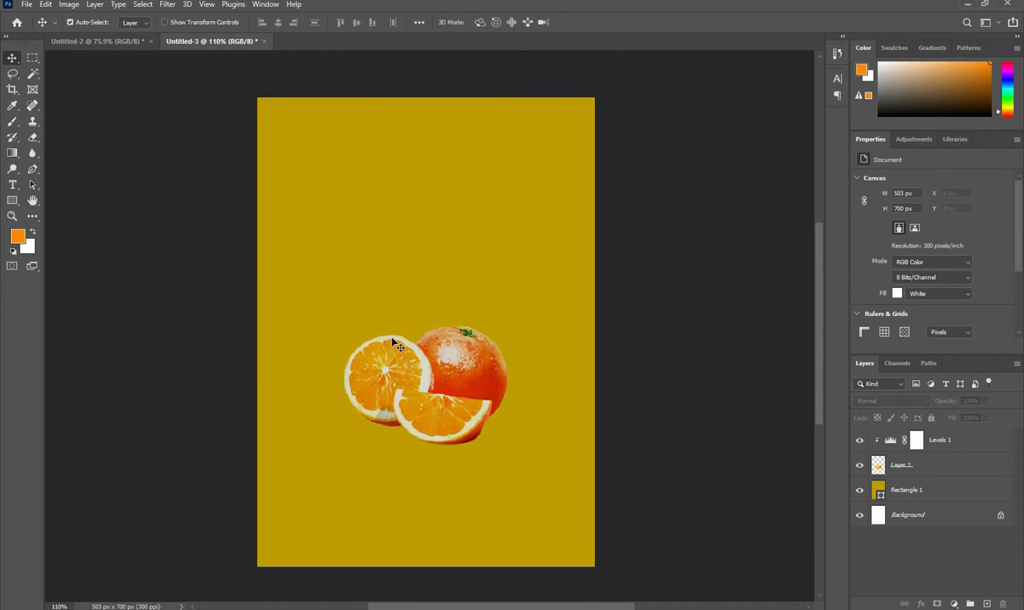
drag(396, 336, 395, 339)
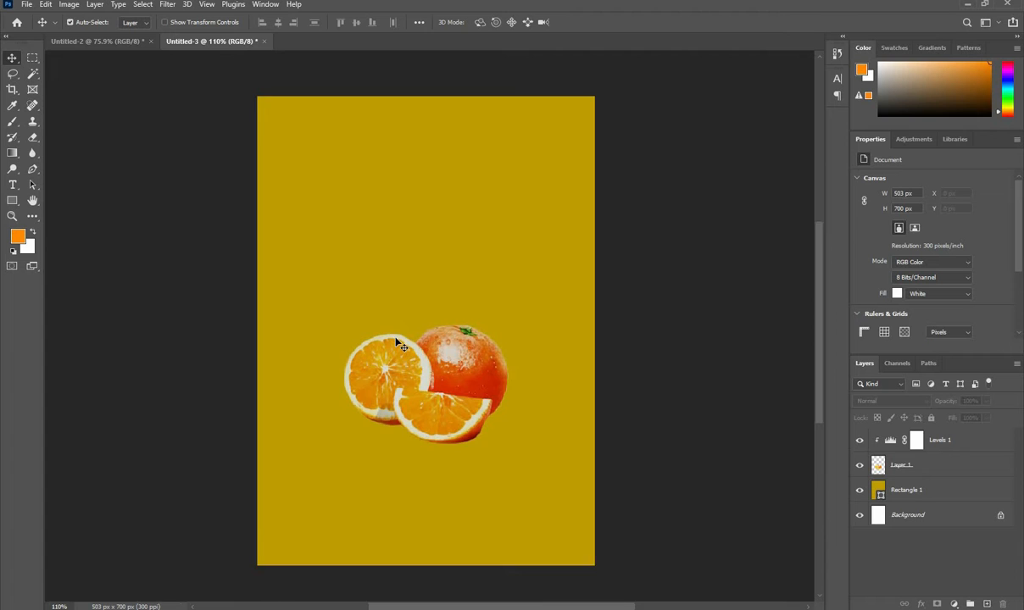
Create a new empty layer and place it between the oranges layer and the yellow rectangle.
scroll(450, 408, up, 3)
click(441, 403)
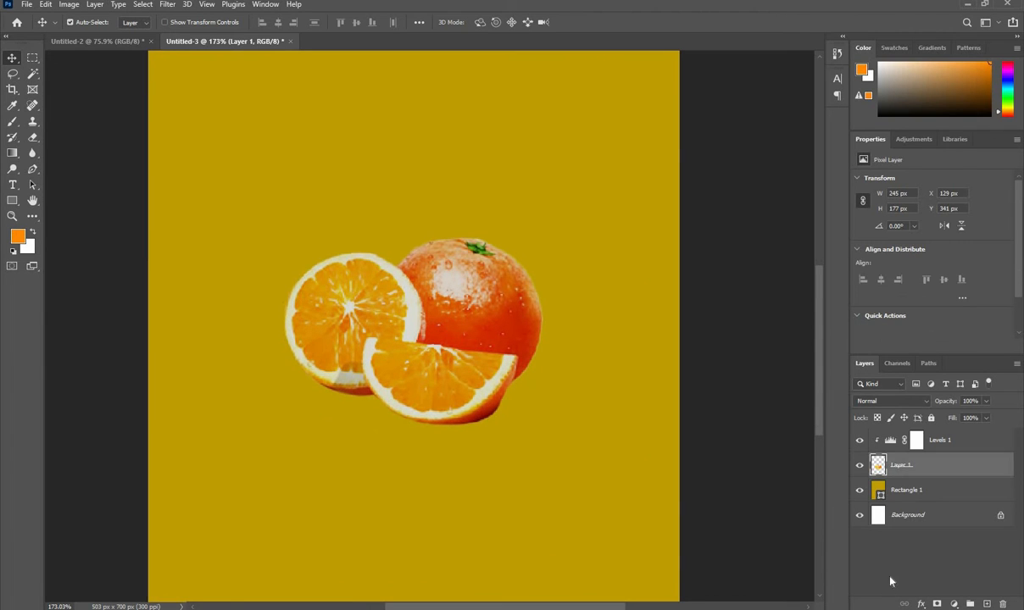
click(956, 560)
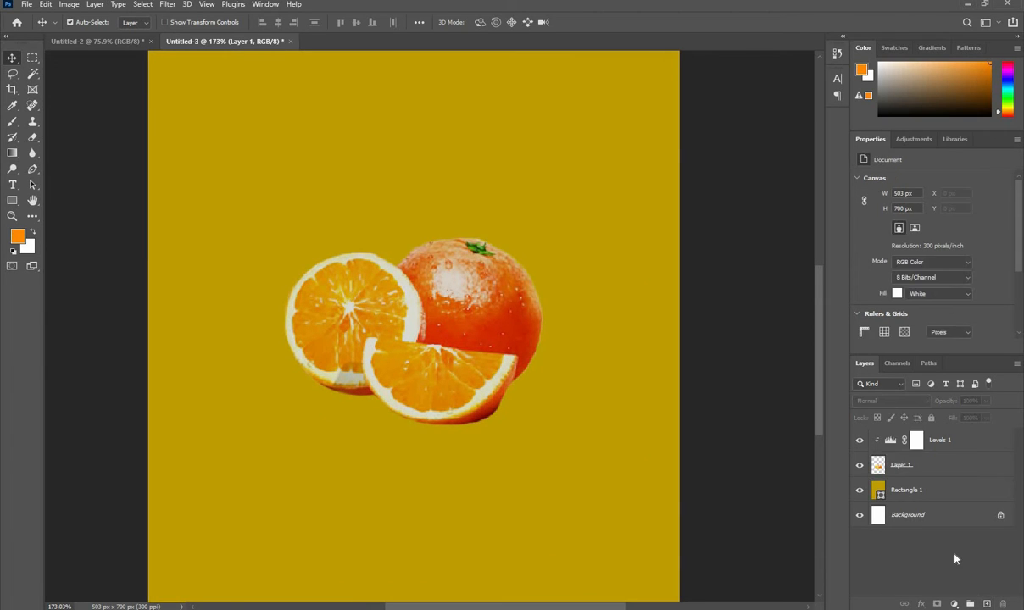
key(ctrl+shift+alt+n)
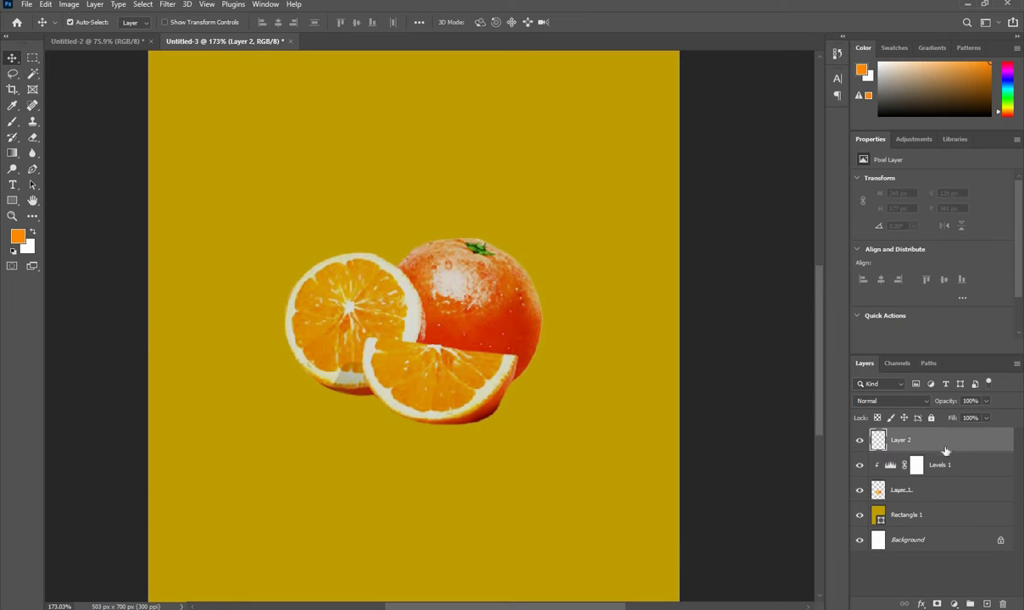
drag(943, 444, 939, 490)
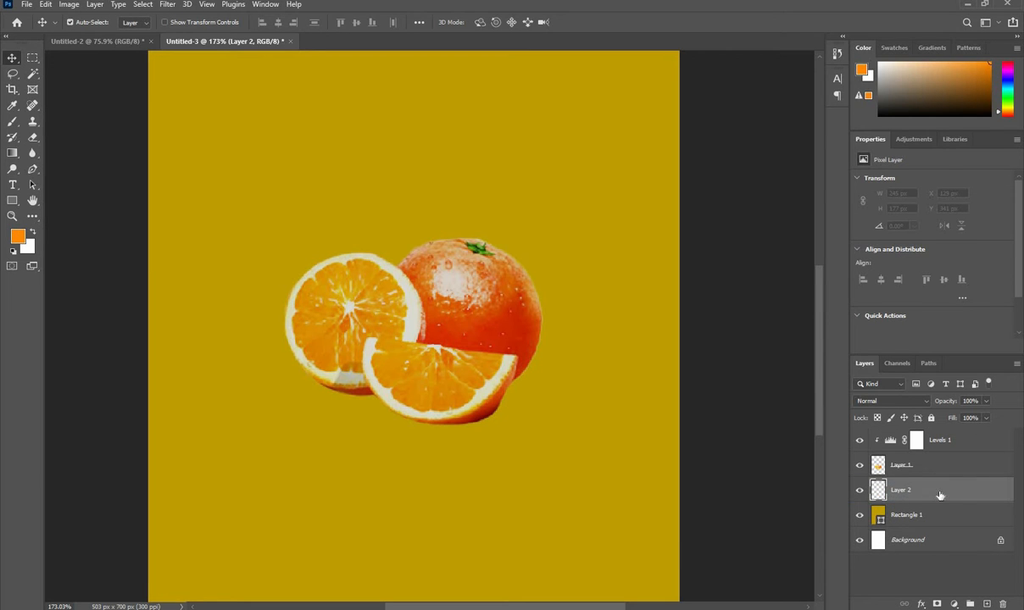
Set the foreground color to black, flatten the soft brush tip at size 125, and remove the test dab beside the oranges.
click(18, 237)
click(576, 277)
click(847, 121)
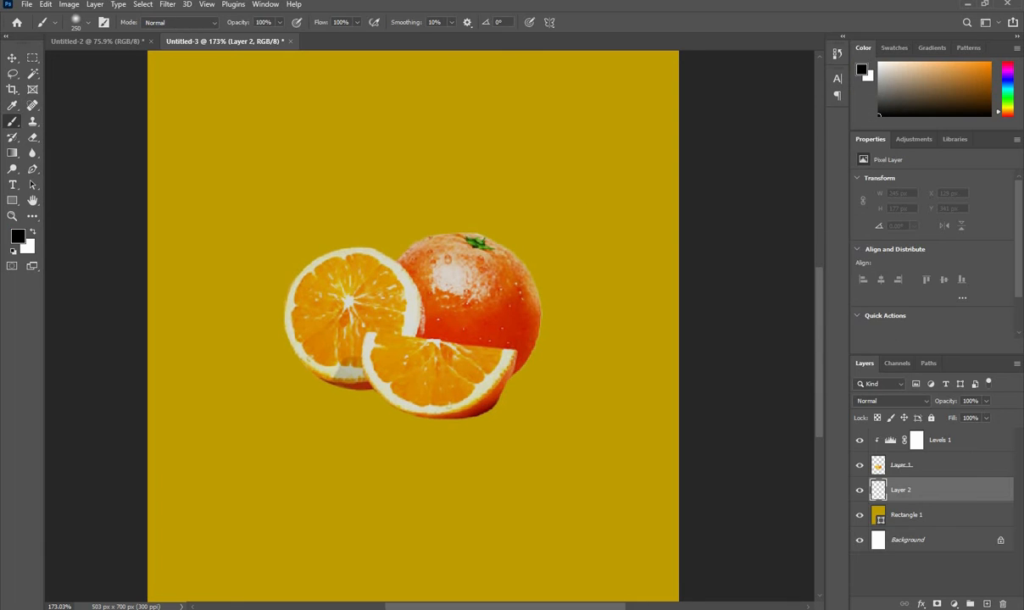
click(76, 22)
drag(38, 52, 38, 60)
click(121, 329)
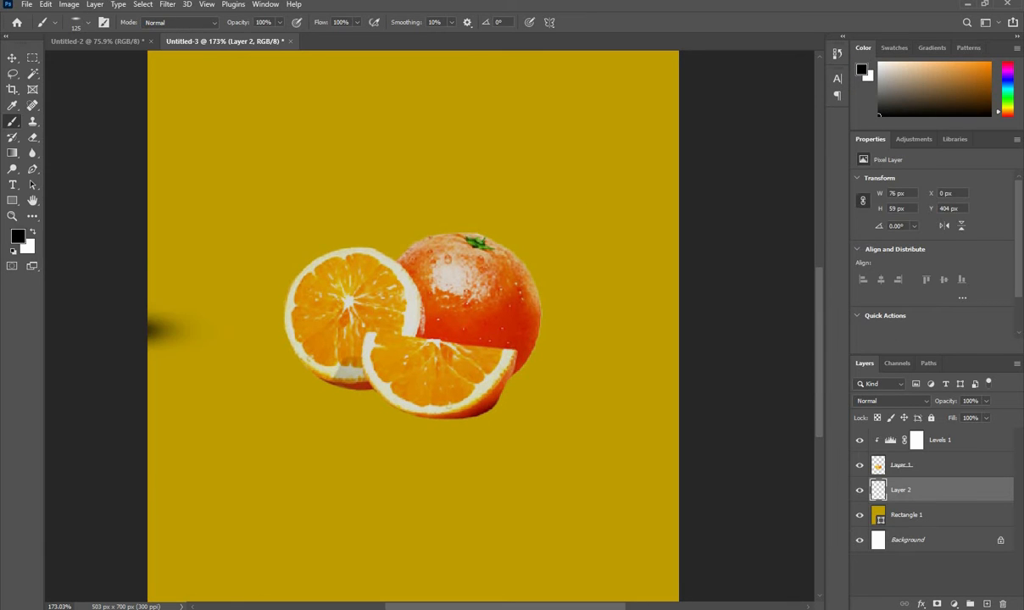
key(ctrl+z)
Paint a soft black shadow along the base of the oranges on the new layer.
mouse_move(369, 385)
mouse_down()
mouse_move(509, 381)
mouse_move(547, 364)
mouse_move(271, 373)
mouse_move(285, 365)
mouse_move(428, 402)
mouse_move(327, 381)
mouse_up()
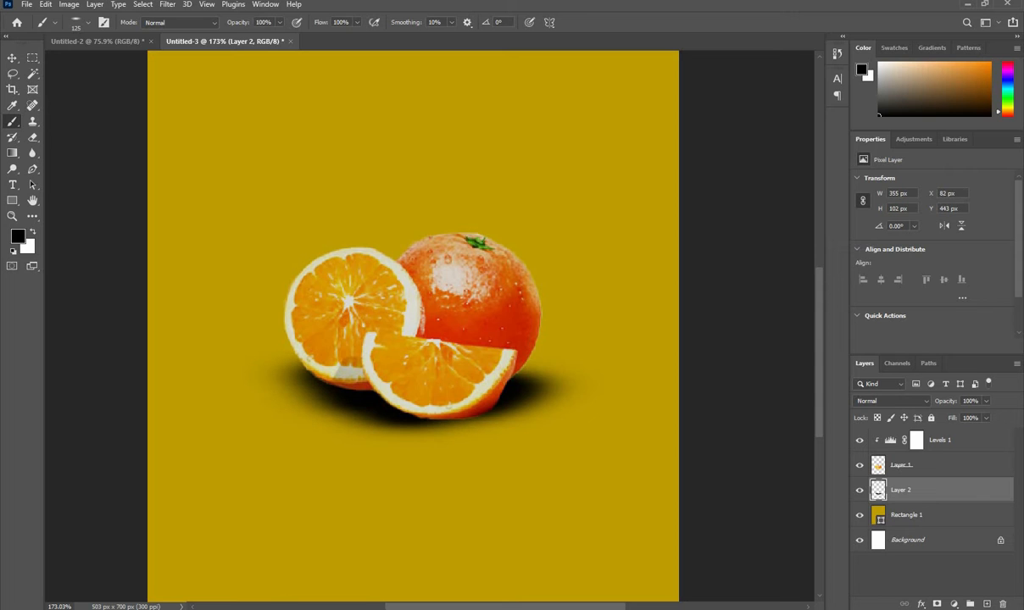
scroll(437, 395, down, 5)
scroll(443, 396, up, 3)
scroll(512, 479, right, 1)
key(v)
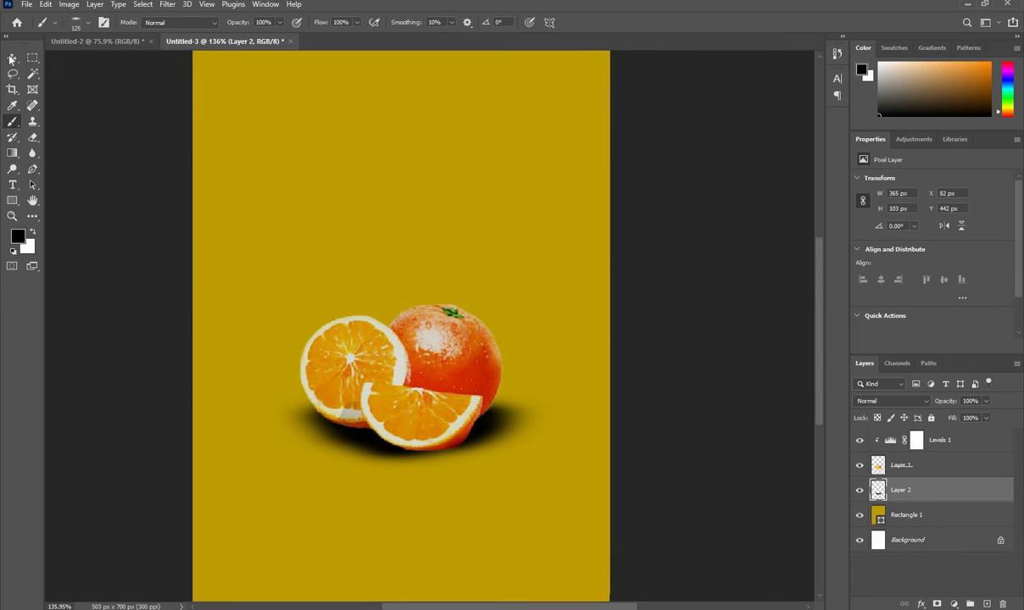
Lower the opacity of the shadow layer so that the yellow background shows through.
drag(945, 402, 924, 402)
click(739, 414)
scroll(405, 371, down, 2)
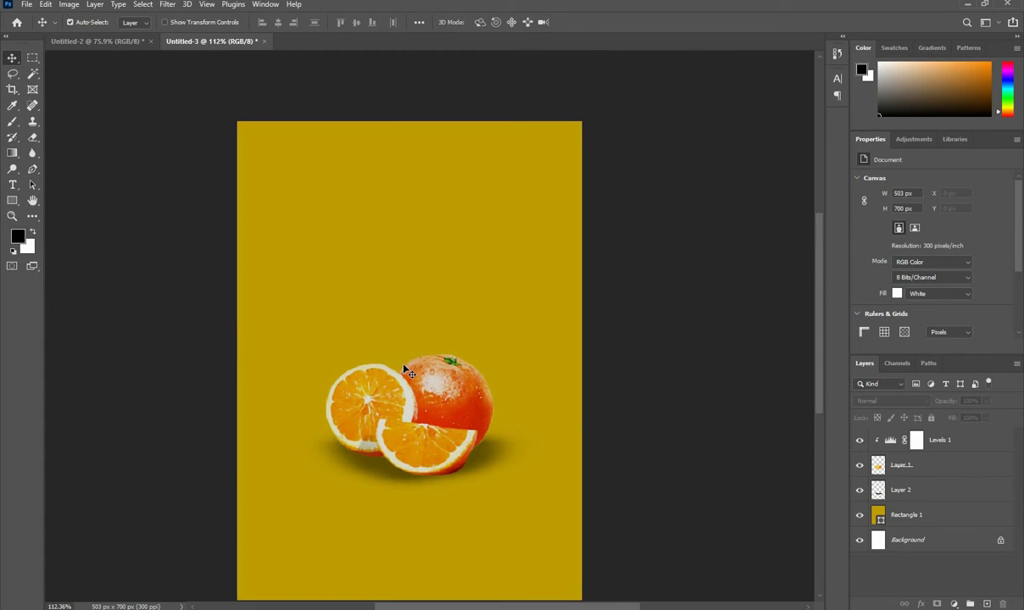
Apply the Sponge tool at size 45 to the lower rim of the halved orange on the oranges layer.
scroll(358, 466, up, 2)
click(359, 462)
drag(12, 169, 37, 181)
scroll(323, 441, up, 1)
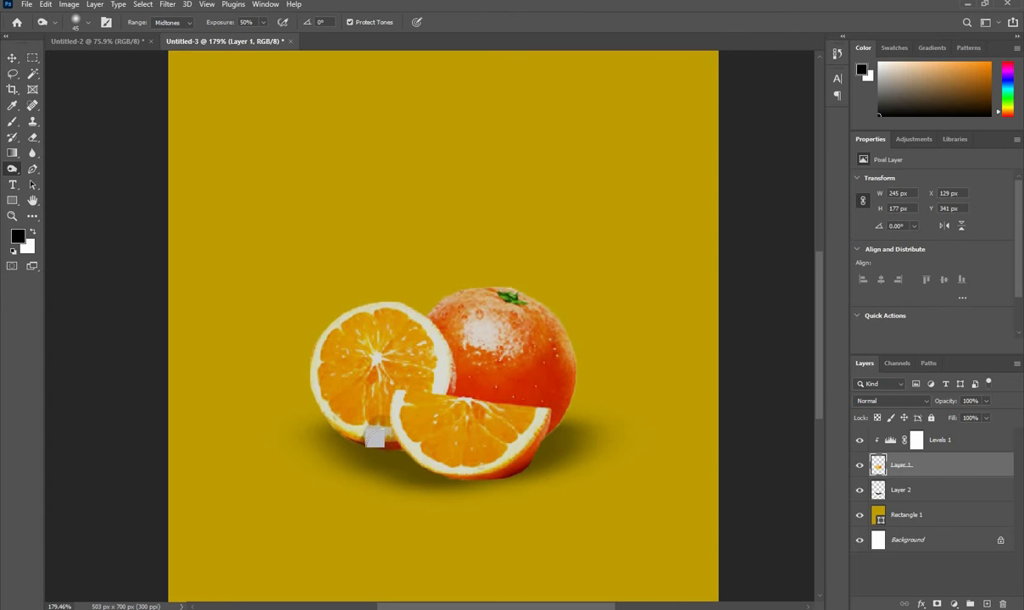
scroll(424, 376, down, 2)
drag(424, 375, 417, 392)
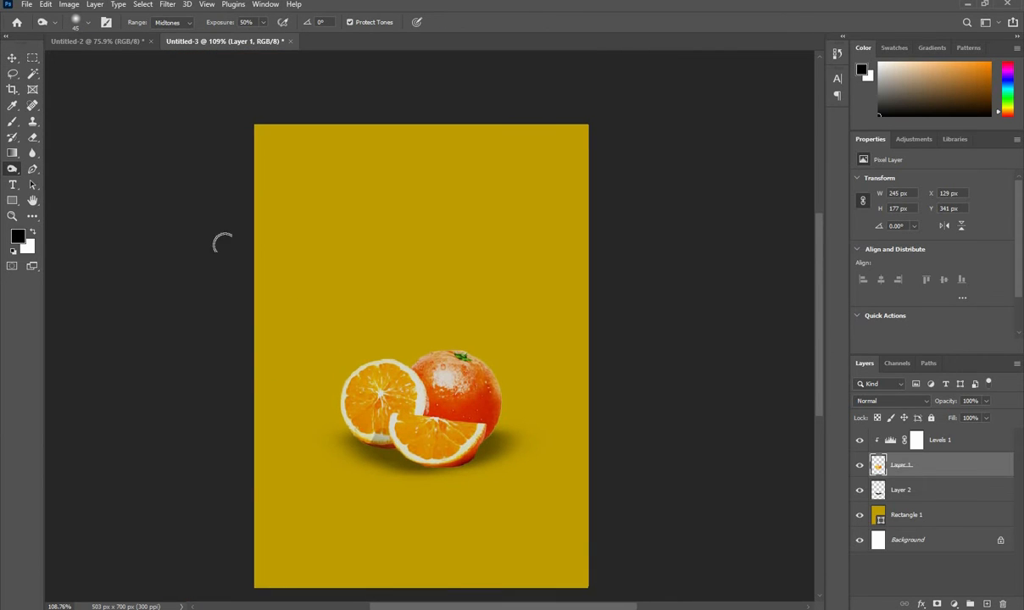
click(10, 60)
drag(478, 385, 473, 367)
mouse_move(479, 330)
mouse_down()
mouse_move(482, 353)
mouse_move(486, 308)
mouse_up()
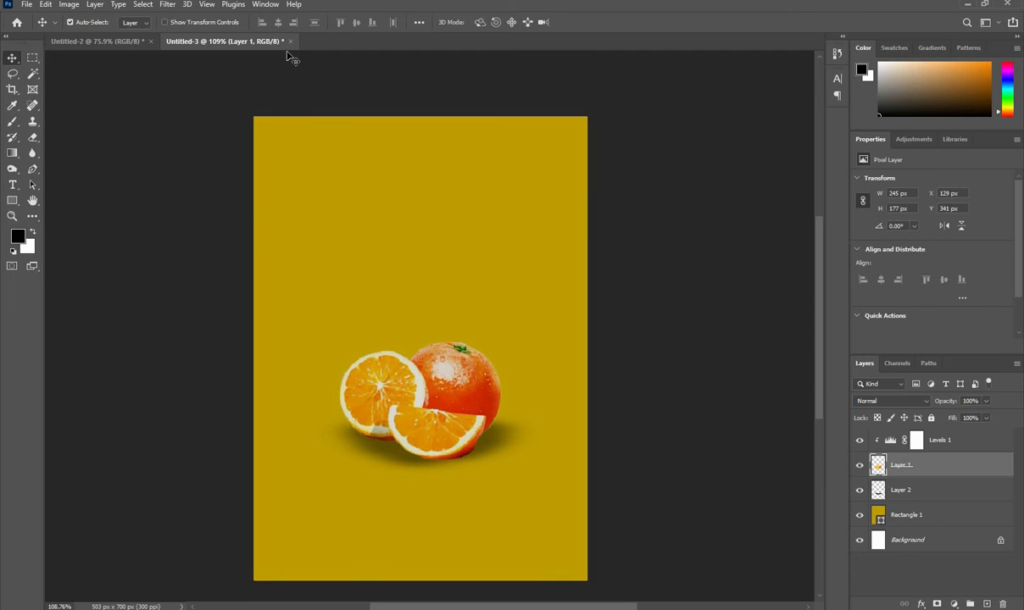
Copy the juice glass from Untitled-2 into Untitled-3 and place its layer beneath the oranges layer, so it stands behind the fruit.
click(102, 41)
drag(616, 297, 434, 358)
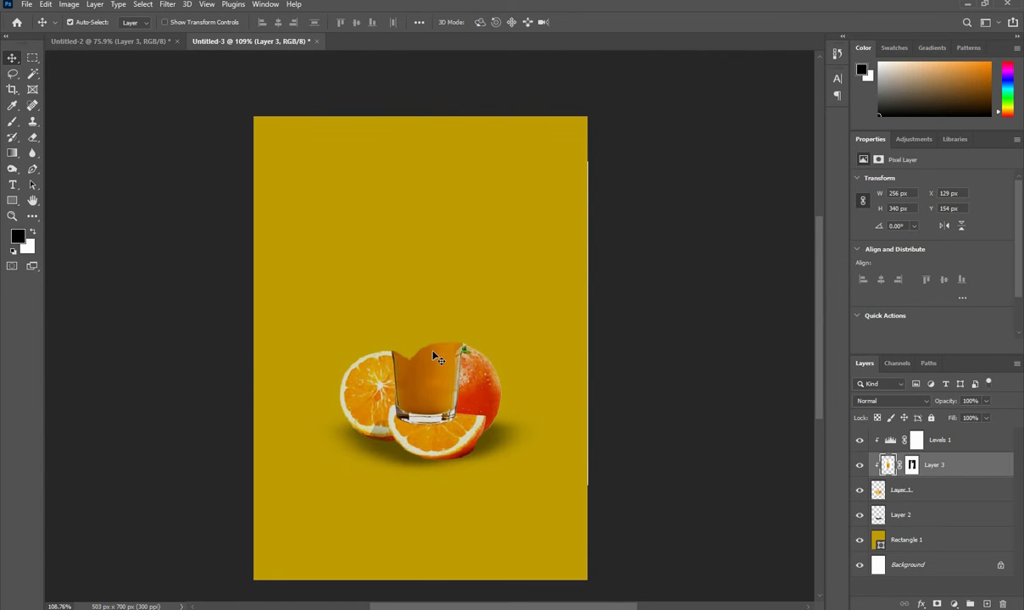
click(107, 94)
drag(937, 467, 941, 498)
mouse_move(425, 339)
mouse_down()
mouse_move(432, 349)
mouse_move(424, 335)
mouse_up()
Erase the tall juice splash and the loose droplets above the glass with a size 30 eraser.
key(e)
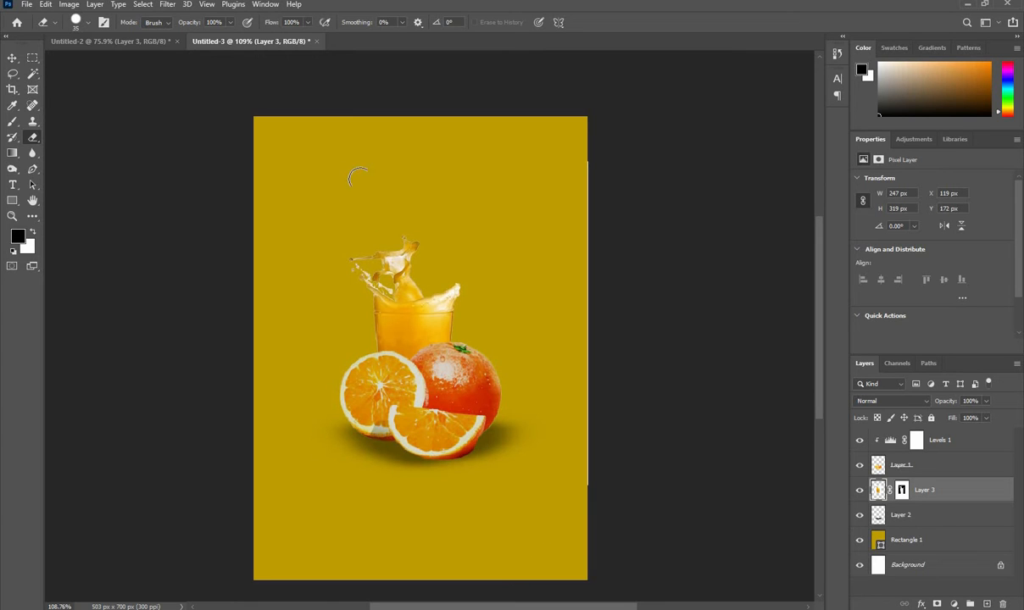
scroll(357, 178, up, 5)
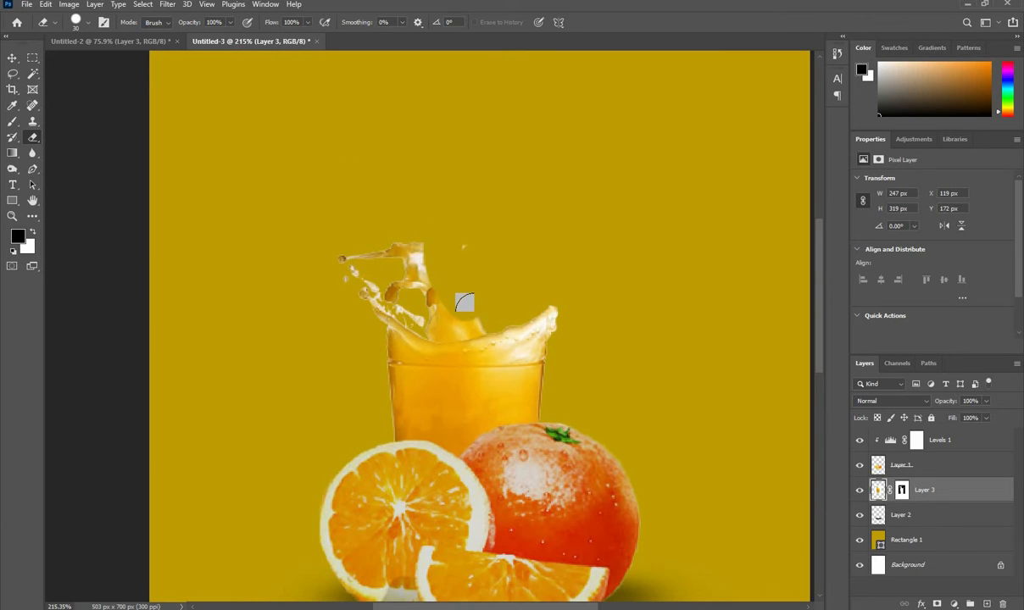
mouse_move(464, 302)
mouse_down()
mouse_move(423, 302)
mouse_move(462, 307)
mouse_move(392, 262)
mouse_move(423, 222)
mouse_up()
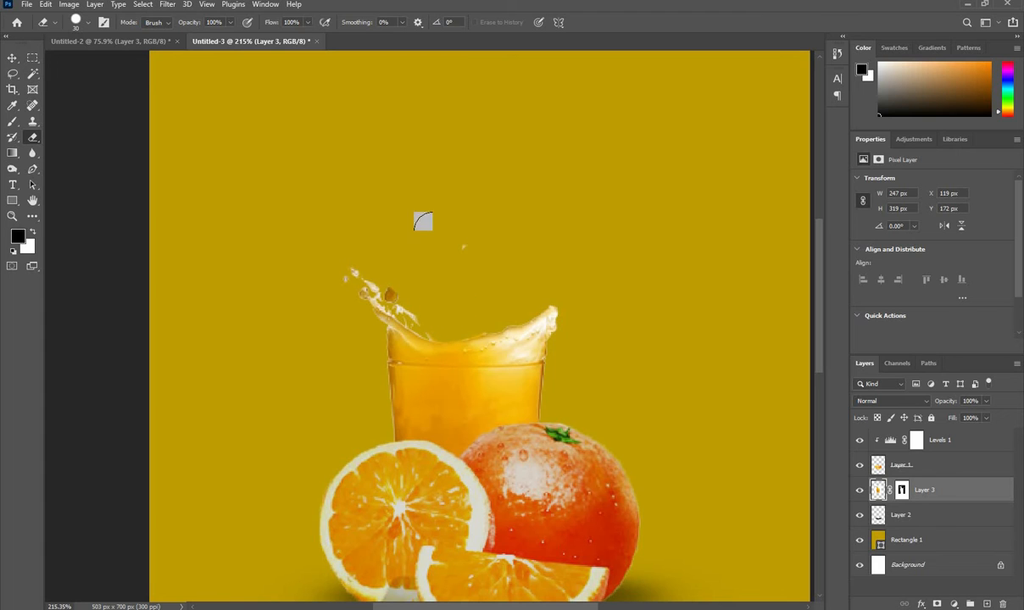
drag(413, 283, 293, 229)
scroll(415, 331, down, 5)
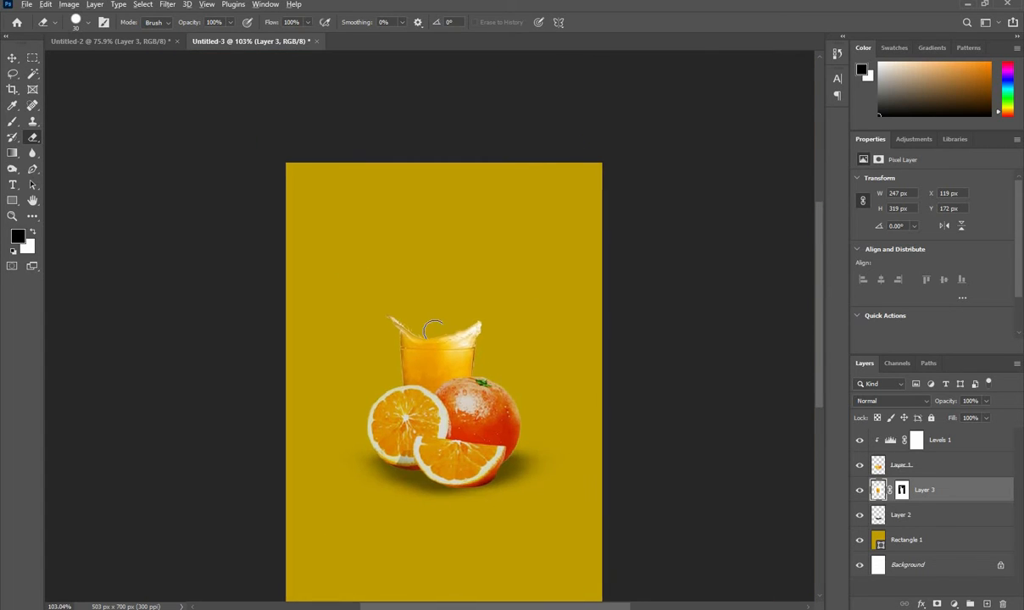
Try the Sponge tool at size 50 on the lower part of the juice in the glass.
scroll(434, 331, up, 2)
key(v)
drag(407, 354, 393, 306)
scroll(404, 321, down, 1)
click(423, 323)
click(12, 169)
scroll(433, 331, up, 1)
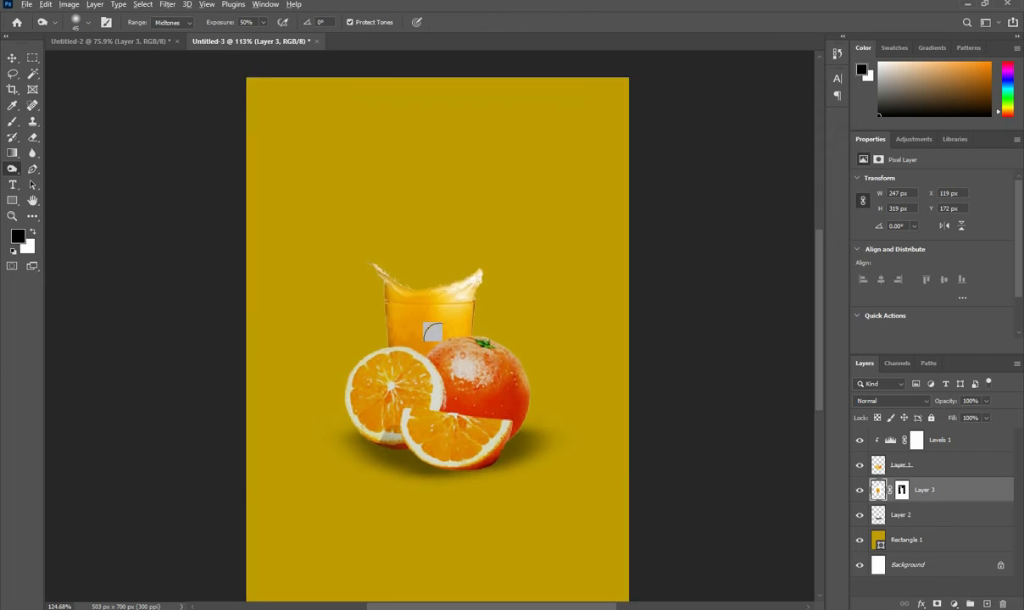
scroll(433, 332, up, 1)
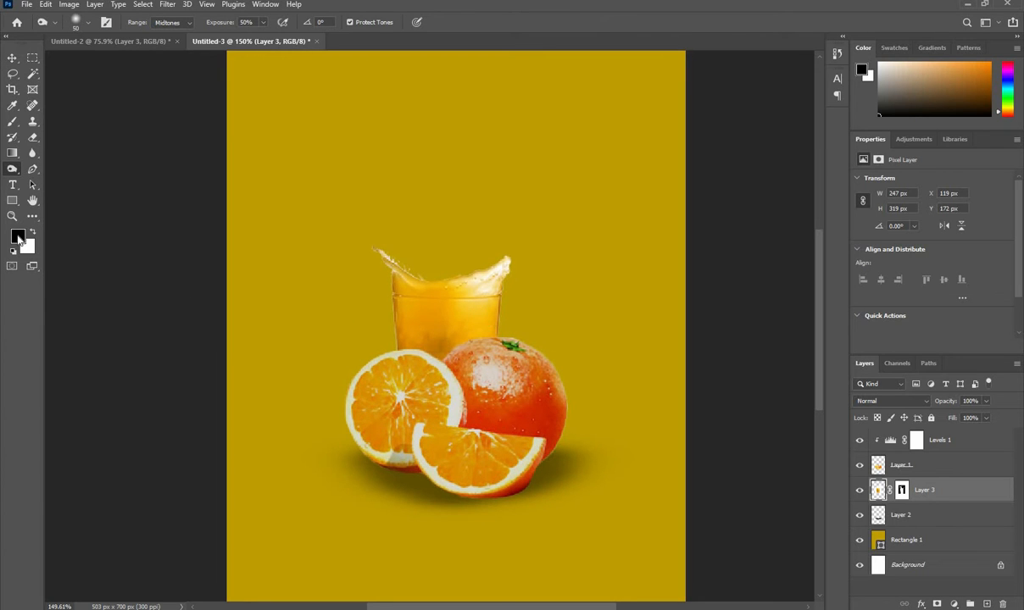
Brighten the juice in the glass with the Dodge tool at size 125, midtones range and 50% exposure.
right_click(12, 169)
click(56, 170)
scroll(377, 394, down, 3)
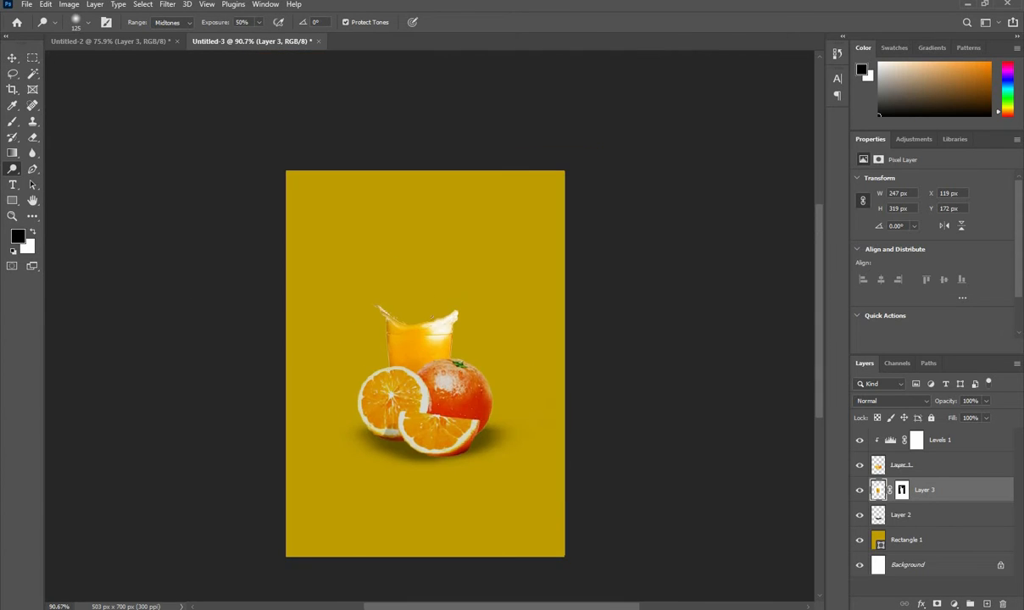
Move the juice glass slightly upward behind the oranges to X 118 px, Y 162 px.
key(v)
click(433, 317)
drag(389, 388, 395, 345)
scroll(395, 345, up, 3)
scroll(393, 370, down, 3)
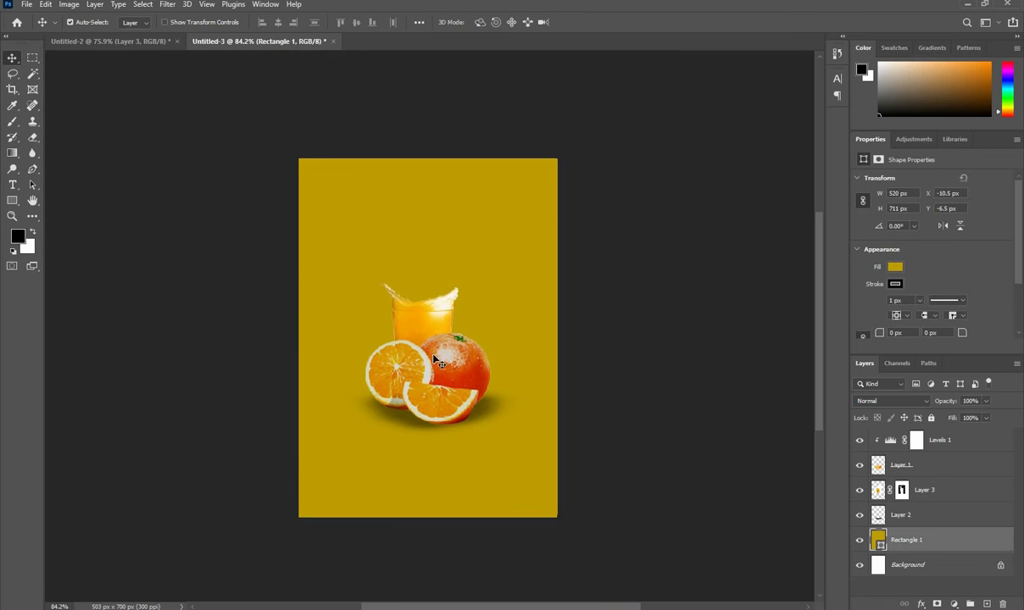
click(438, 363)
scroll(436, 290, up, 1)
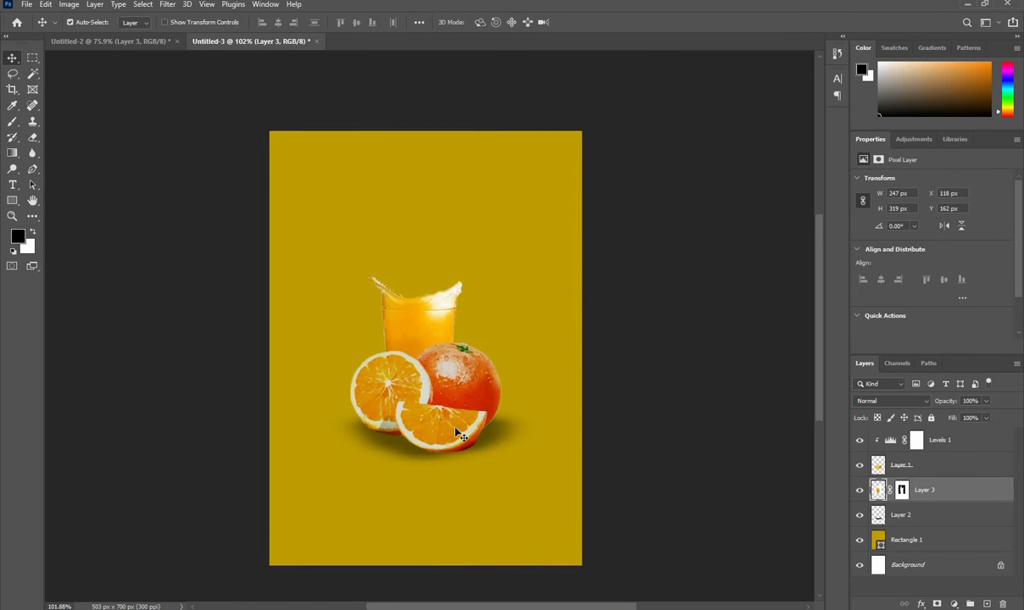
Erase the leftover splash droplets along the glass's left rim with the size 30 eraser.
scroll(437, 318, up, 4)
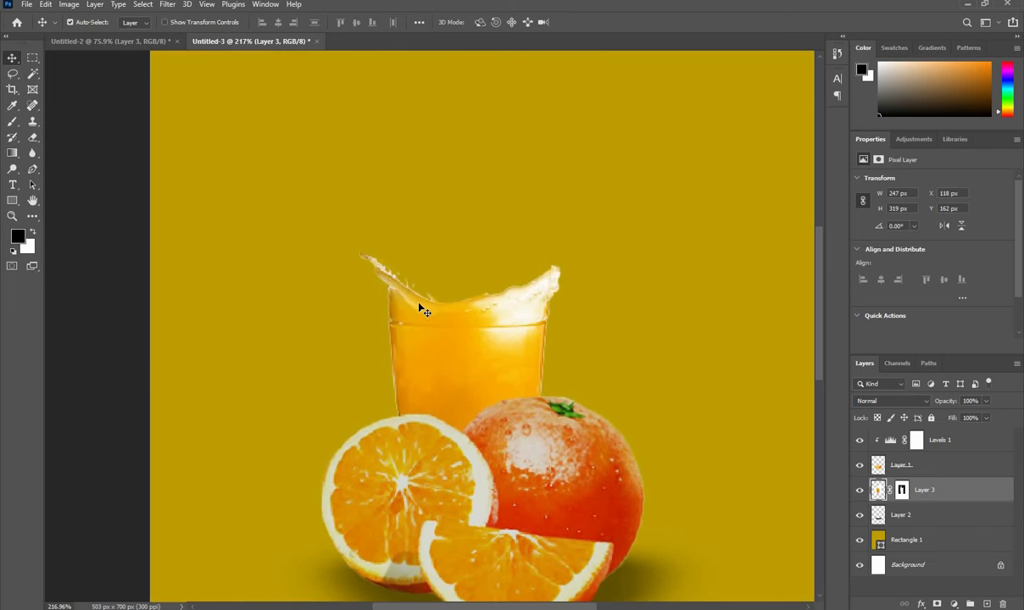
scroll(407, 288, up, 2)
key(e)
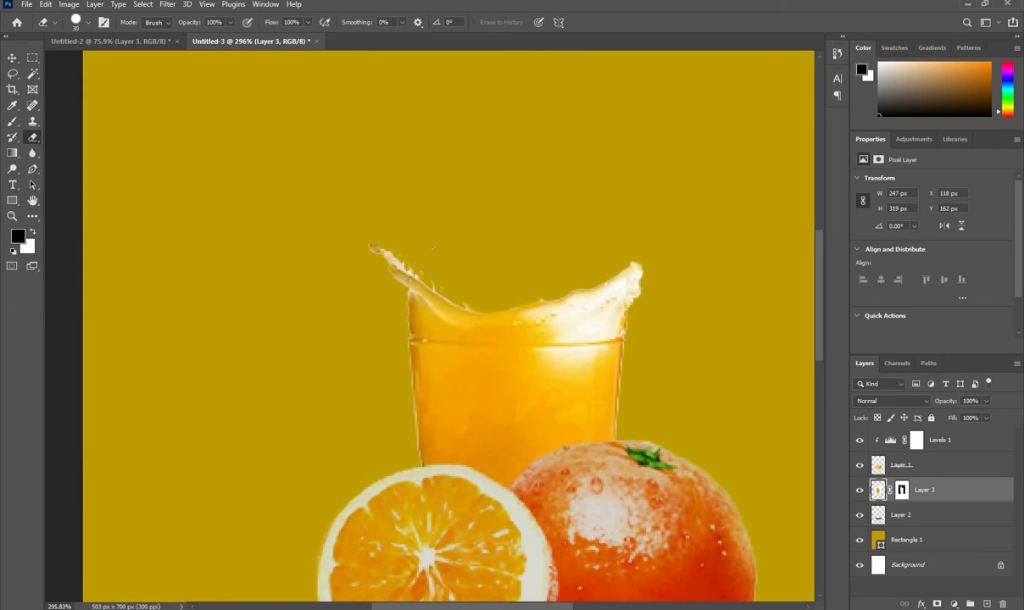
scroll(335, 204, down, 8)
scroll(342, 286, up, 6)
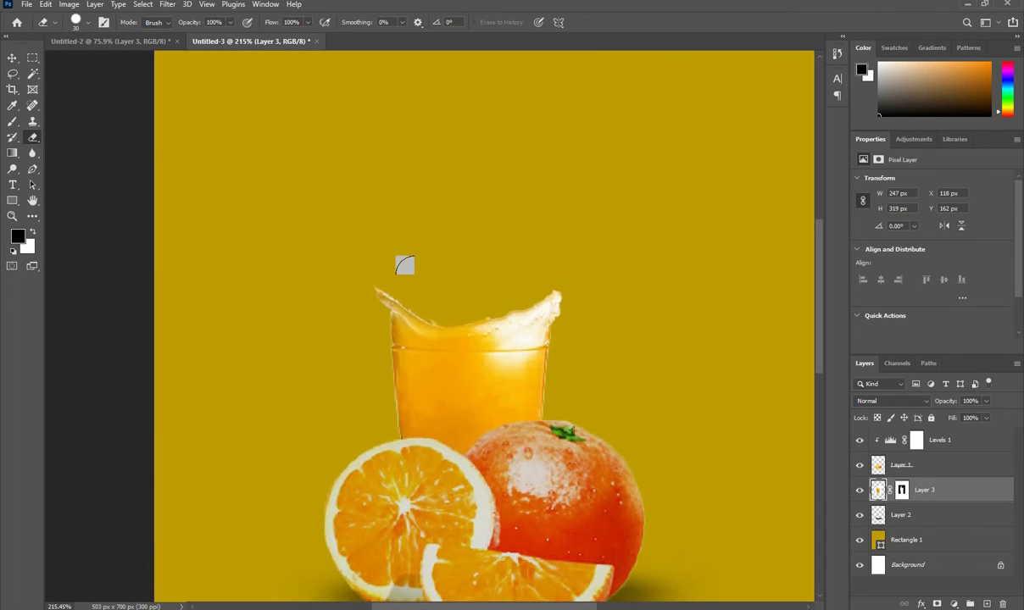
scroll(417, 316, down, 3)
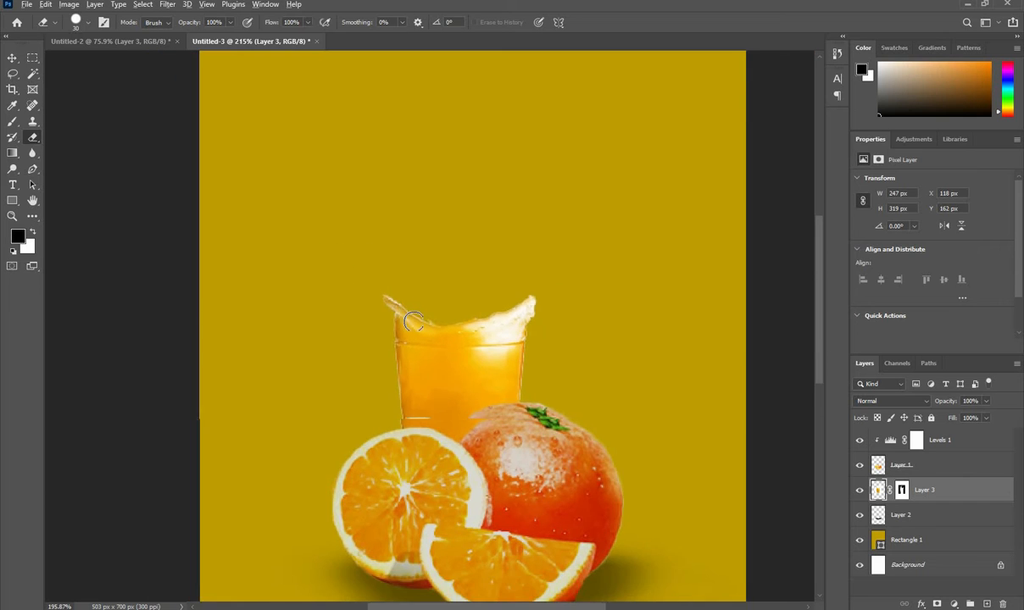
drag(454, 362, 447, 351)
click(12, 58)
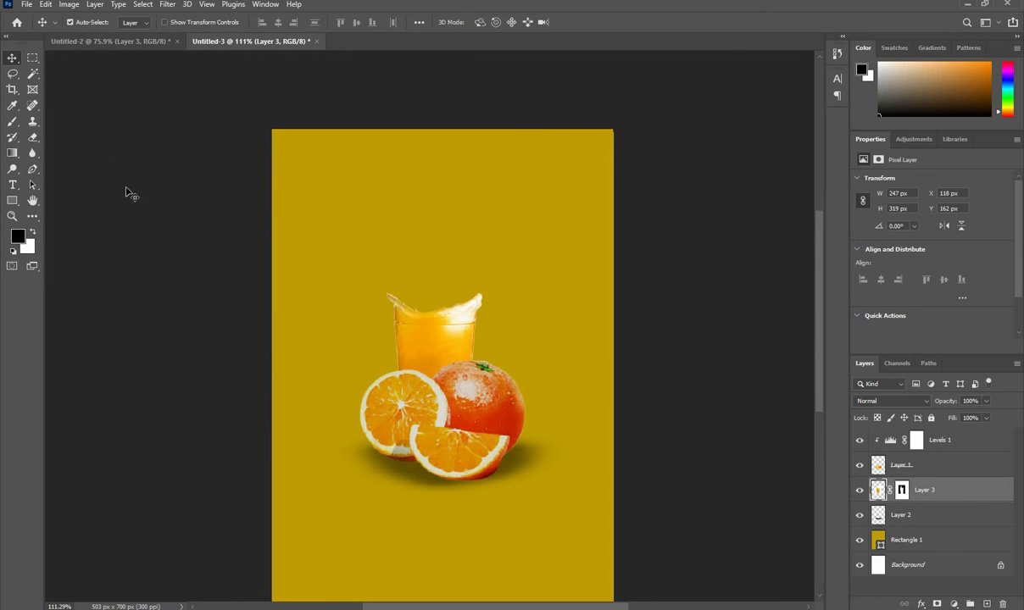
click(131, 191)
drag(400, 285, 402, 301)
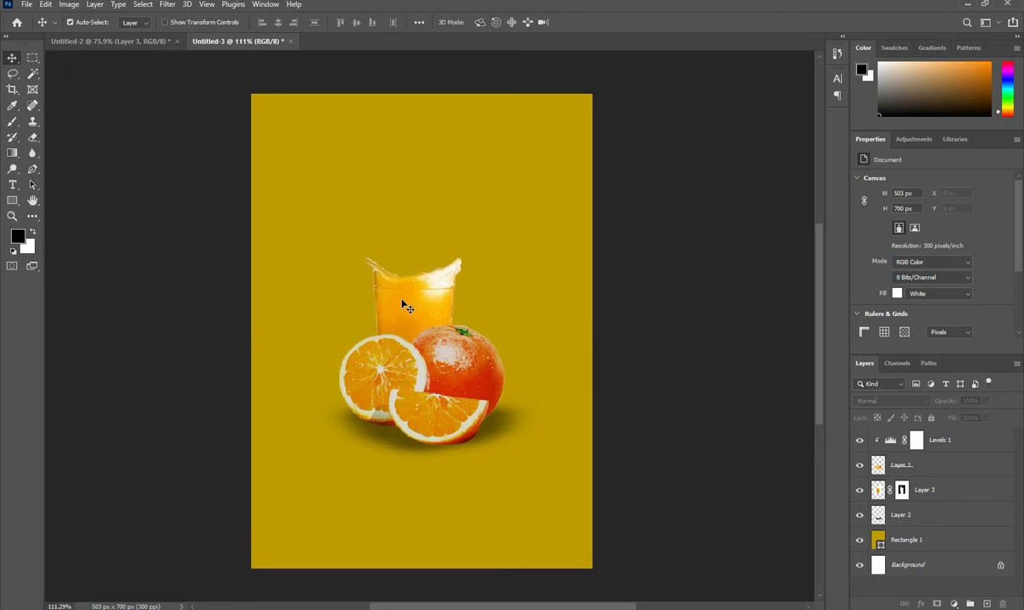
Copy the leaf png image from Untitled-2 to the top of Untitled-3 and stretch its width to 16.79% to span the canvas.
click(156, 43)
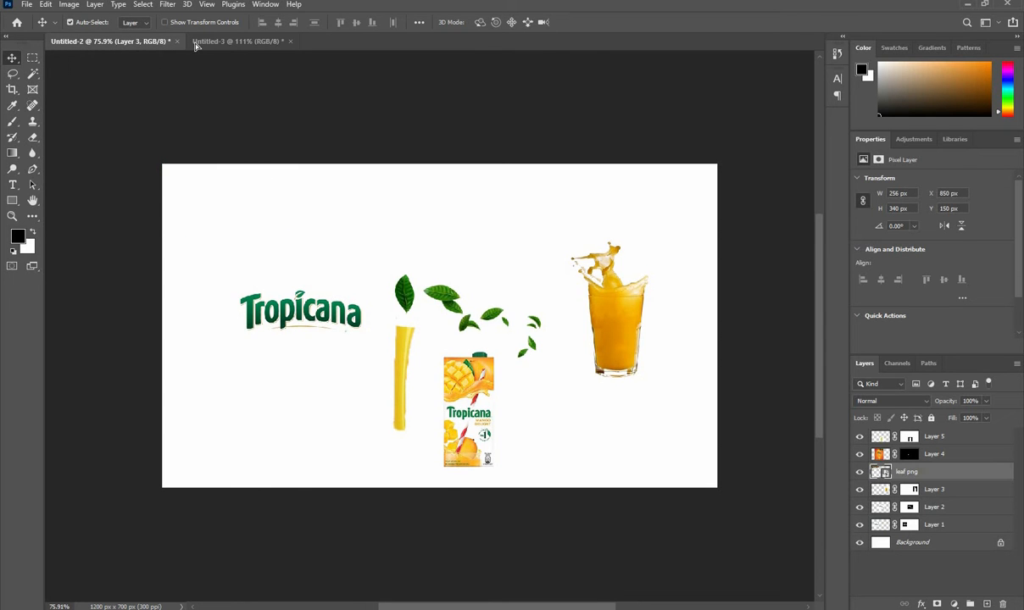
drag(204, 56, 469, 176)
key(ctrl+t)
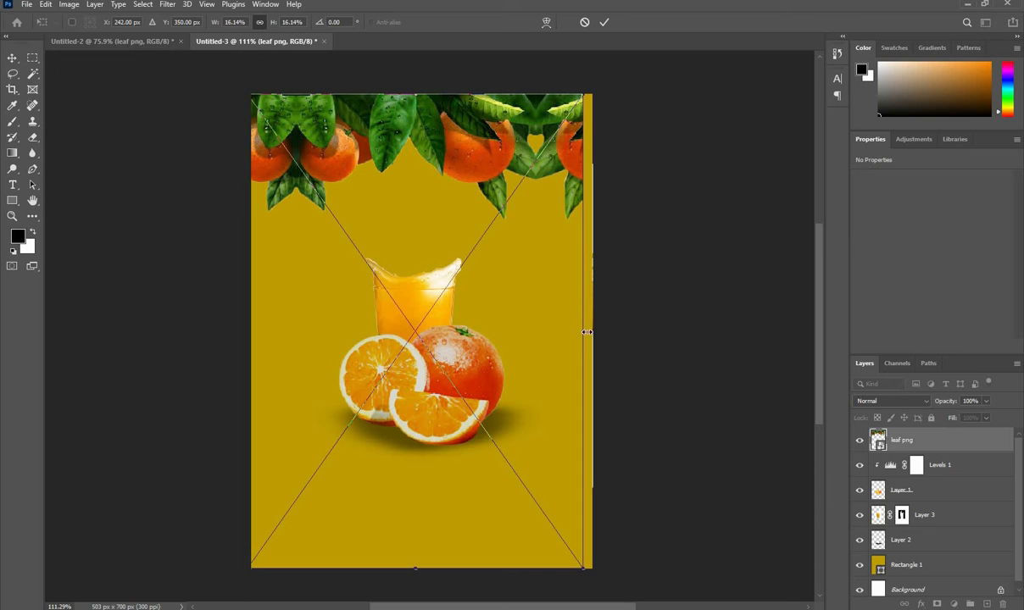
drag(587, 332, 597, 329)
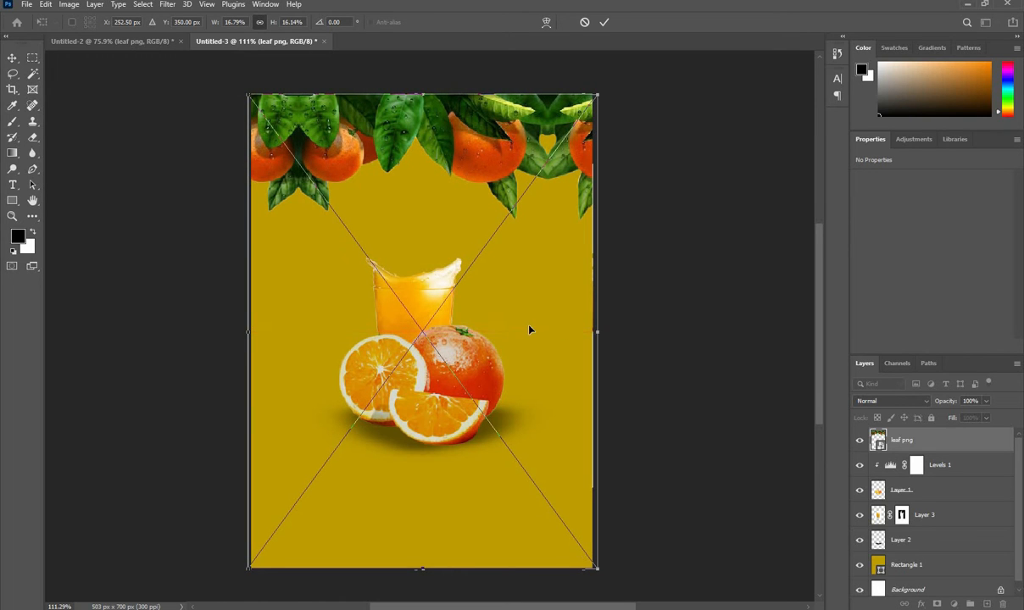
click(606, 23)
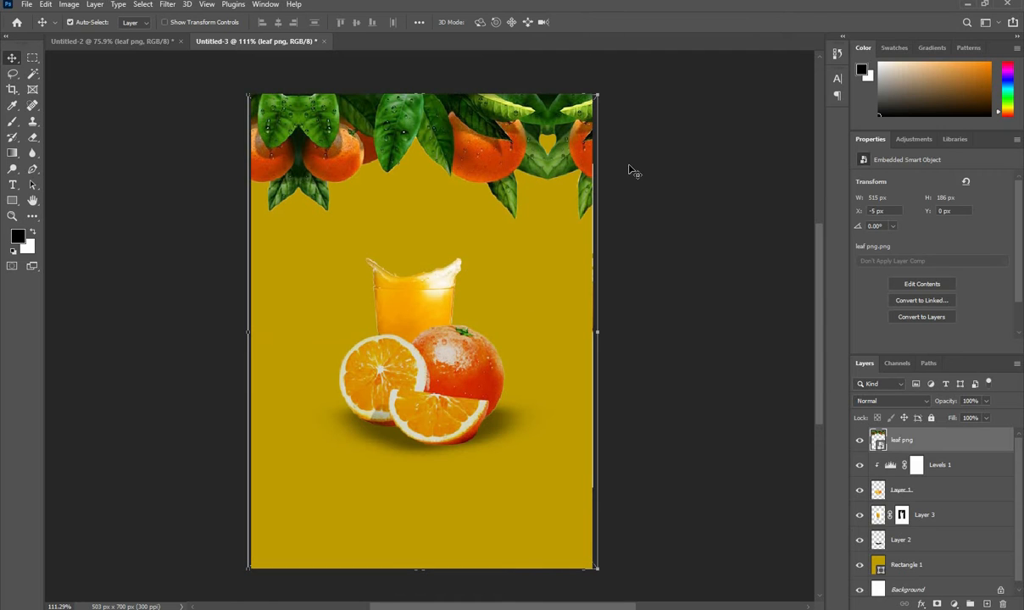
scroll(446, 221, down, 2)
click(611, 260)
scroll(454, 222, up, 1)
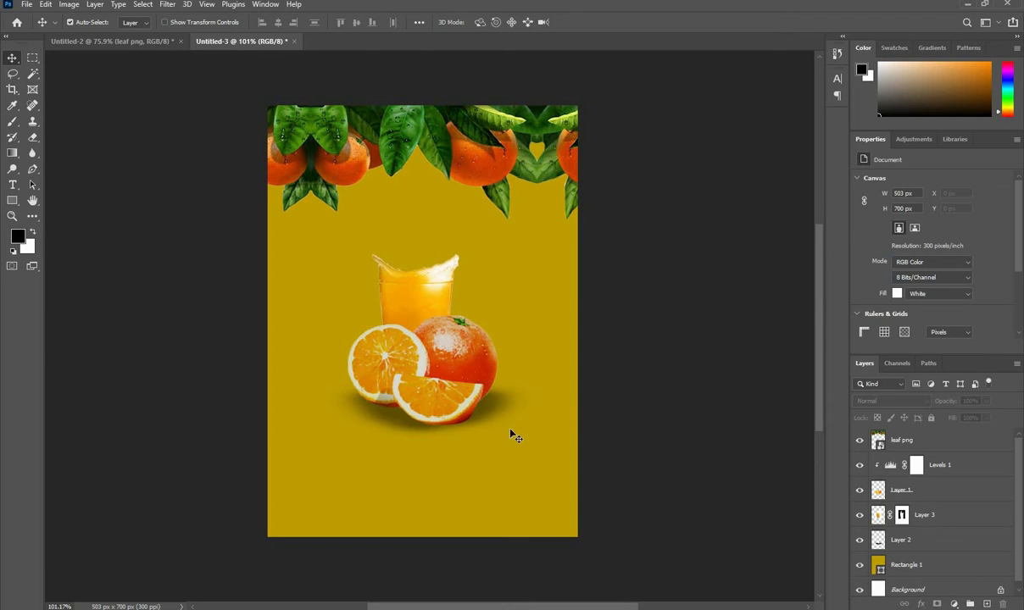
Move the oranges and juice glass layers down together by 14 px.
click(472, 384)
shift+click(930, 523)
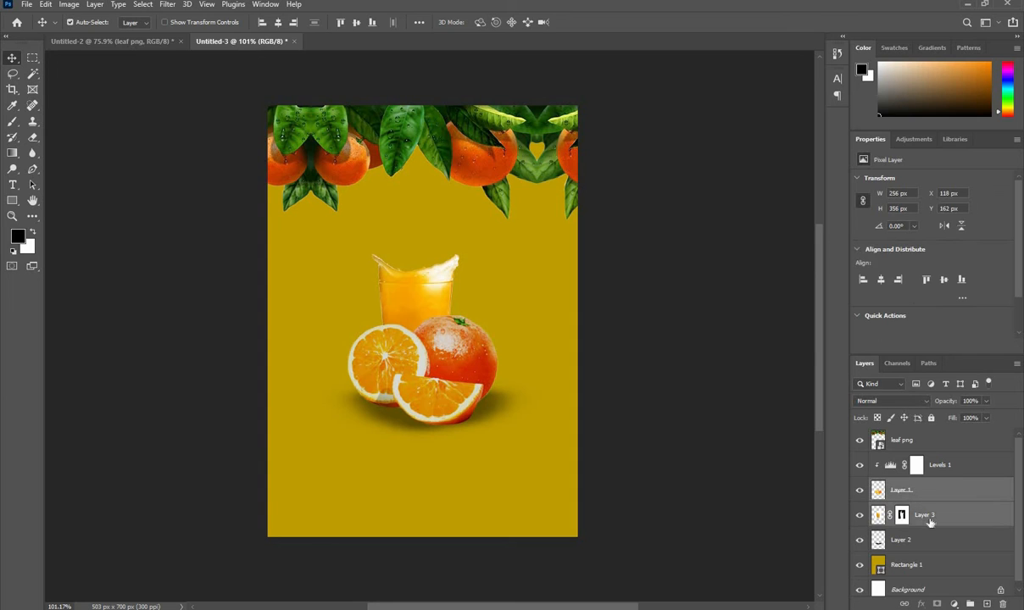
key(ctrl+t)
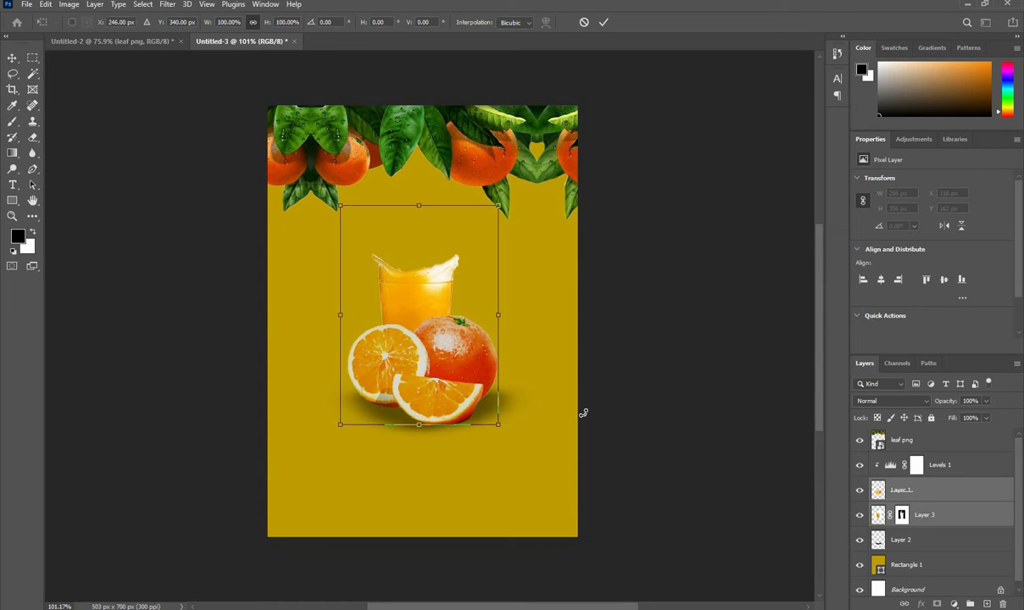
key(Down)
key(Down)
key(Down)
key(Down)
key(Down)
key(Down)
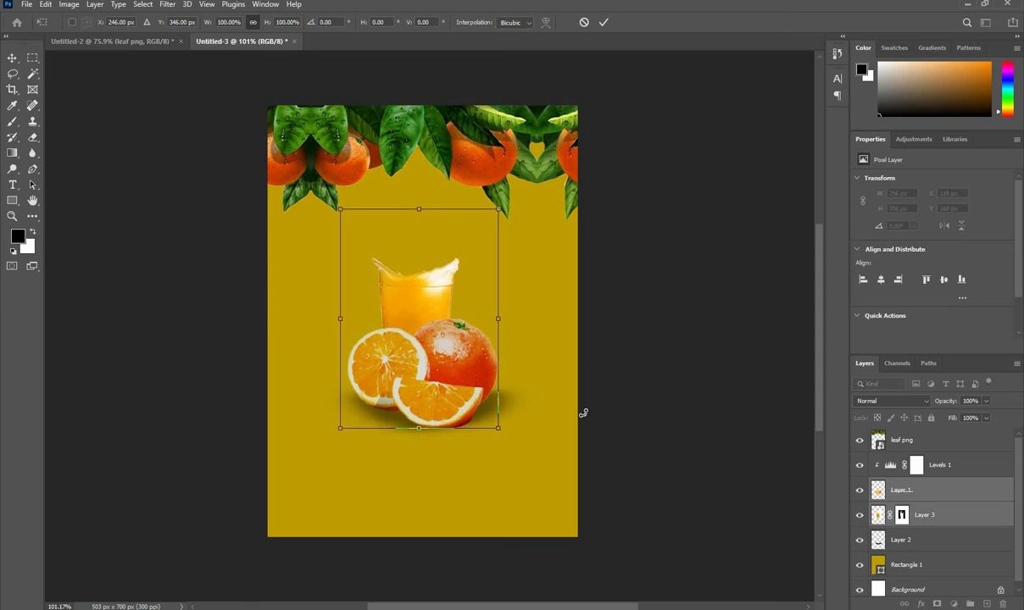
key(Down)
key(Down)
key(Down)
key(Down)
key(Down)
key(Down)
key(Down)
key(Down)
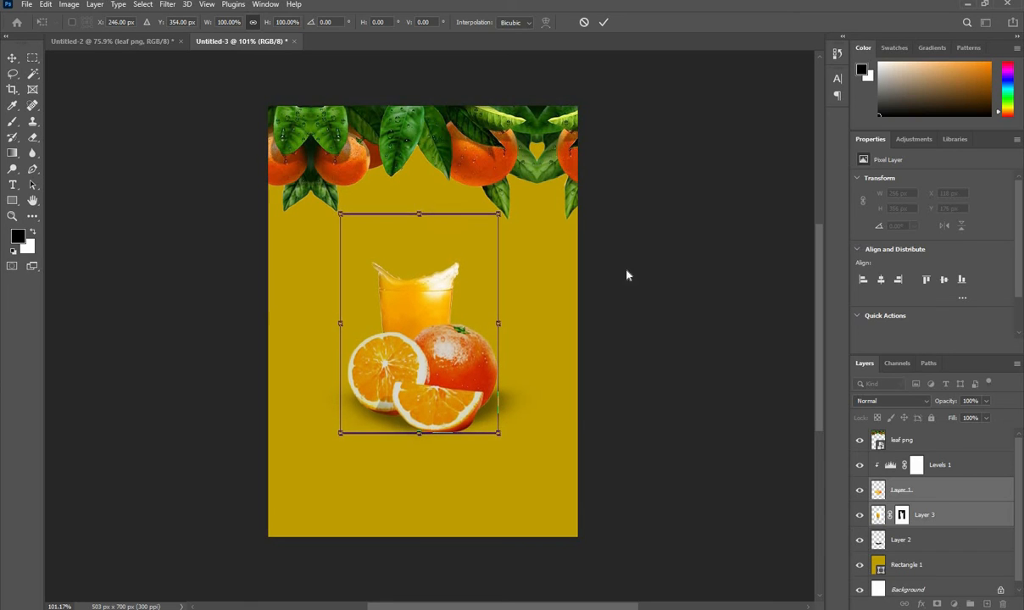
click(679, 213)
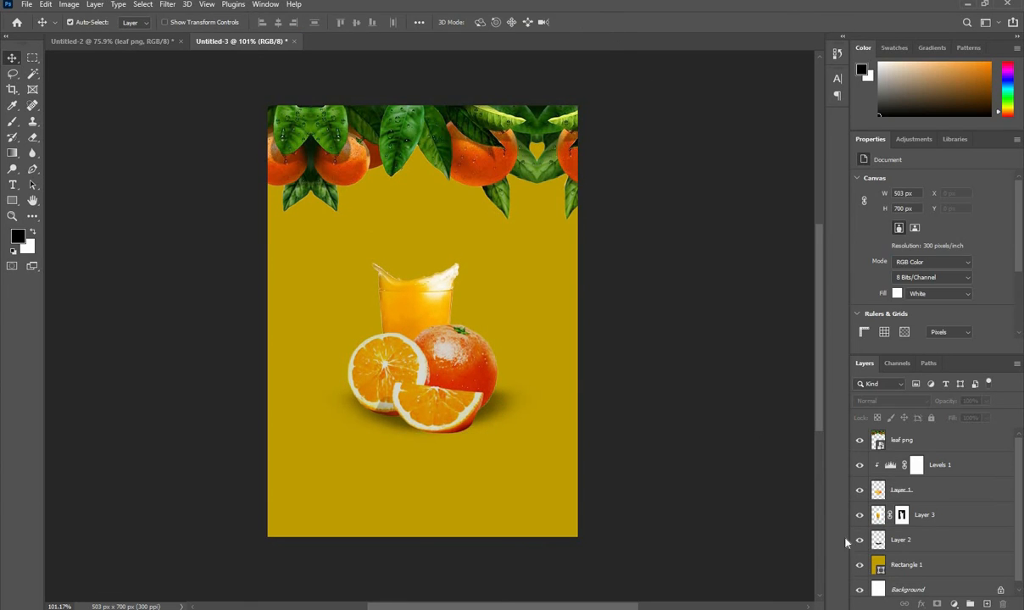
Nudge the shadow layer down and slightly left to X 80 px, Y 453 px beneath the lowered oranges.
click(915, 548)
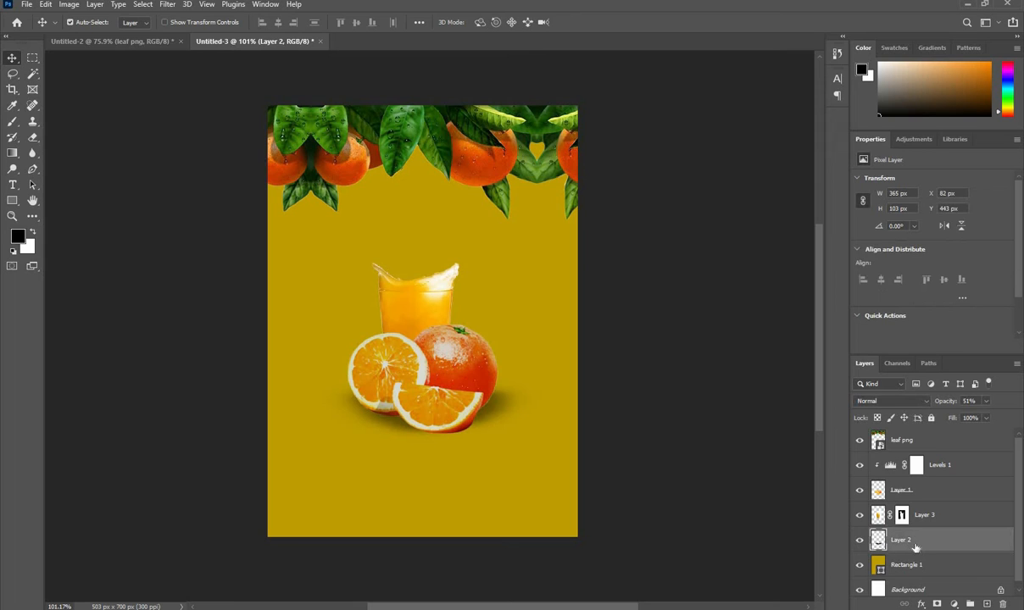
key(Down)
key(Down)
key(Down)
key(Down)
key(Down)
key(Down)
key(Down)
key(Down)
key(Down)
key(Down)
key(Down)
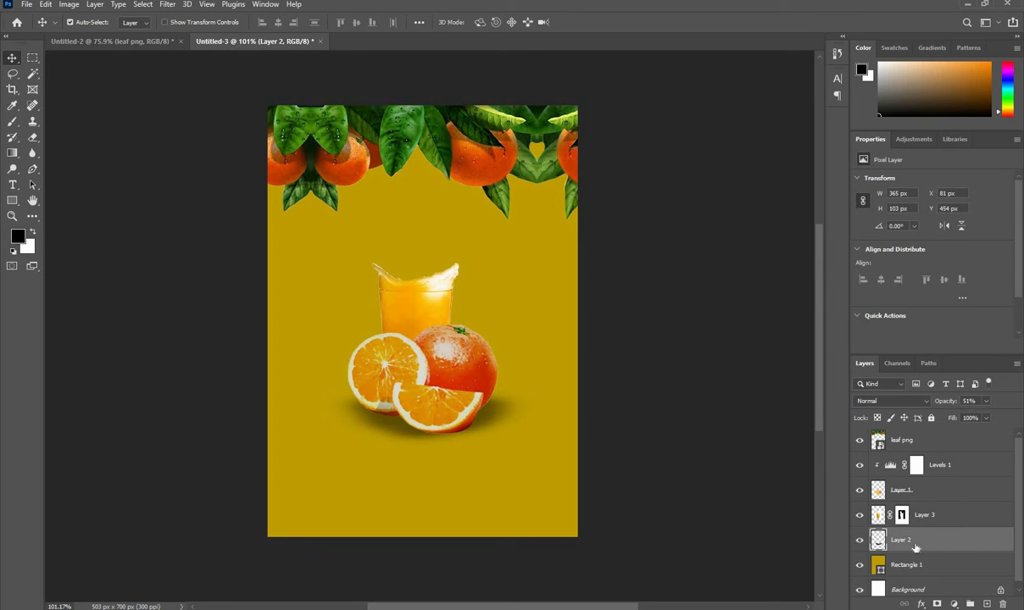
key(Left)
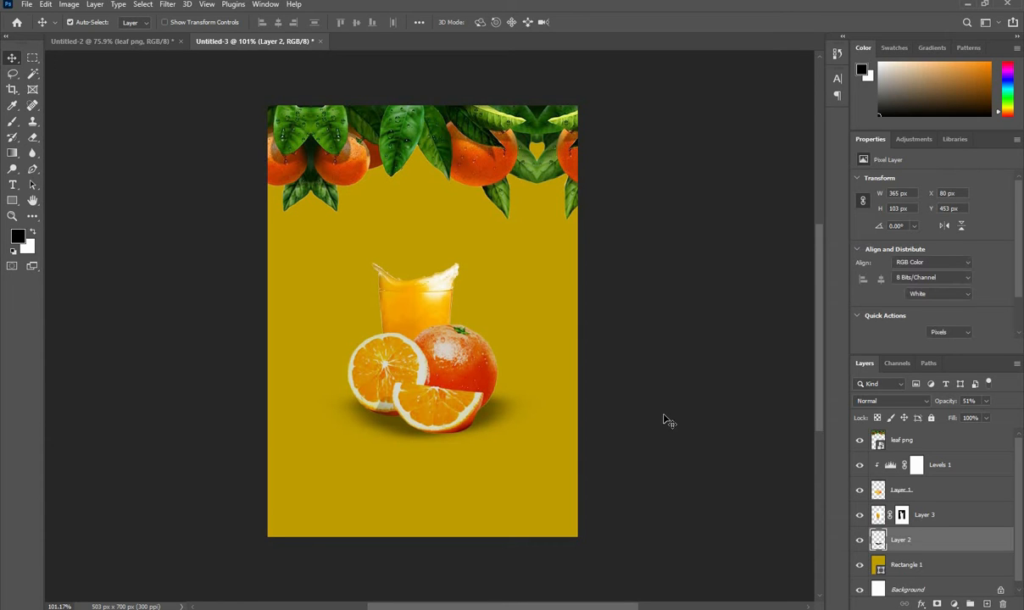
click(667, 418)
Apply a Camera Raw filter to the leaf png layer with Exposure +0.30, Contrast +17 and Highlights +20.
scroll(414, 323, down, 1)
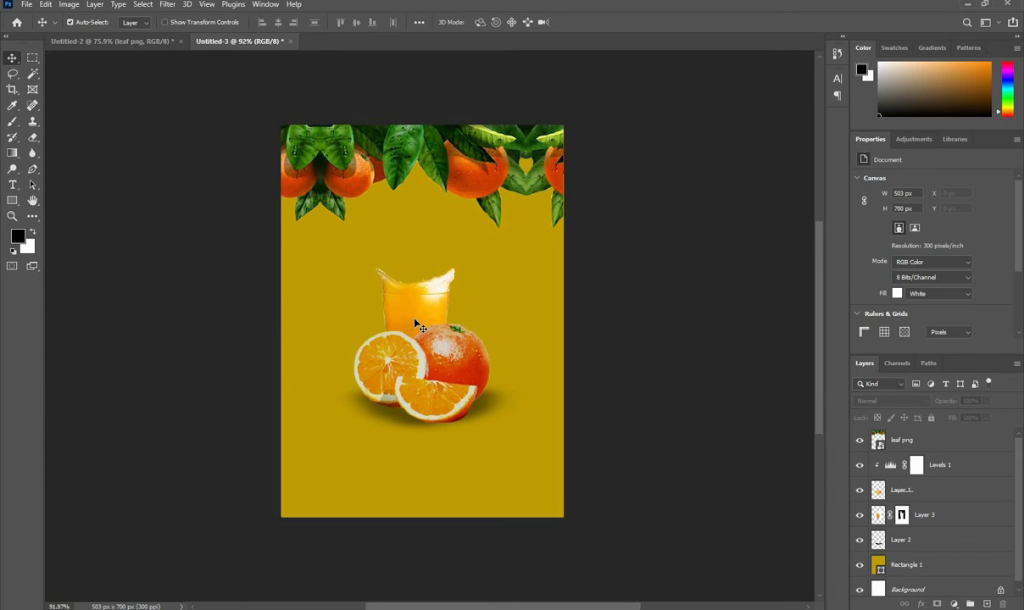
scroll(414, 322, up, 1)
drag(448, 298, 449, 304)
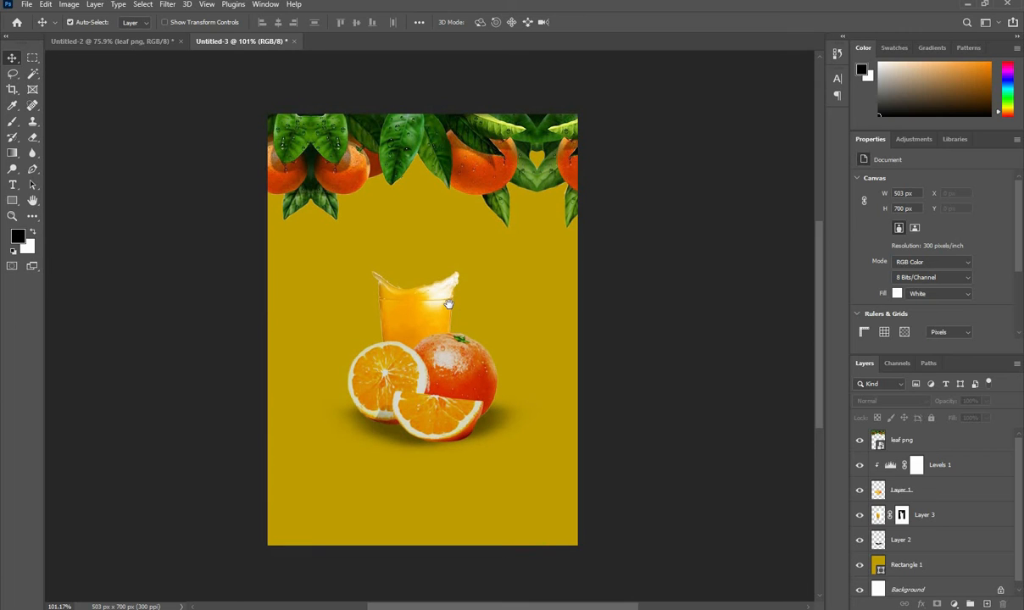
click(466, 178)
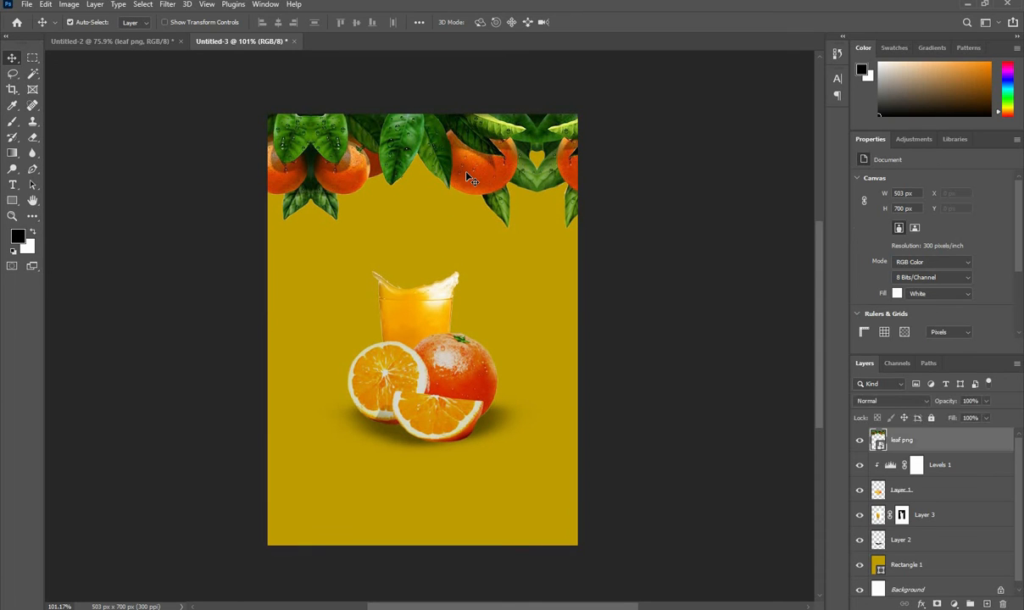
click(167, 4)
click(174, 93)
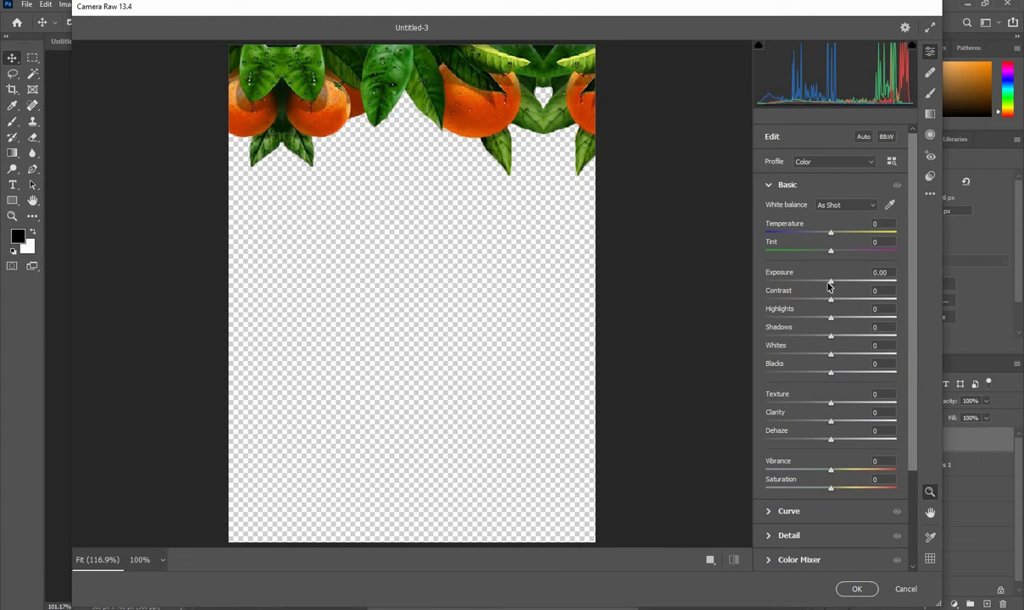
click(843, 301)
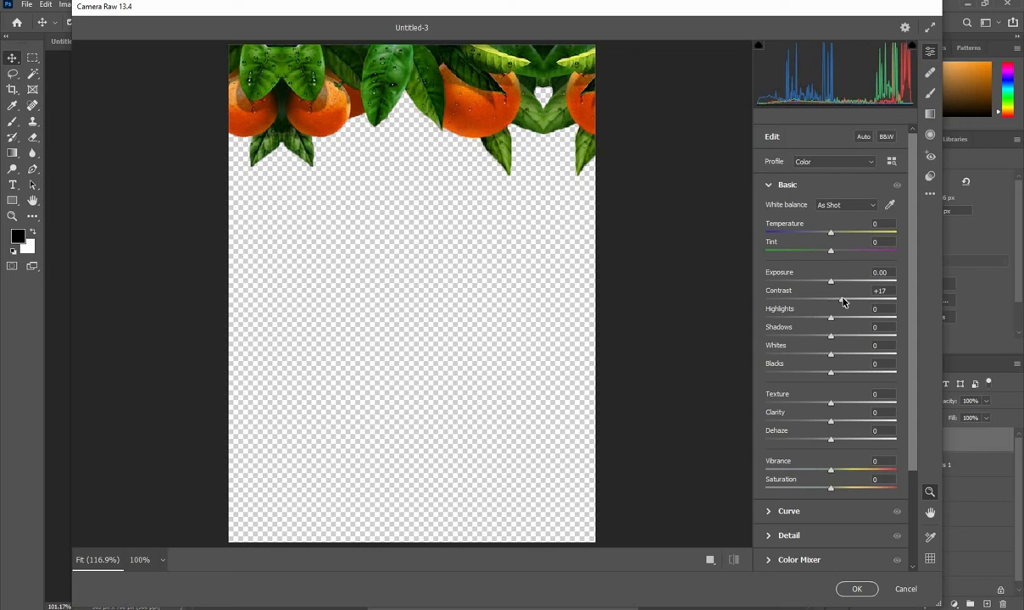
drag(831, 284, 845, 318)
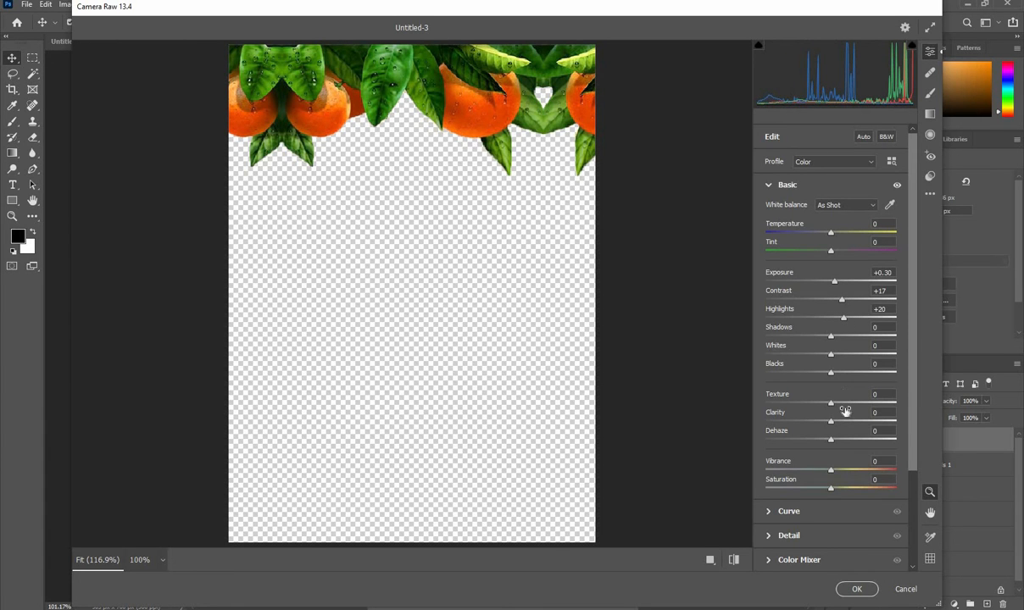
click(858, 589)
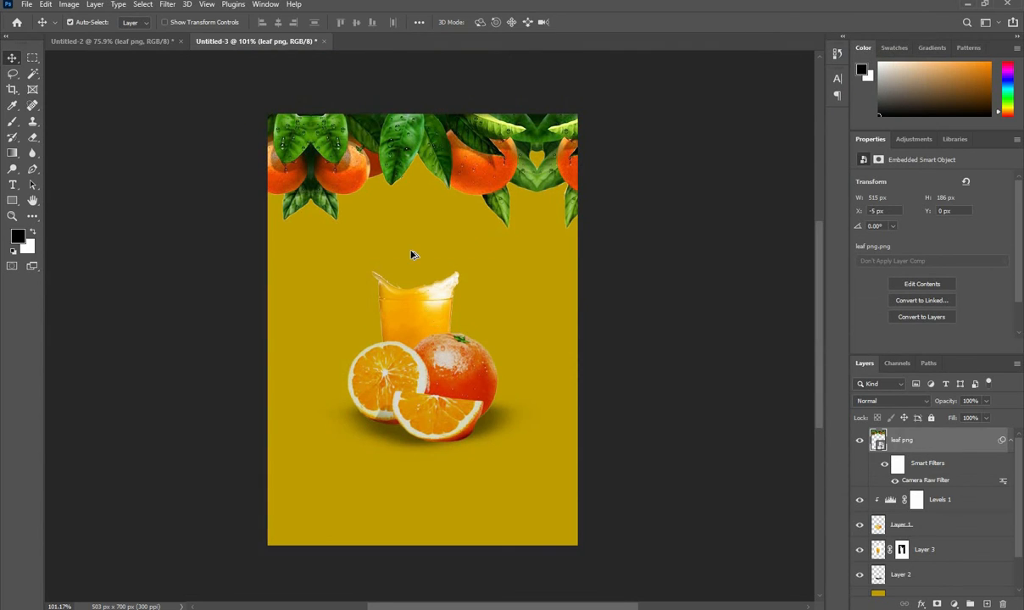
Copy the yellow juice stream from Untitled-2 into Untitled-3 and rotate it 16.51° so it pours into the glass.
scroll(413, 251, up, 1)
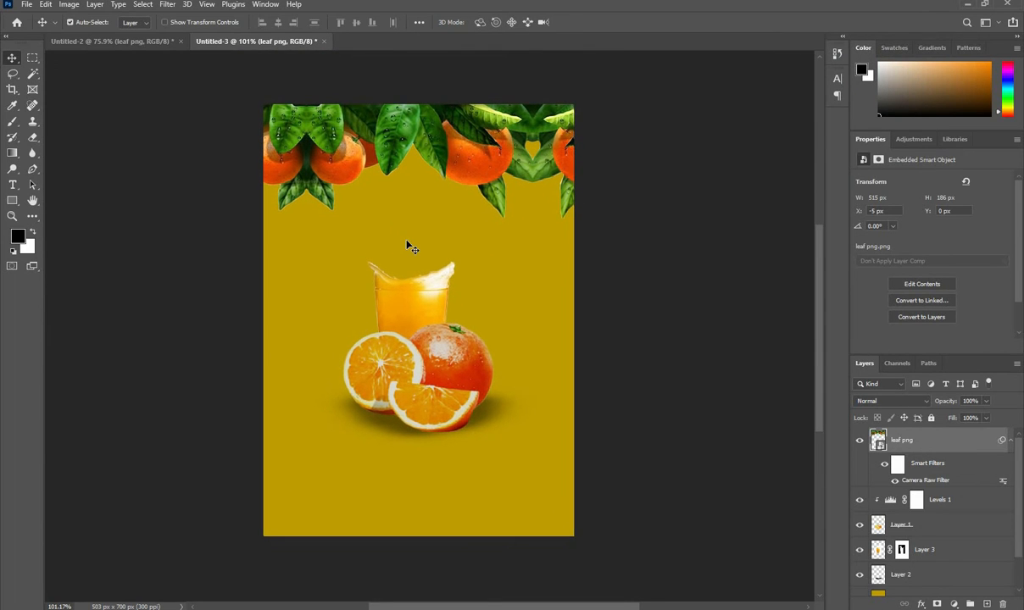
scroll(384, 200, up, 1)
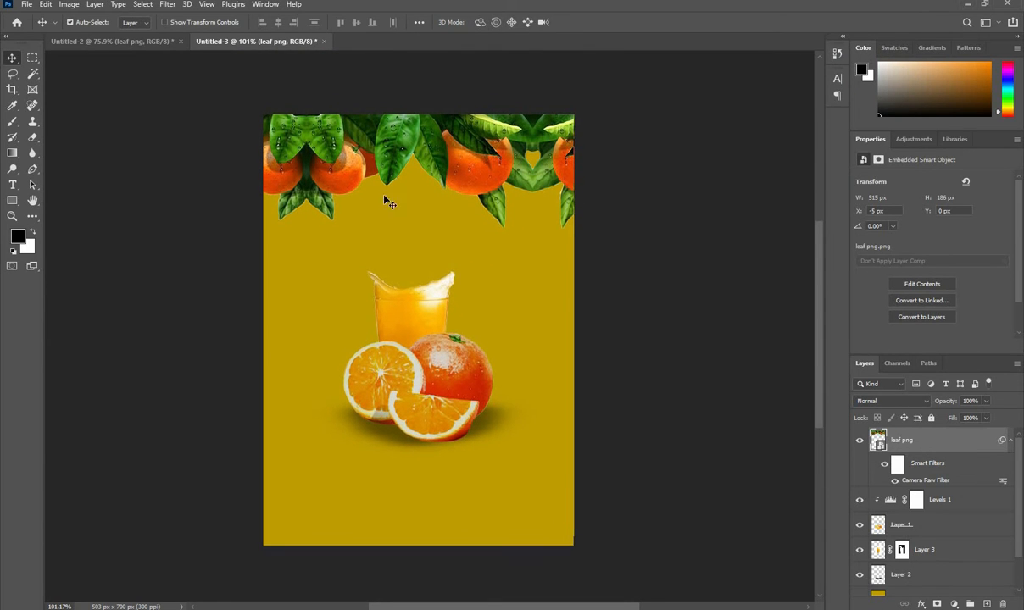
click(157, 42)
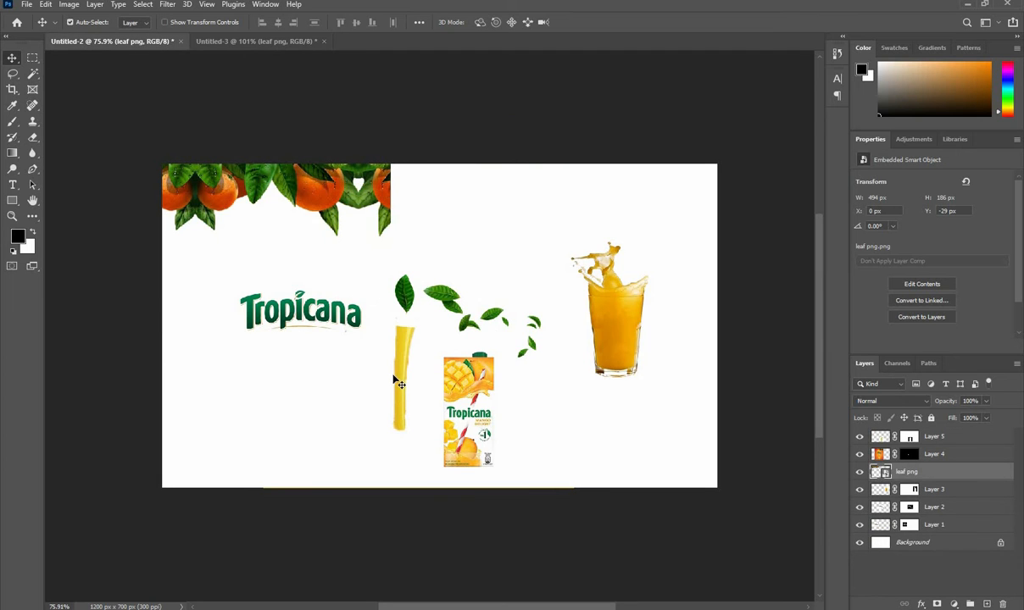
drag(403, 373, 425, 236)
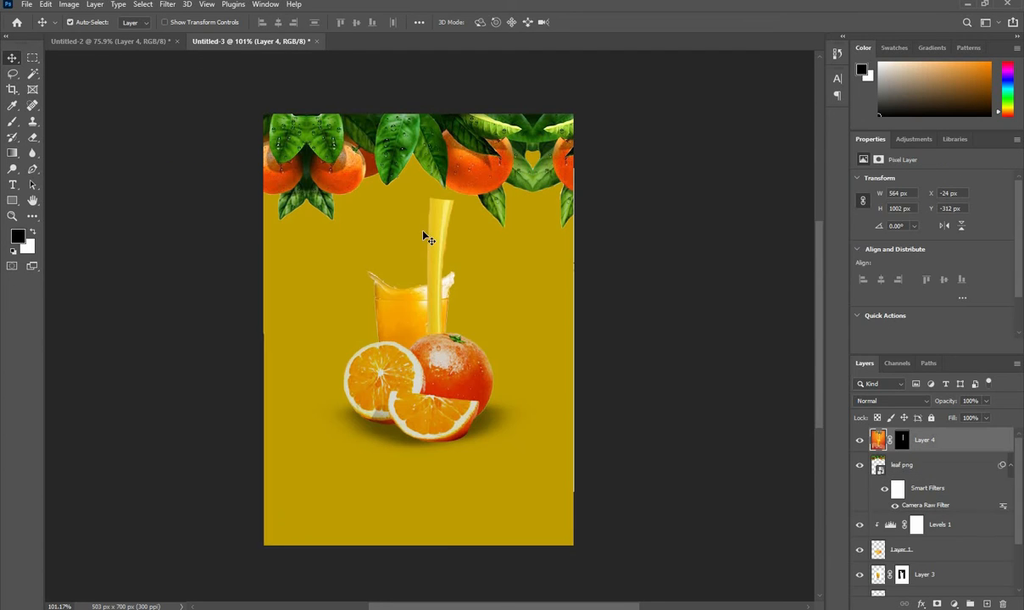
key(ctrl+t)
scroll(441, 229, down, 3)
drag(581, 467, 494, 441)
drag(439, 263, 439, 222)
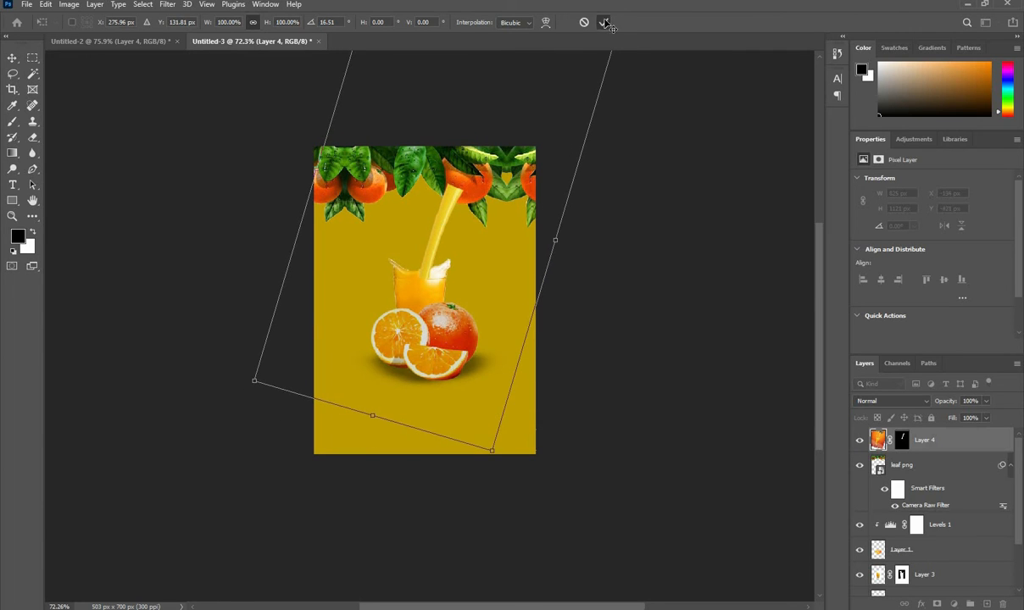
click(604, 22)
Move the juice stream layer beneath the glass layer and position it at X -141 px, Y -433 px.
scroll(457, 229, up, 3)
mouse_move(924, 442)
mouse_down()
mouse_move(922, 537)
mouse_move(932, 434)
mouse_up()
mouse_move(647, 462)
mouse_down()
mouse_move(637, 437)
mouse_move(647, 476)
mouse_up()
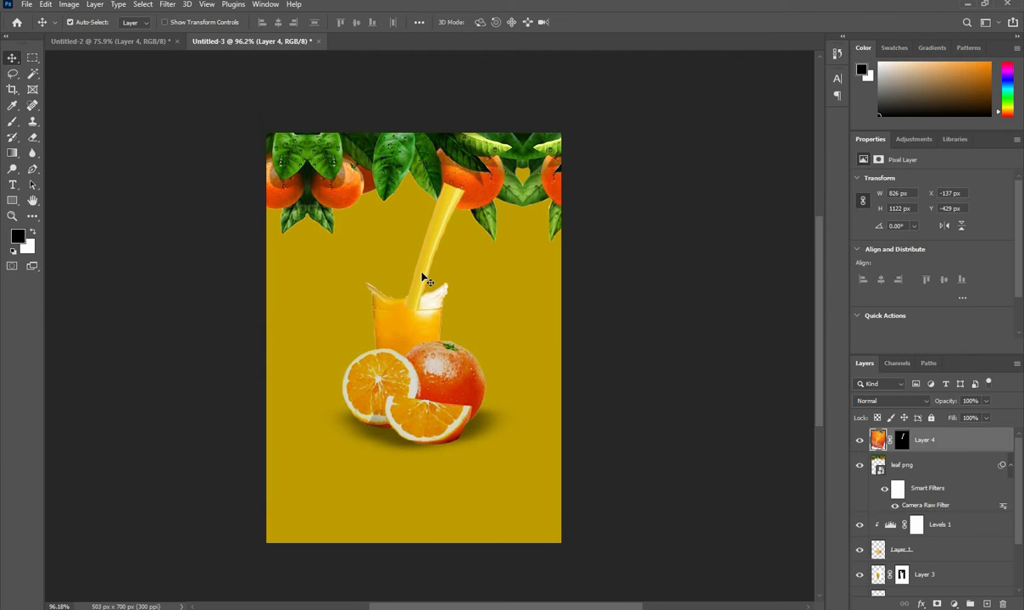
drag(869, 507, 883, 566)
scroll(439, 252, up, 3)
drag(437, 226, 431, 218)
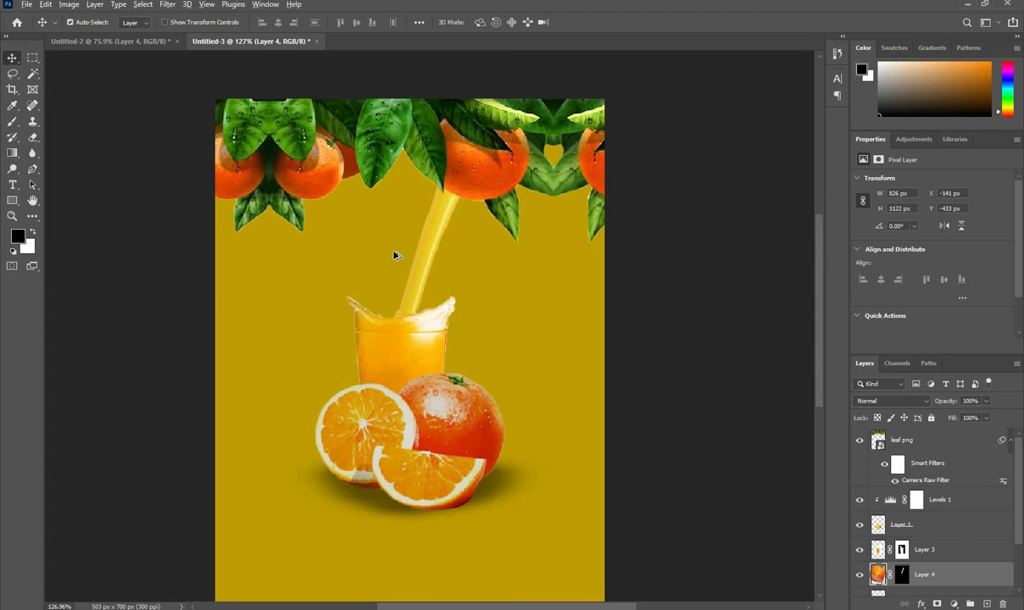
Add a Levels adjustment clipped to the juice stream layer with the white output level at 249.
scroll(398, 254, up, 1)
scroll(430, 268, down, 2)
click(954, 604)
click(928, 434)
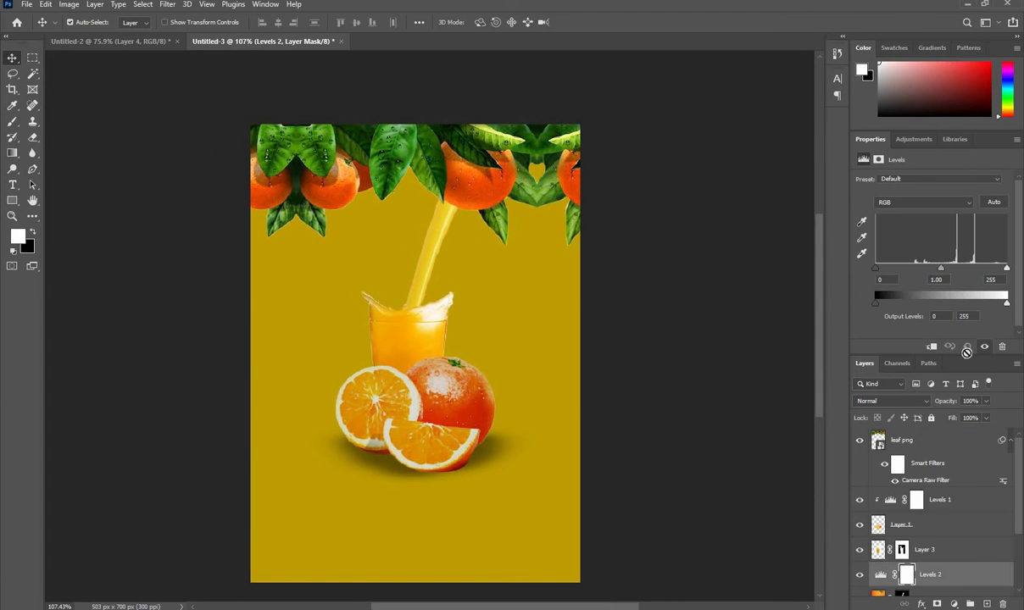
drag(1007, 306, 1004, 304)
drag(940, 268, 941, 270)
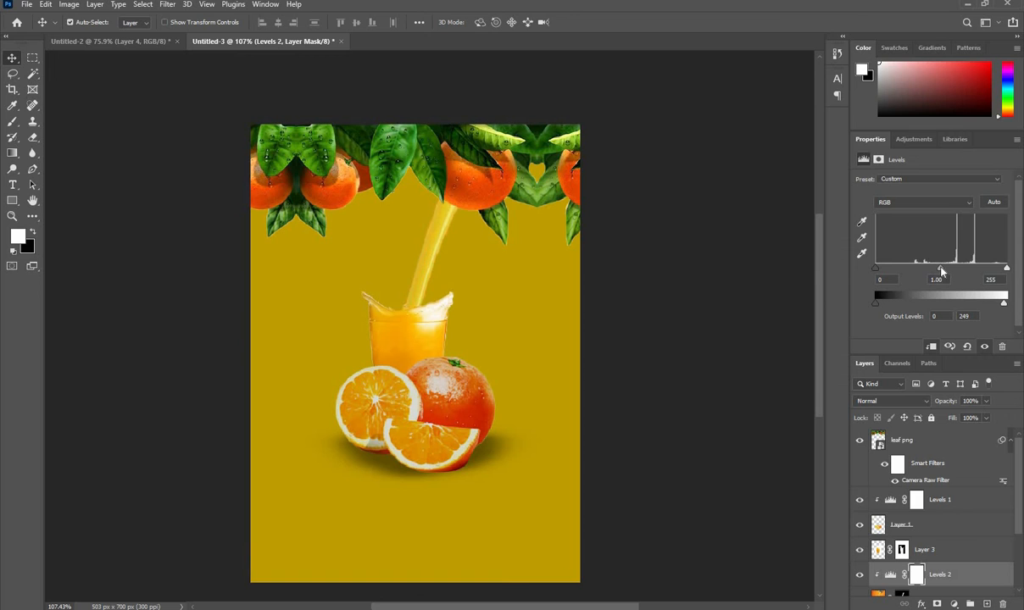
click(759, 338)
scroll(391, 265, down, 2)
scroll(420, 276, up, 1)
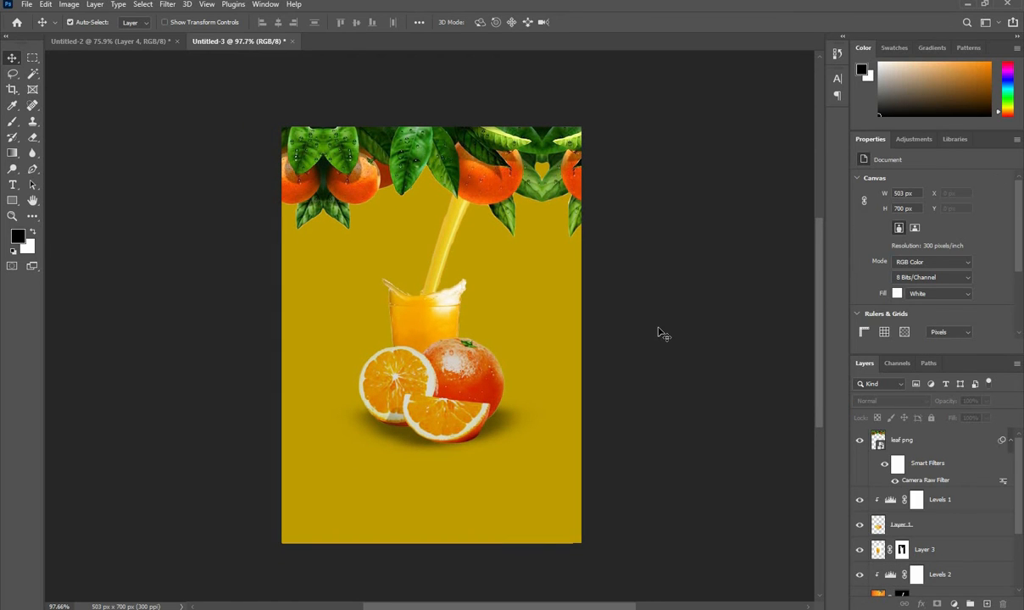
Copy the scattered green leaves from Untitled-2 into Untitled-3, rotate them 9.81° and place them around the juice stream.
click(123, 40)
drag(432, 245, 504, 257)
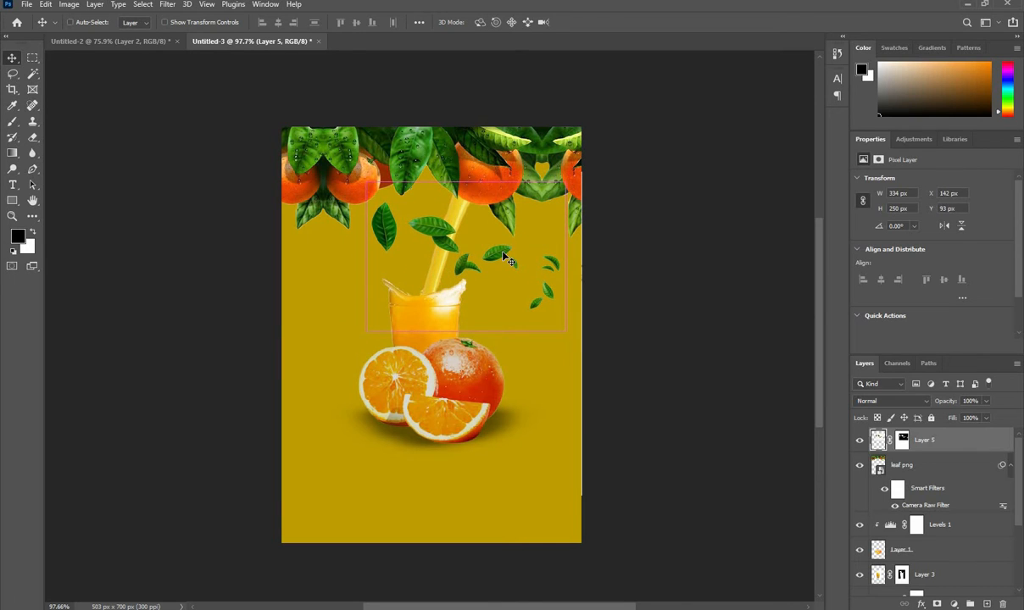
key(ctrl+t)
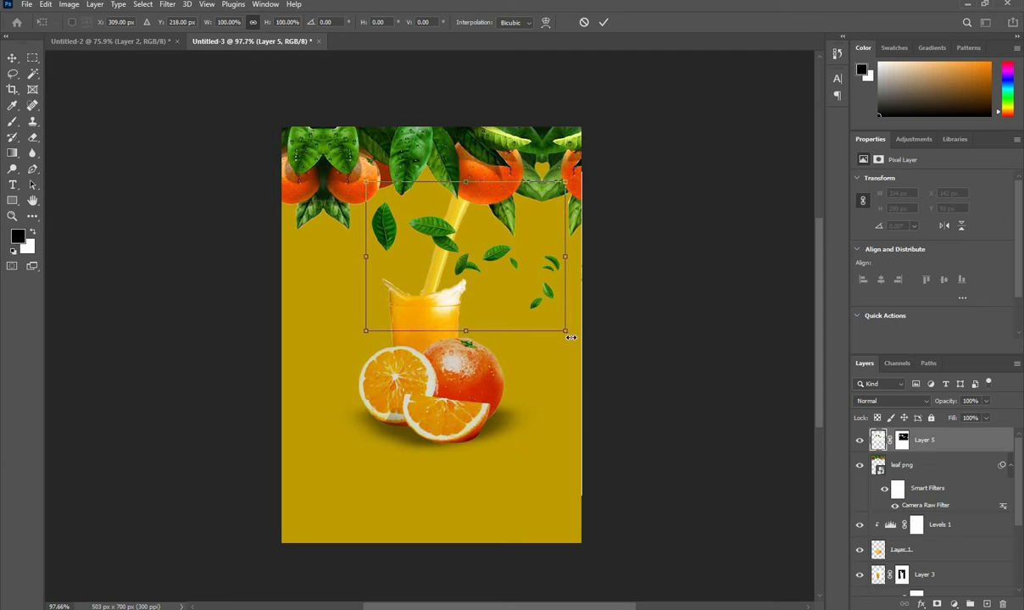
drag(575, 337, 560, 354)
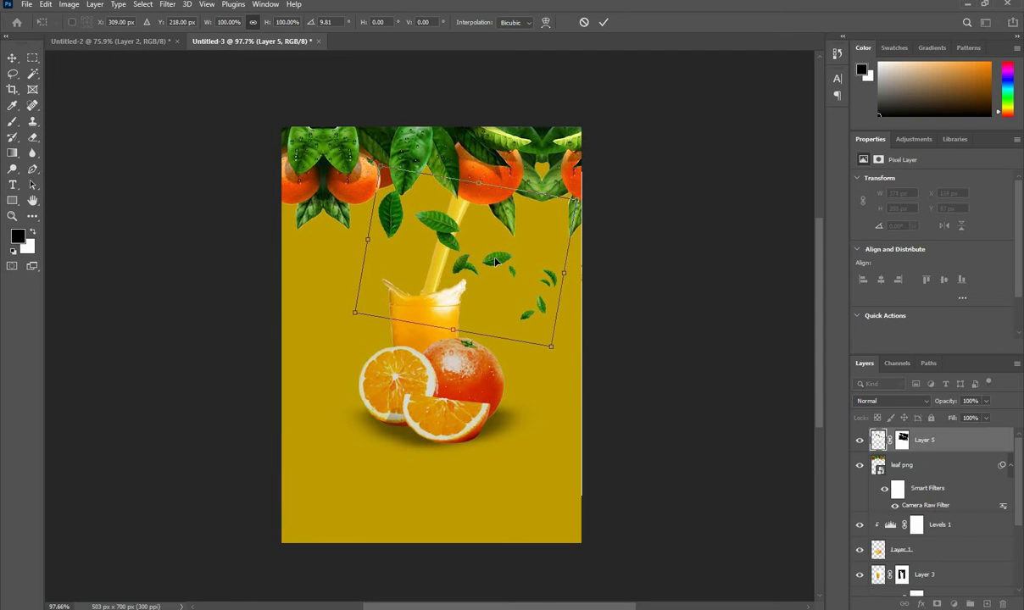
drag(429, 237, 519, 263)
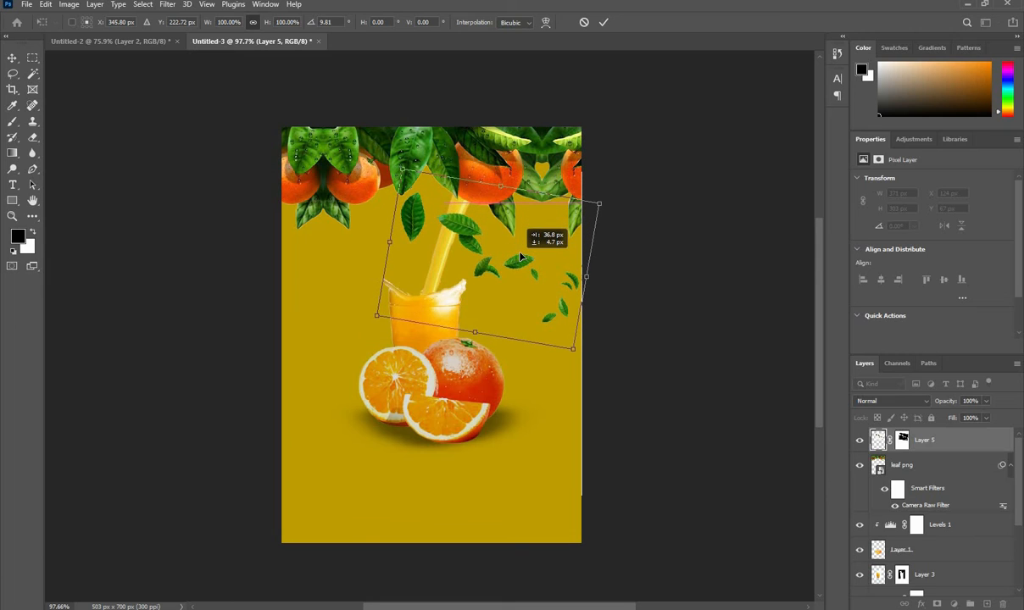
click(605, 24)
Erase most of the scattered leaves with the size 30 eraser, keeping a leaf pair to the right of the stream.
click(33, 137)
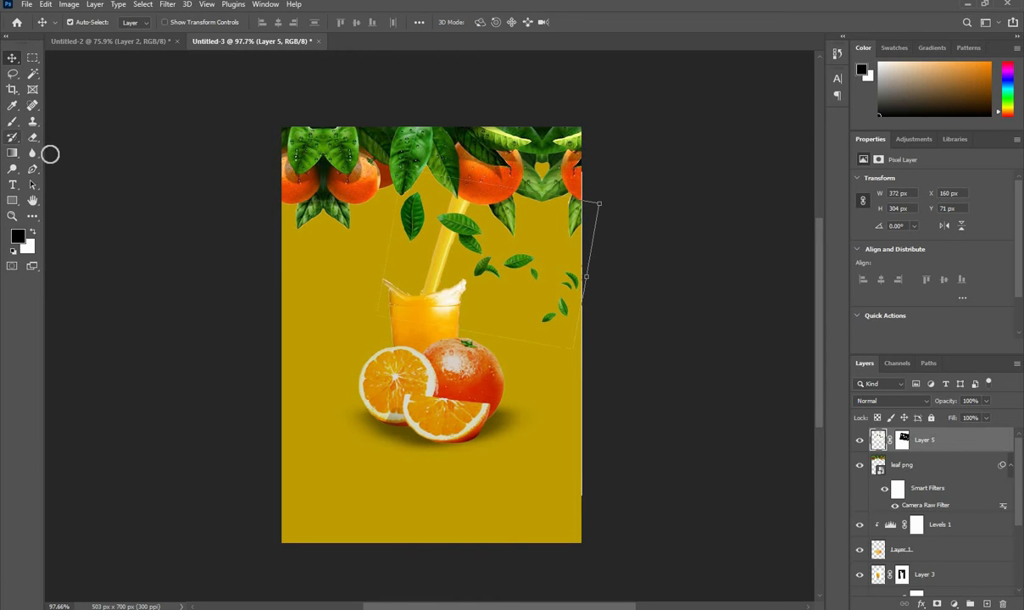
scroll(458, 294, up, 3)
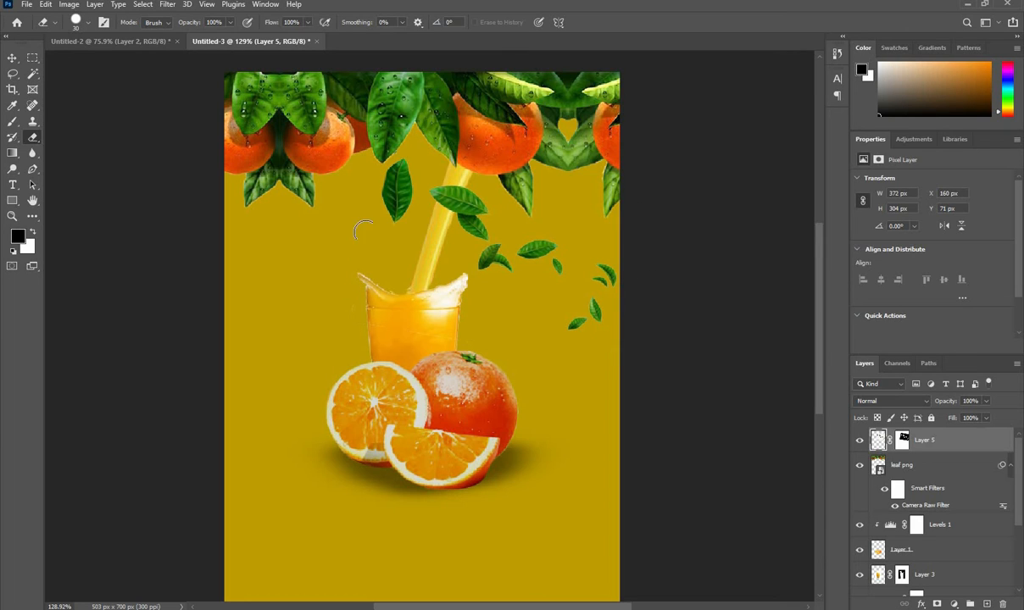
mouse_move(364, 154)
mouse_down()
mouse_move(383, 203)
mouse_move(392, 162)
mouse_move(488, 254)
mouse_move(451, 198)
mouse_up()
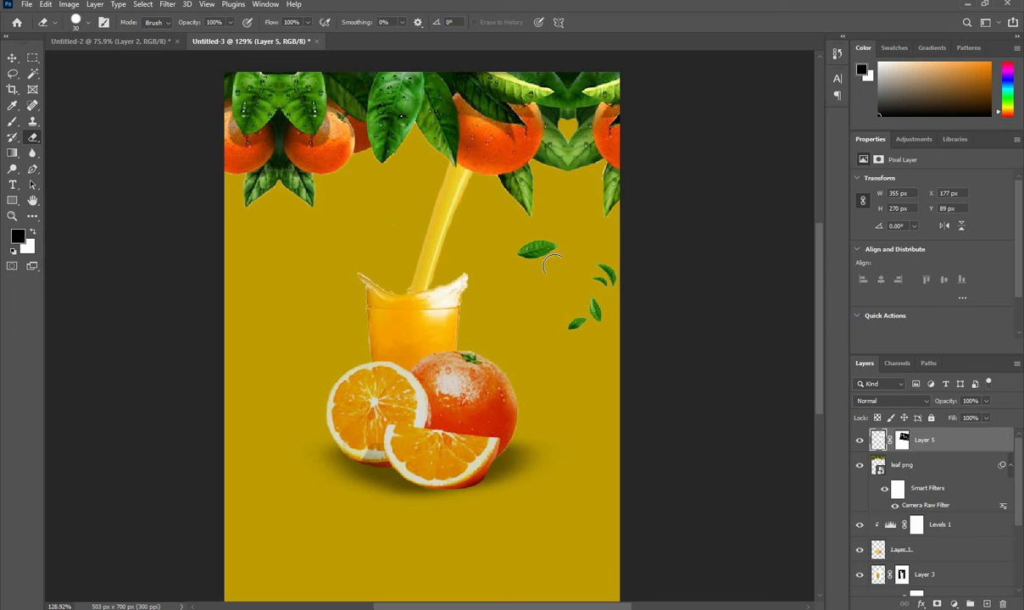
mouse_move(606, 277)
mouse_down()
mouse_move(578, 322)
mouse_move(587, 291)
mouse_up()
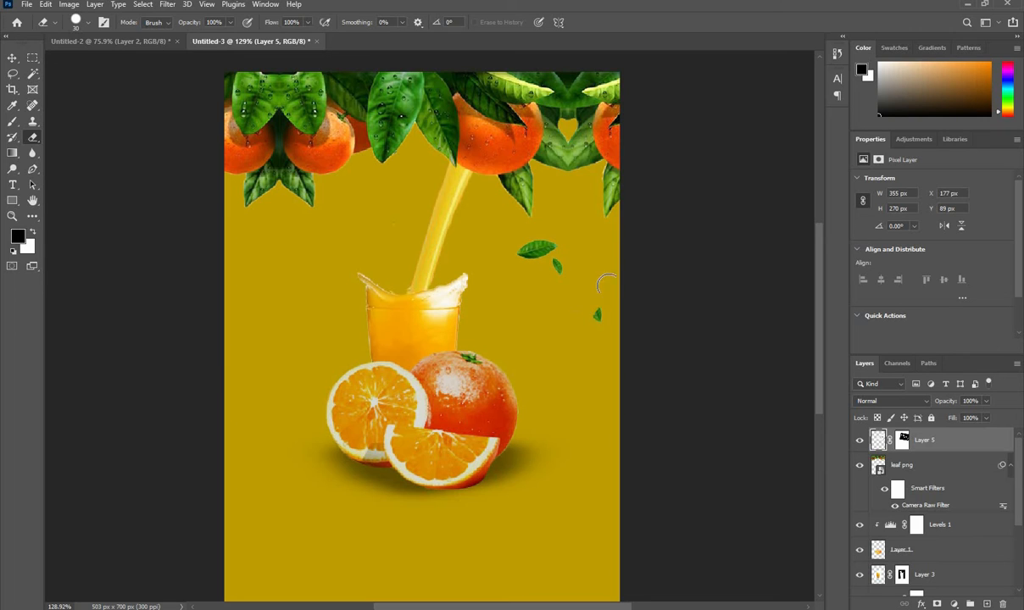
Move the remaining leaf pair slightly right and down to X 188 px, Y 108 px.
scroll(585, 337, down, 5)
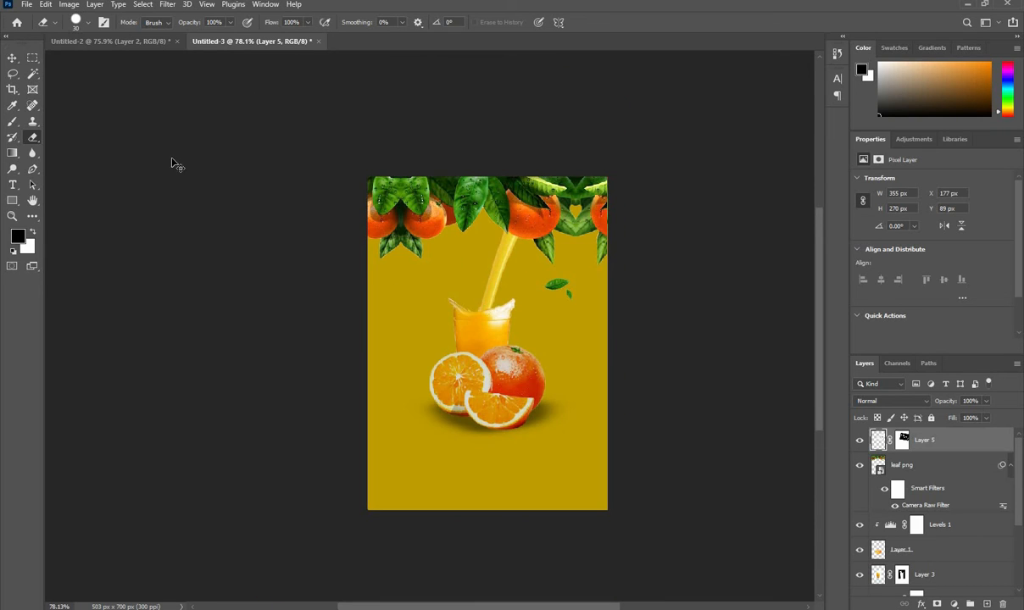
key(v)
drag(553, 279, 562, 296)
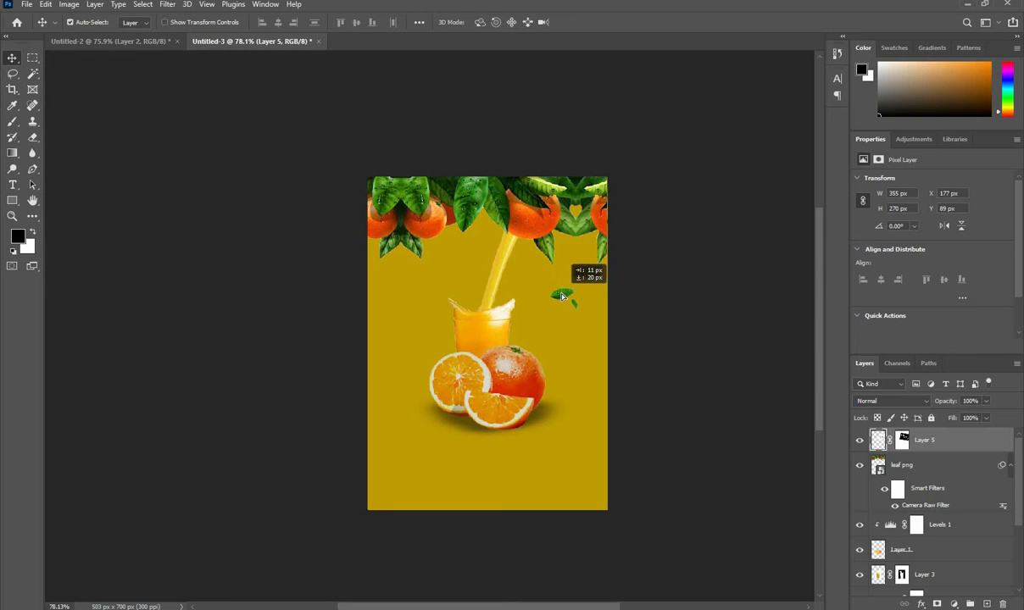
scroll(549, 327, up, 2)
scroll(499, 242, down, 1)
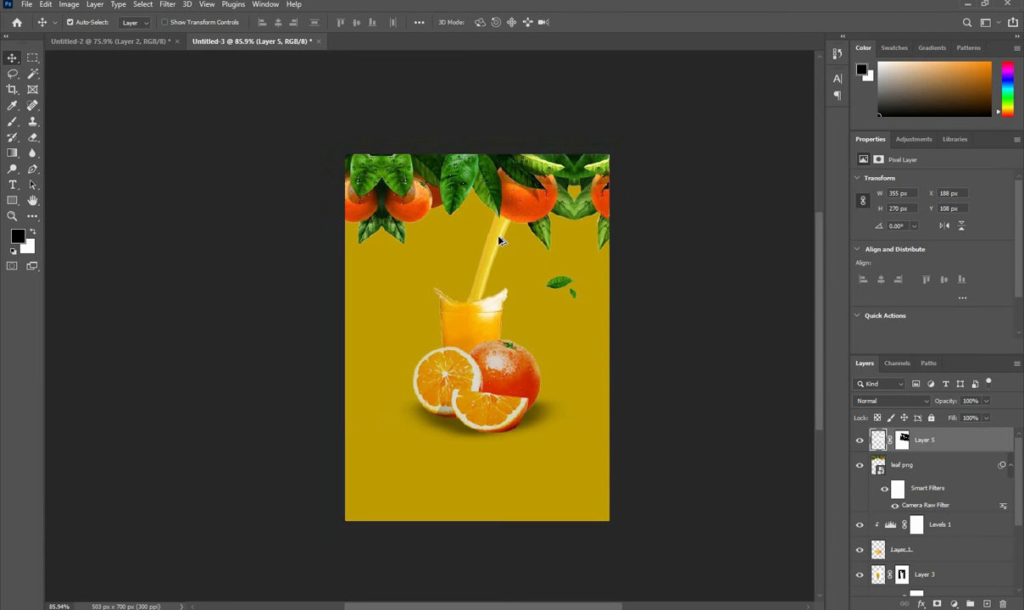
Duplicate the leaf pair, rotate the copy -49.84° and place it on the left side above the glass.
scroll(500, 241, up, 1)
drag(571, 296, 452, 242)
key(ctrl+t)
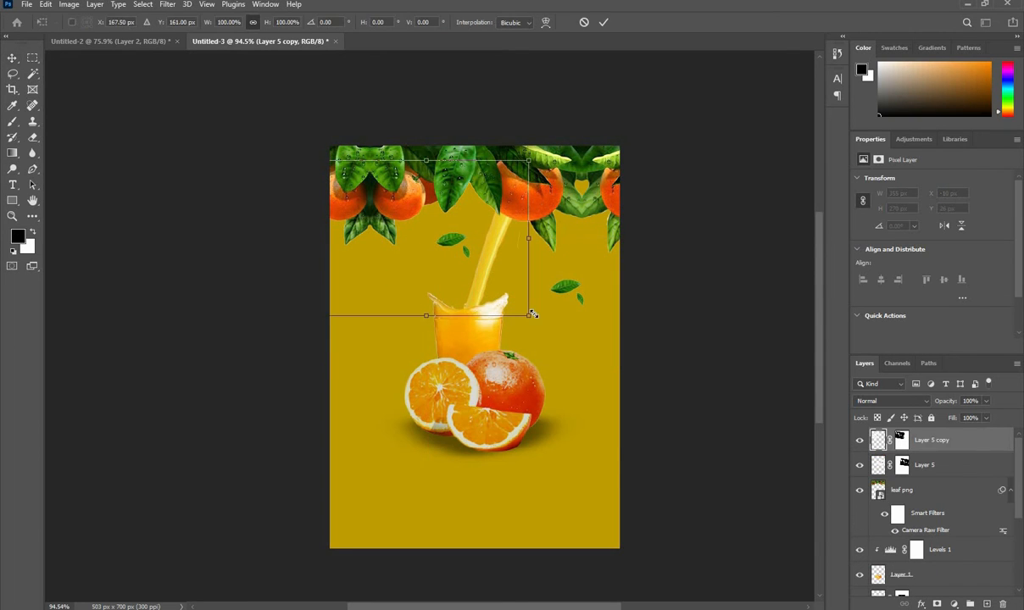
drag(535, 323, 560, 217)
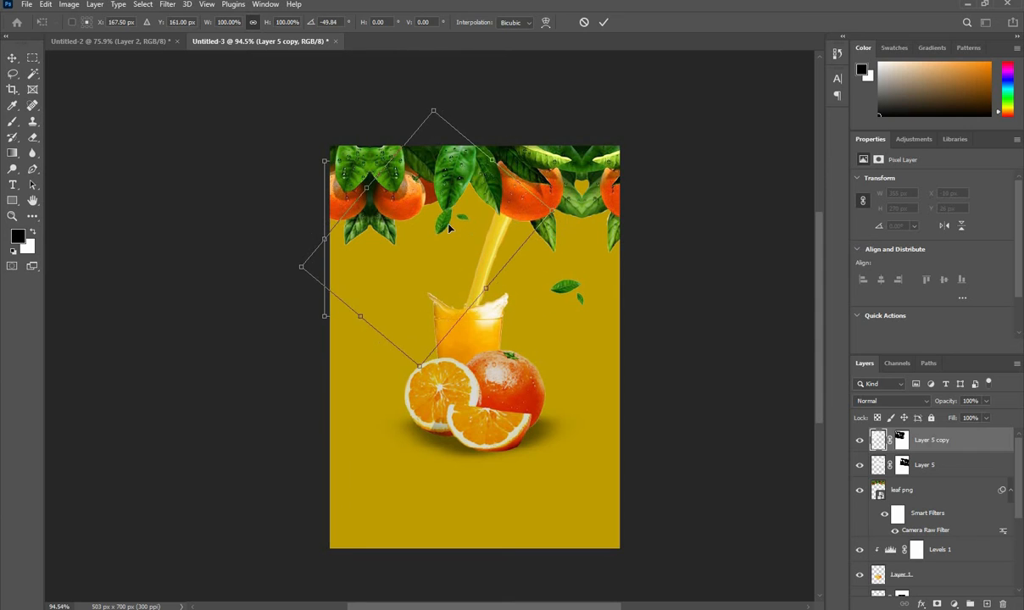
drag(440, 239, 398, 269)
click(604, 22)
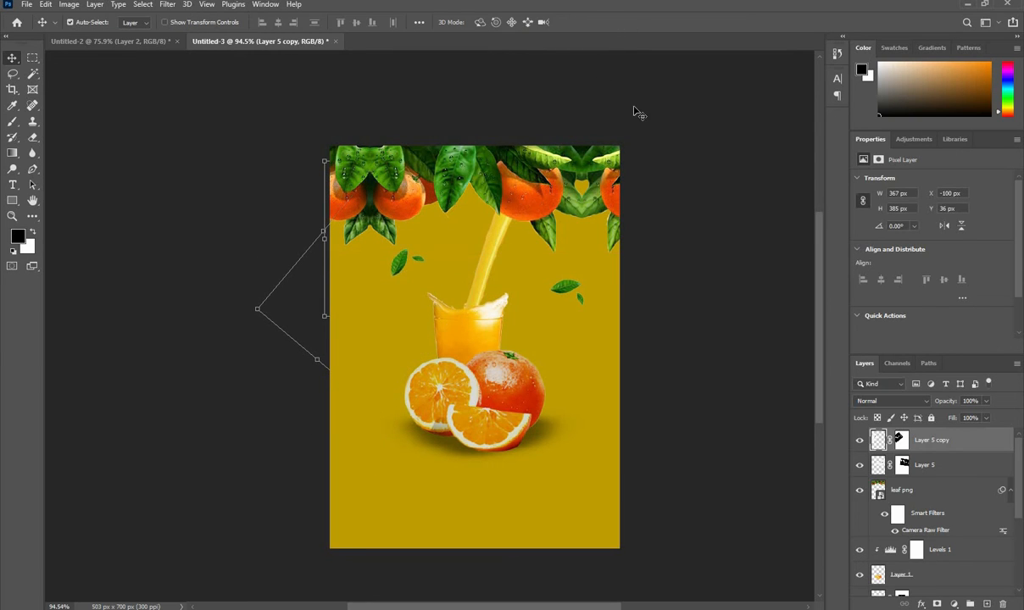
Duplicate the right-hand leaf pair onto the top of the whole orange beside the glass.
scroll(457, 230, down, 1)
scroll(457, 236, up, 1)
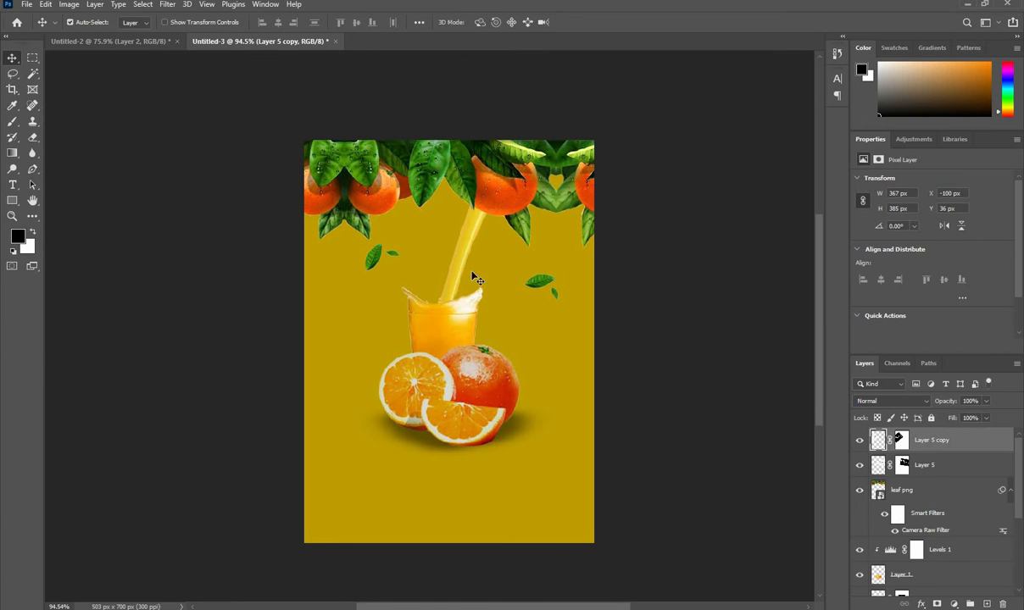
drag(539, 284, 491, 345)
click(661, 275)
scroll(366, 222, down, 1)
scroll(381, 233, up, 3)
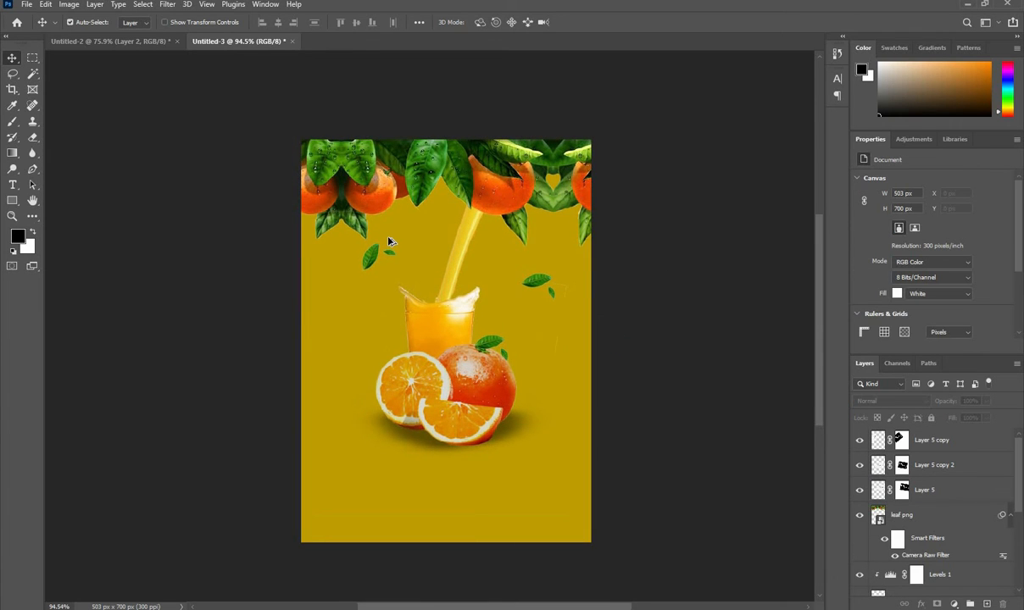
scroll(388, 241, down, 1)
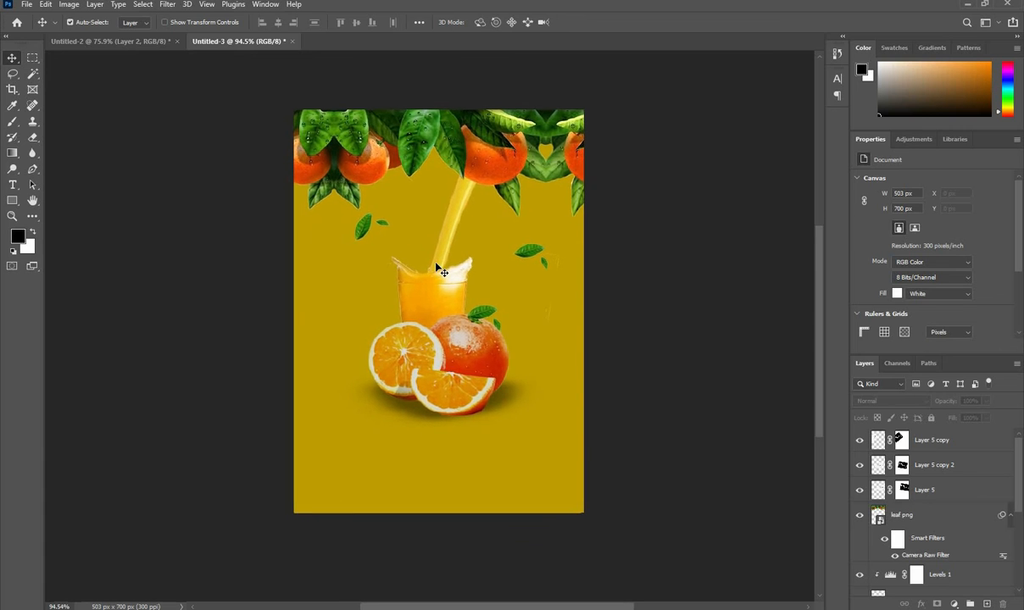
scroll(479, 277, up, 3)
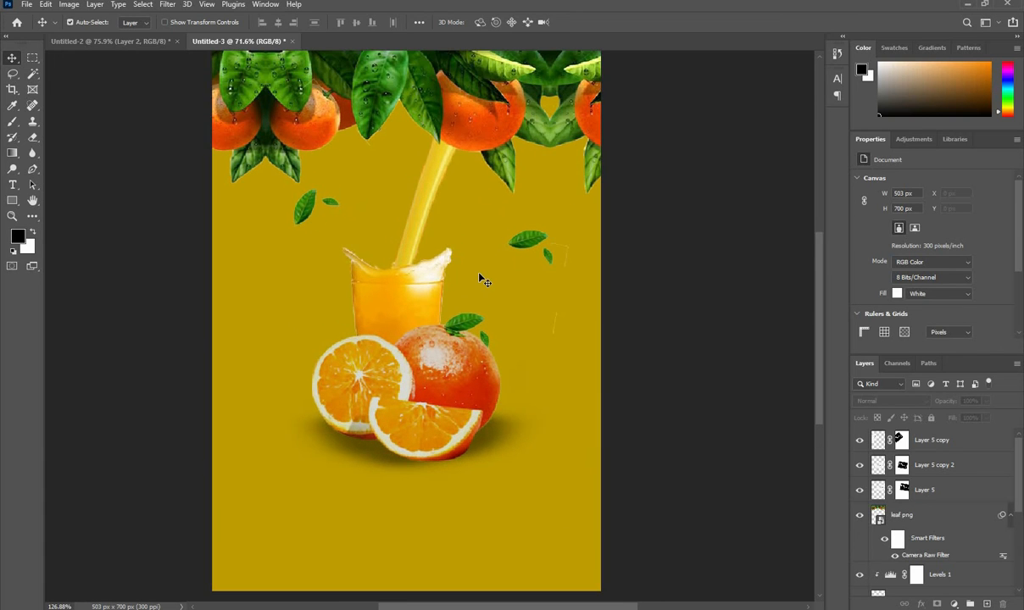
Erase the faint stray lines to the right of the glass from the leaf-pair copy on the whole orange.
click(34, 136)
click(518, 248)
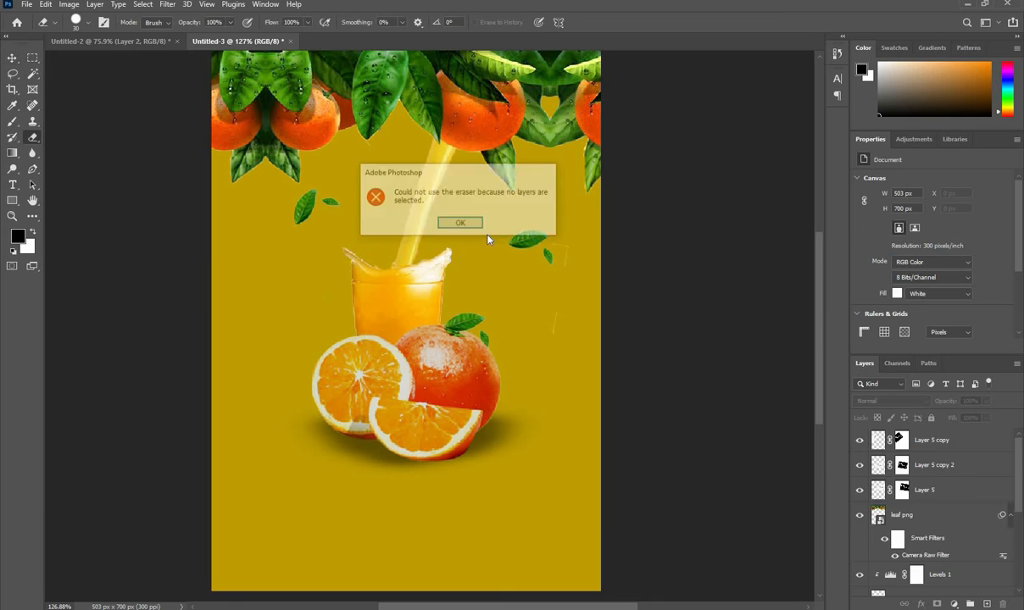
key(Return)
key(v)
click(464, 322)
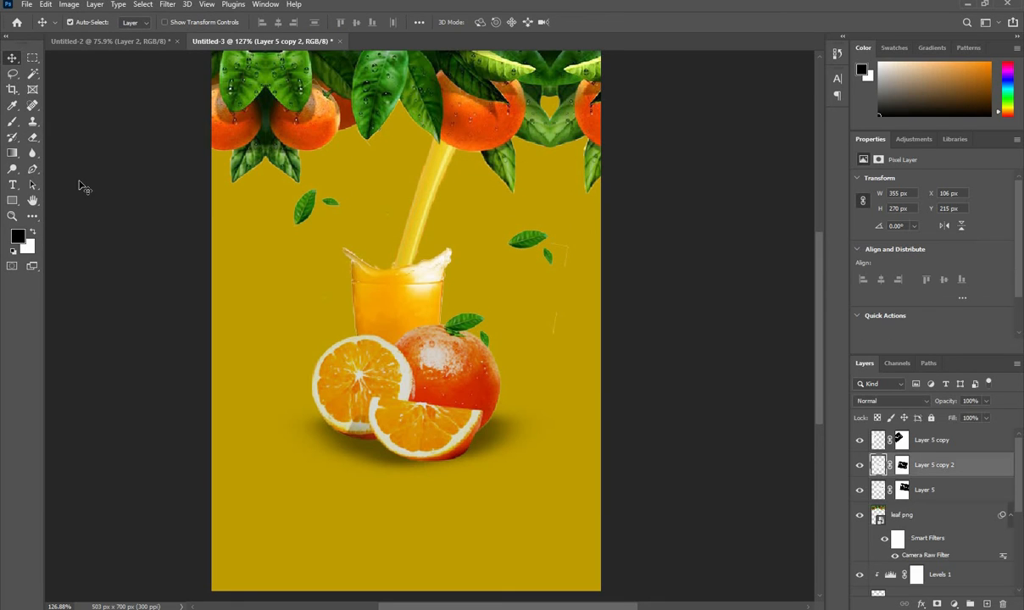
click(34, 137)
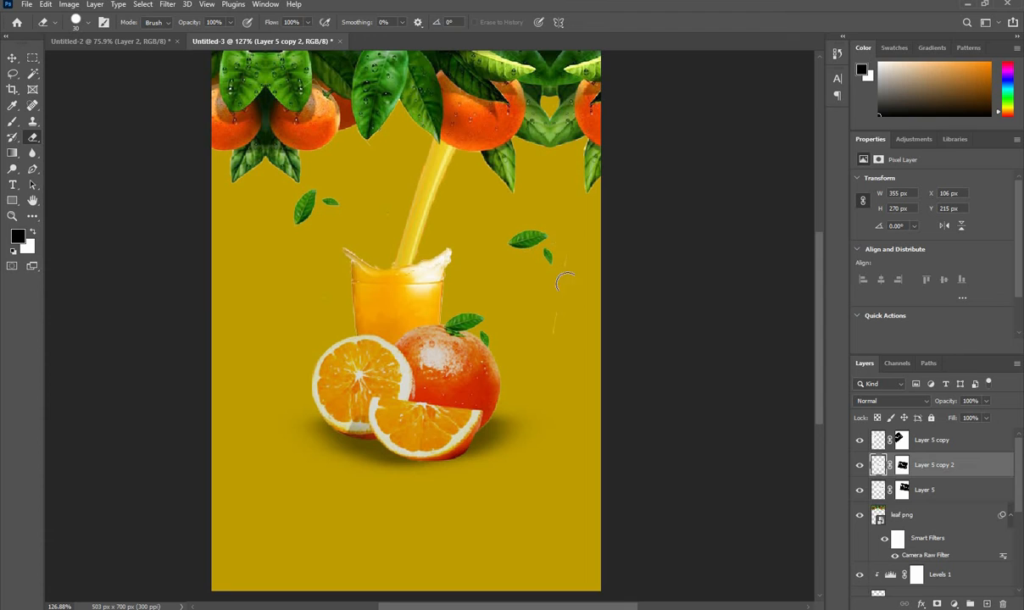
click(14, 61)
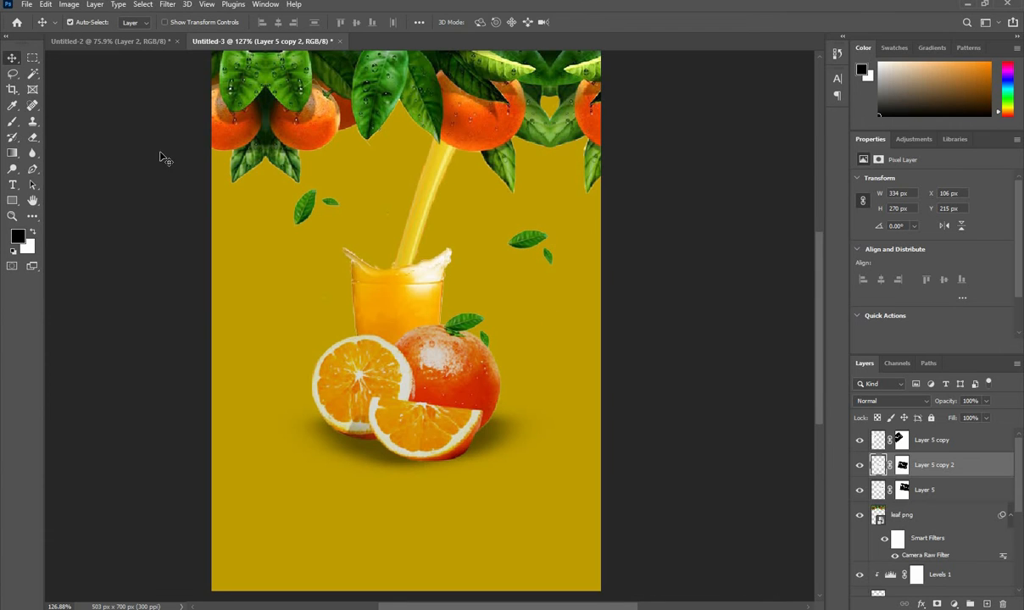
click(160, 158)
Bring the Tropicana logo from Untitled-2 into the poster, below the oranges, and select its layer.
scroll(380, 226, down, 1)
drag(392, 227, 412, 256)
scroll(399, 253, down, 2)
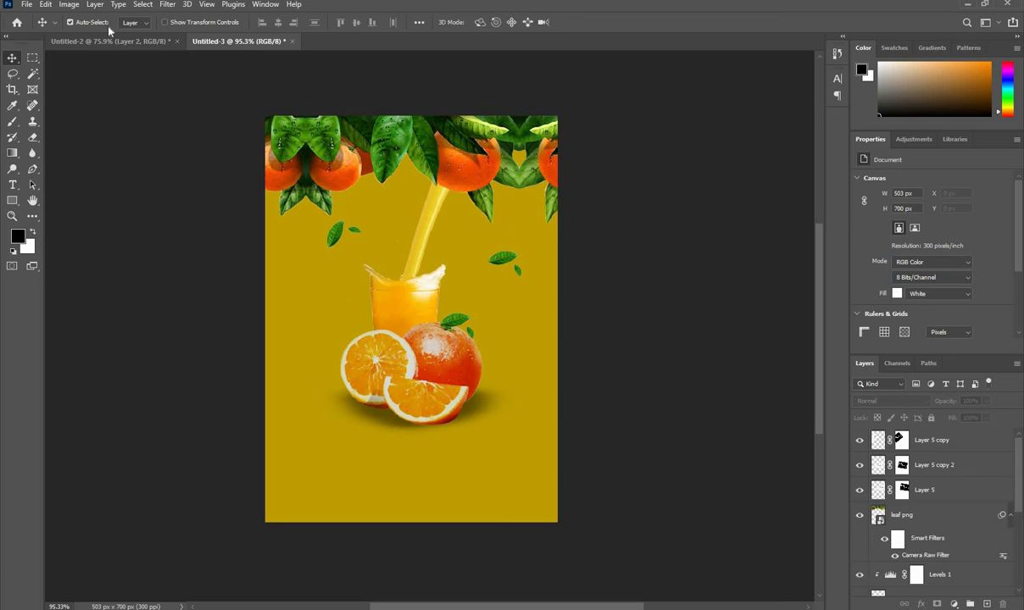
click(82, 41)
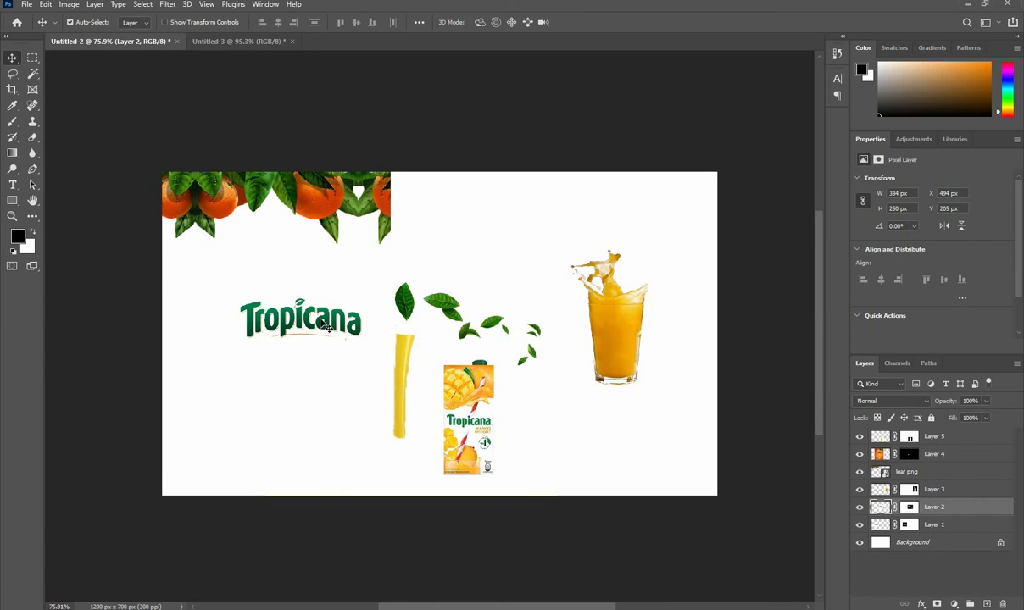
drag(325, 326, 413, 468)
key(ctrl+z)
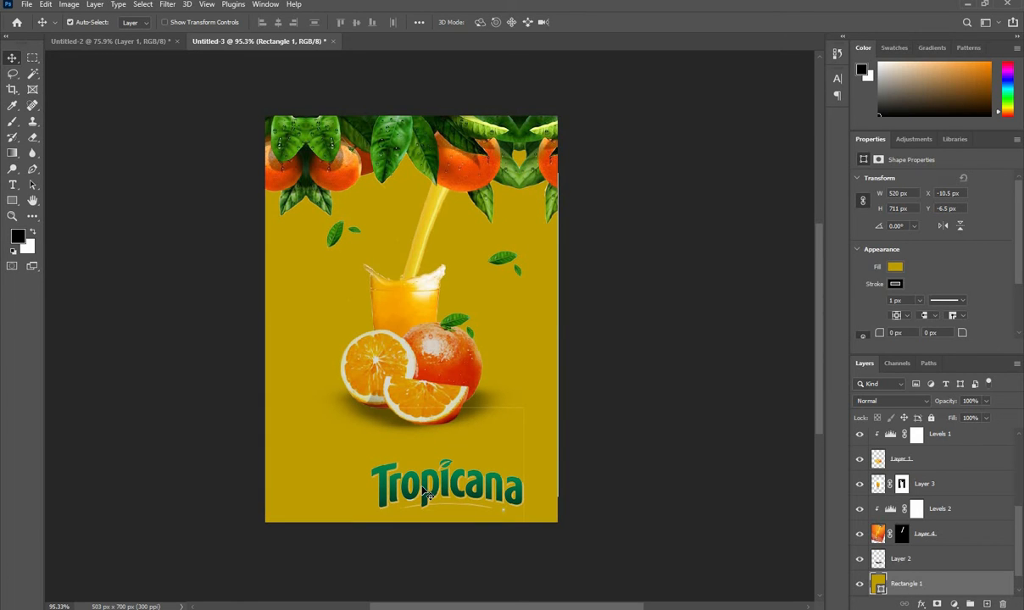
click(426, 494)
Erase the faint outline remnants around the Tropicana logo with the size 30 eraser.
click(32, 137)
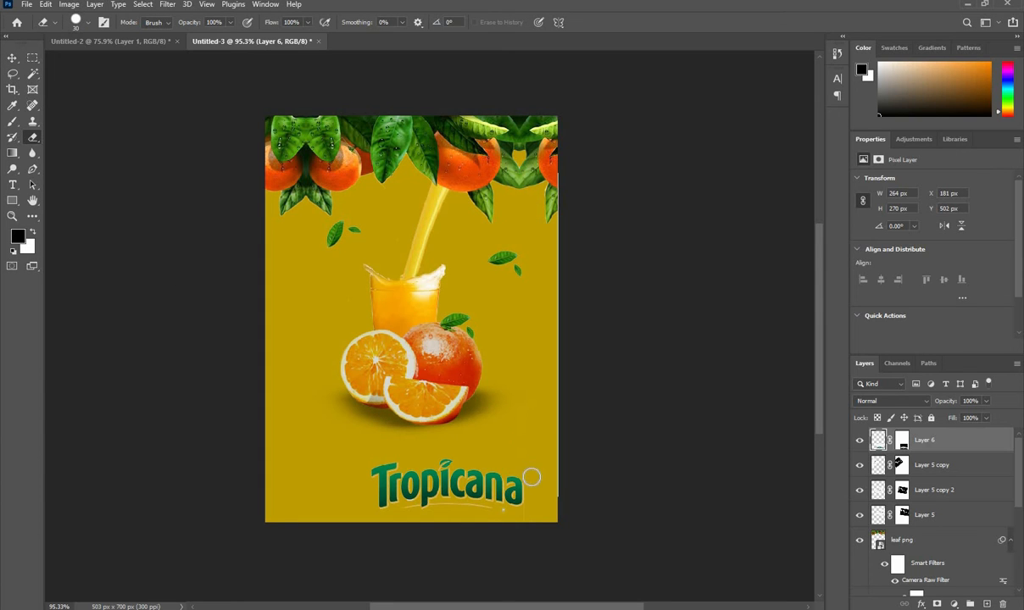
scroll(479, 530, up, 3)
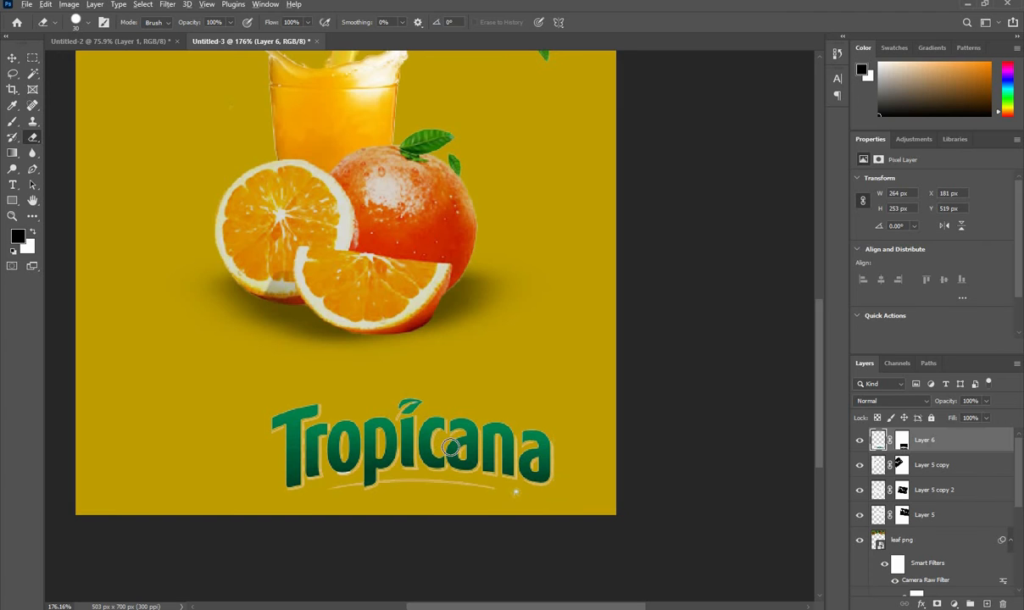
scroll(449, 441, down, 3)
click(11, 55)
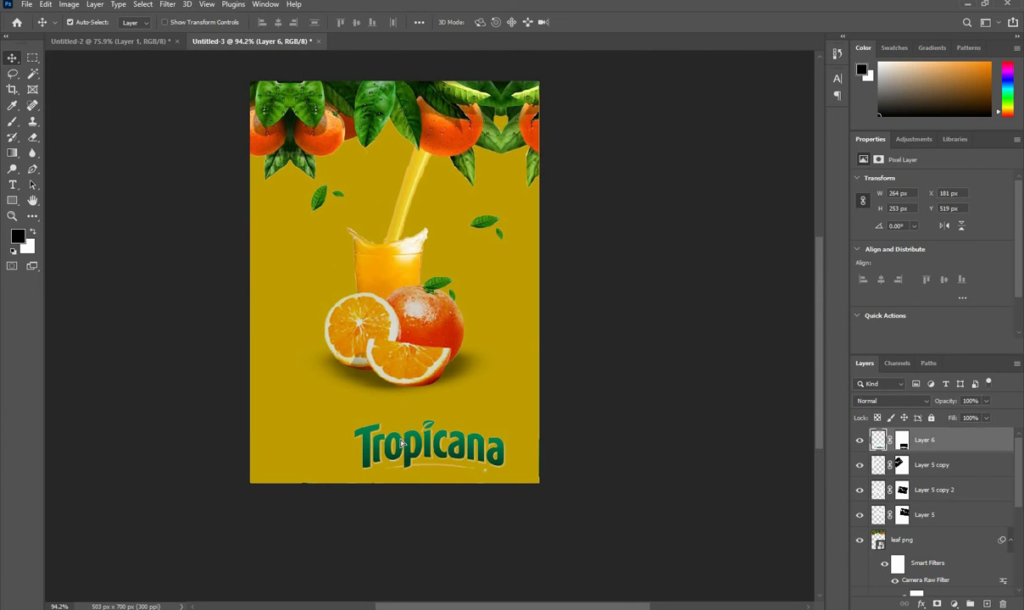
Scale the Tropicana logo to 65.43% and place it centred under the oranges at X 176 px, Y 505 px.
drag(401, 442, 371, 422)
key(ctrl+z)
key(ctrl+t)
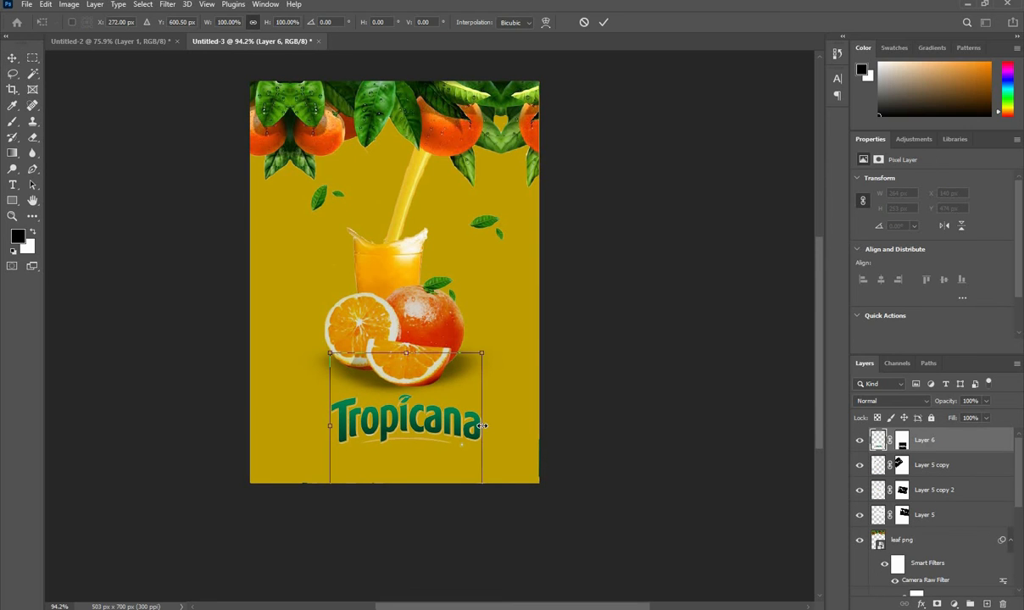
drag(482, 426, 455, 427)
scroll(428, 434, down, 2)
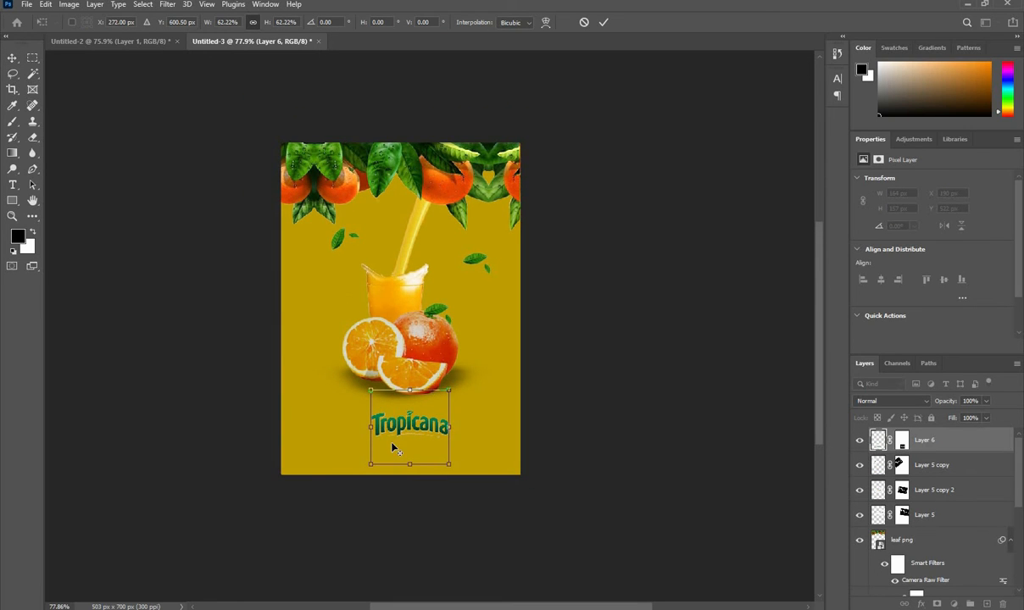
scroll(393, 447, up, 2)
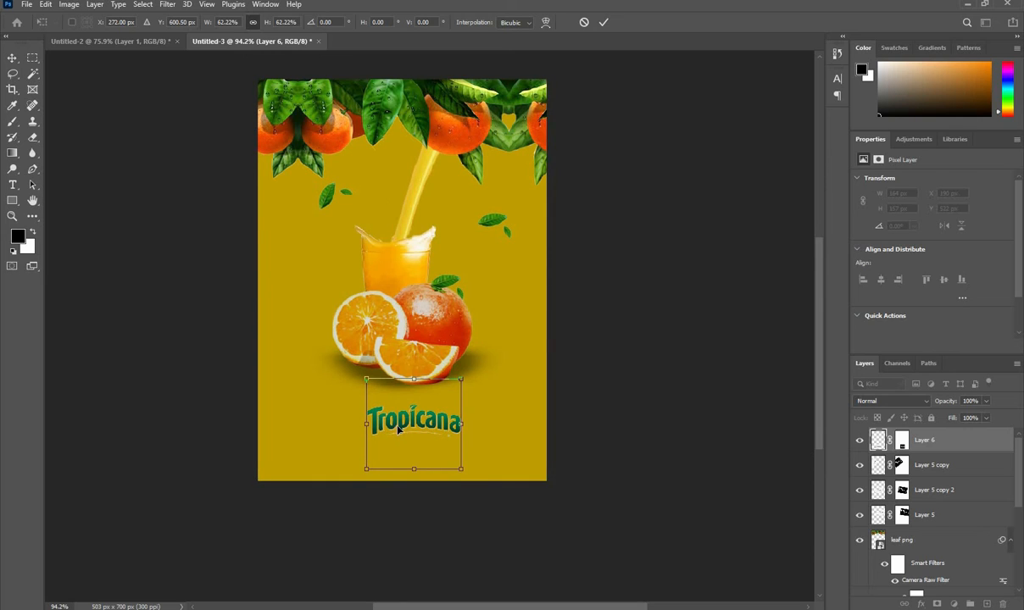
drag(395, 430, 384, 429)
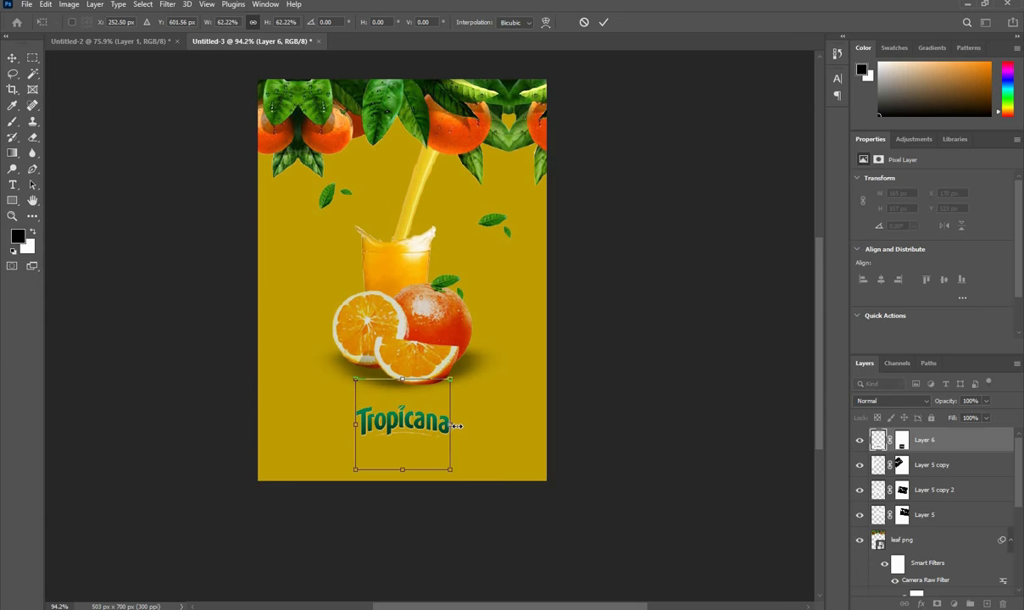
drag(456, 425, 413, 417)
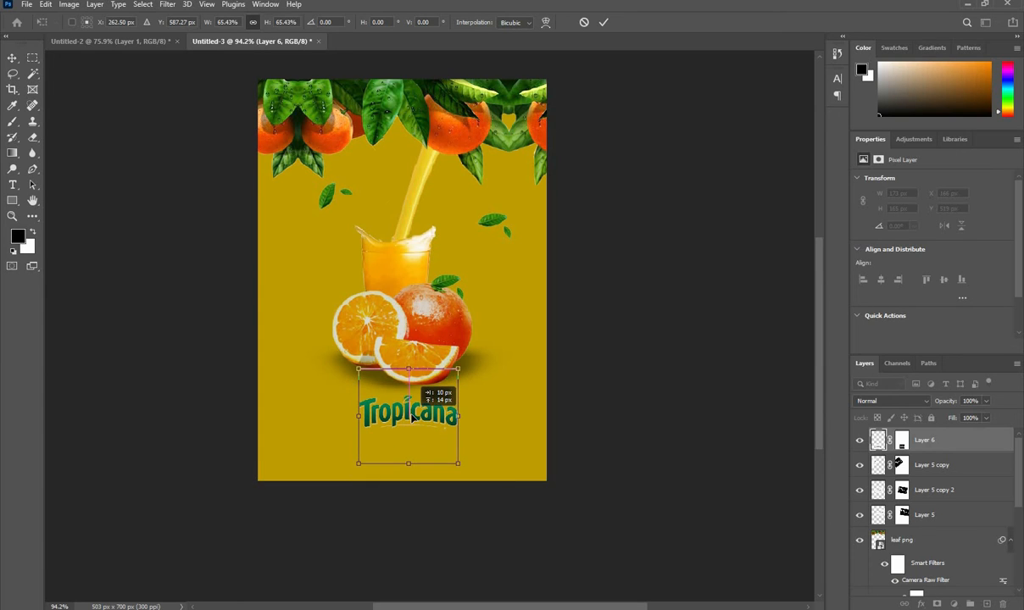
click(603, 22)
Erase the remaining faint vertical lines beside the scaled logo with the size 30 eraser.
scroll(424, 336, down, 2)
scroll(424, 336, up, 3)
scroll(424, 335, down, 3)
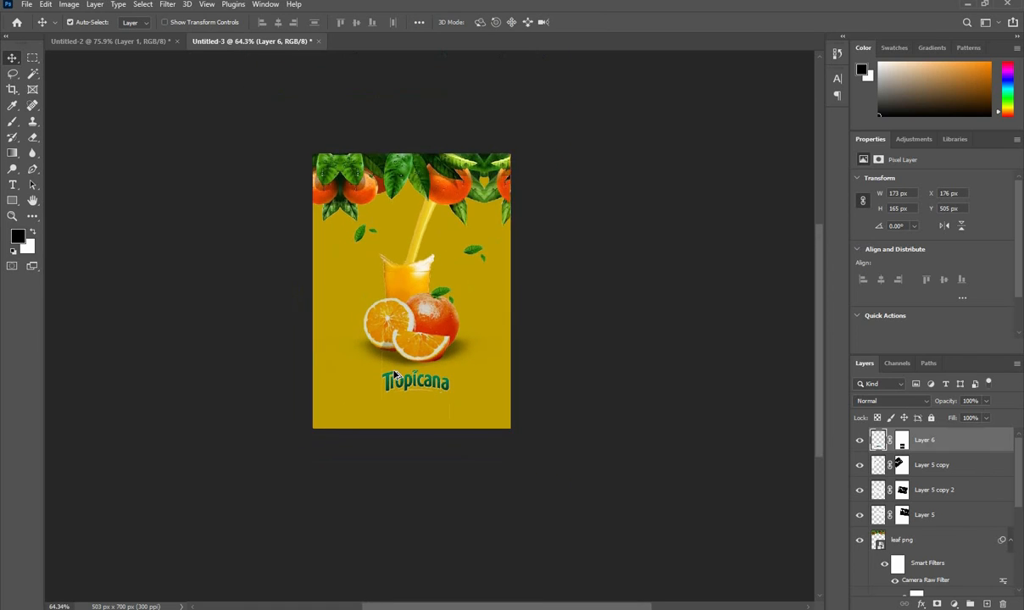
scroll(424, 335, up, 5)
click(33, 137)
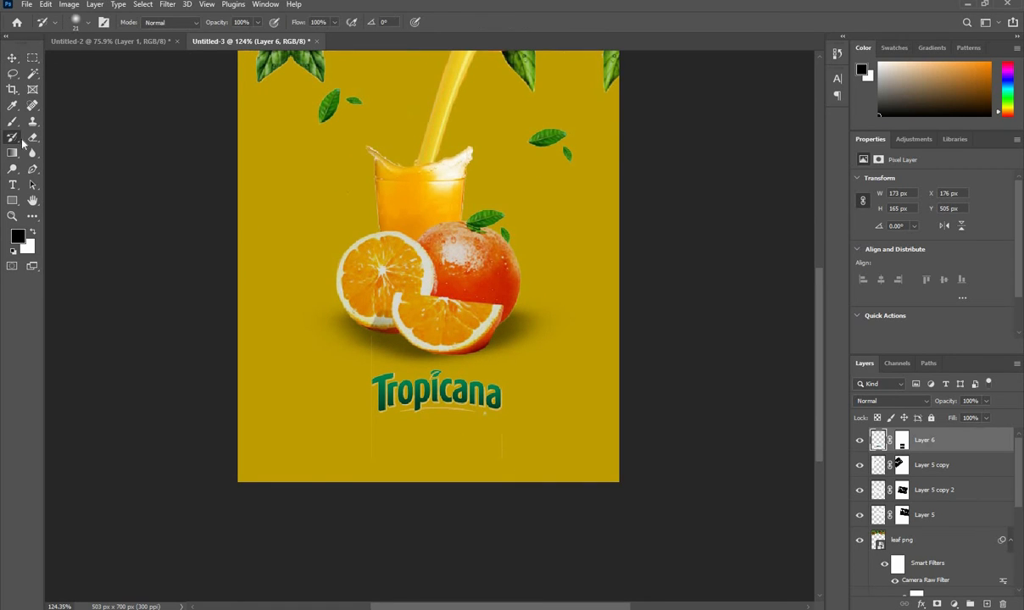
drag(362, 331, 343, 329)
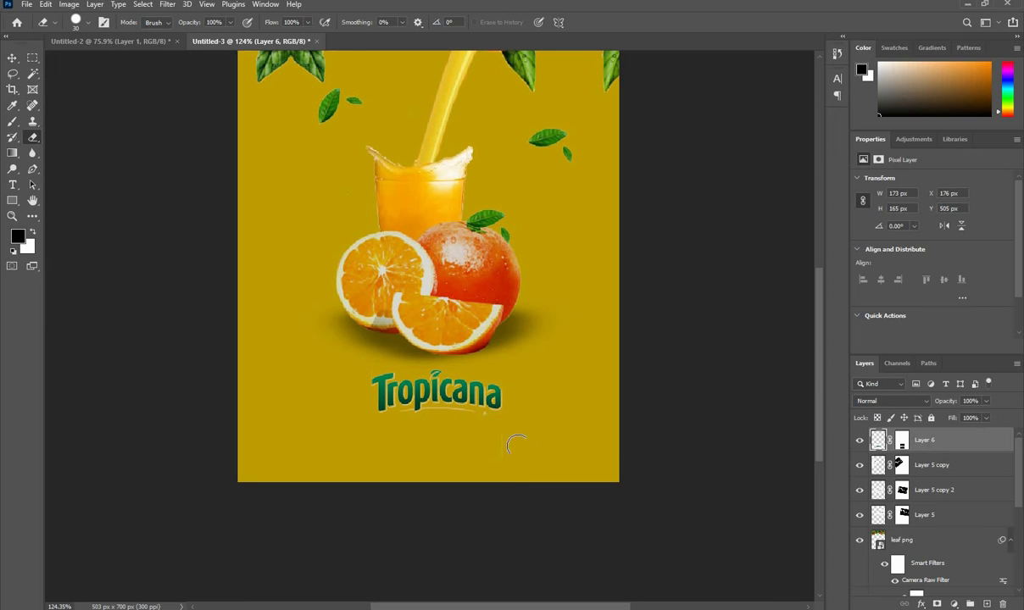
drag(489, 434, 457, 496)
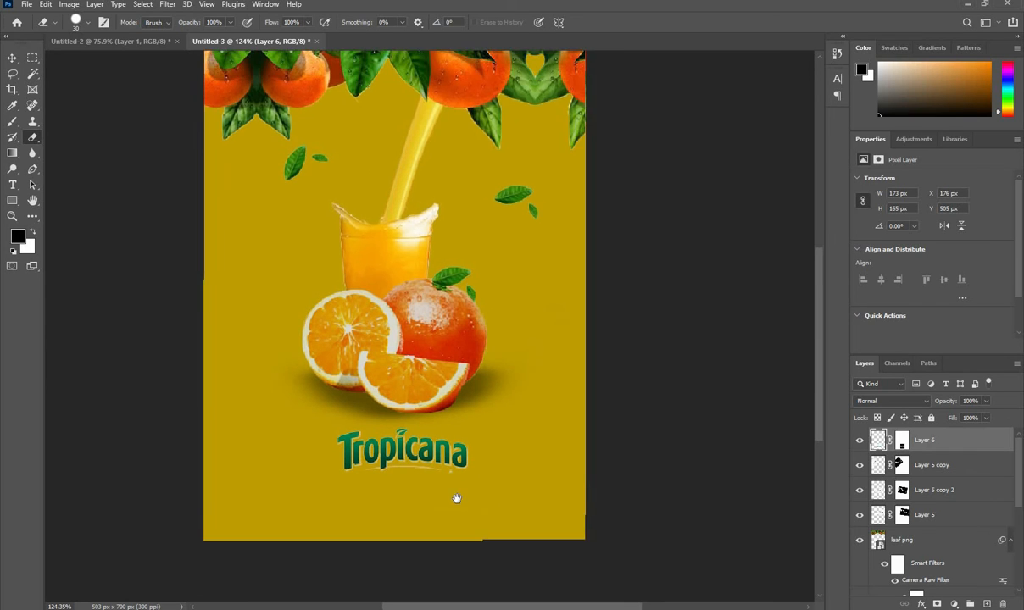
scroll(447, 428, down, 2)
click(12, 58)
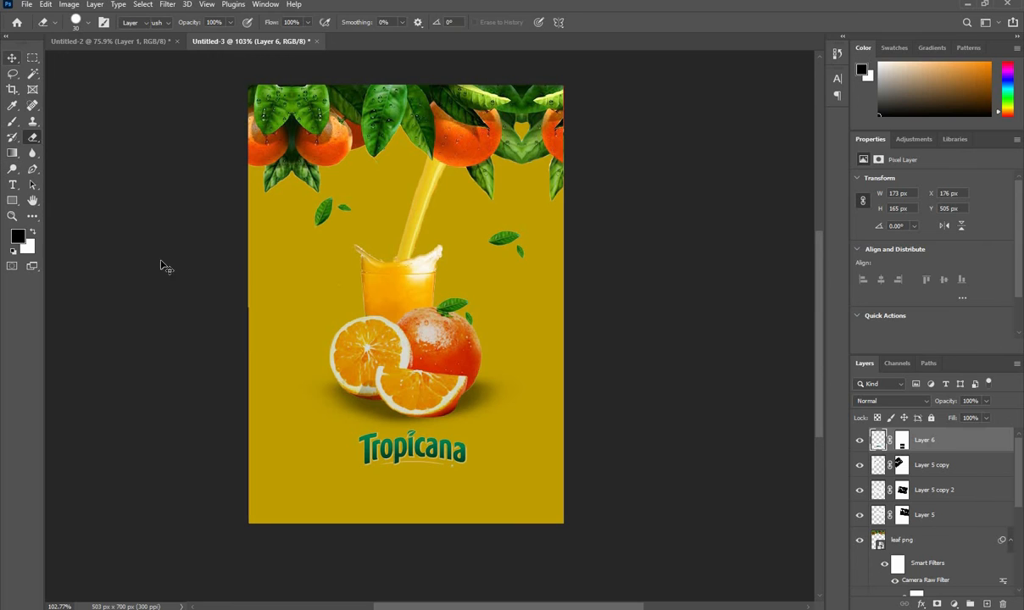
drag(298, 339, 302, 342)
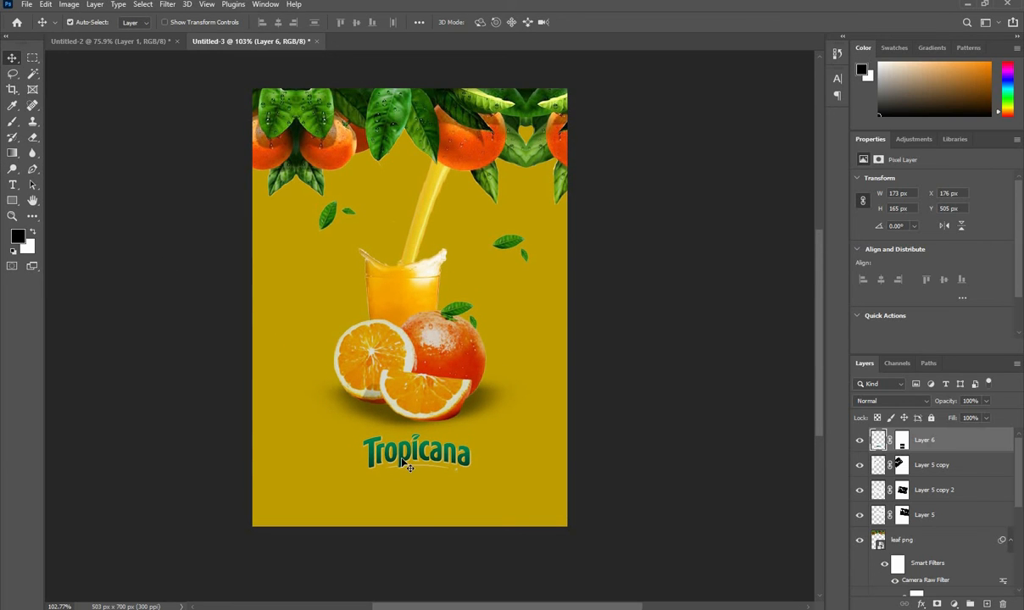
Add a Multiply drop shadow to the logo with opacity 91%, distance 0 px, spread 0% and size 4 px.
click(922, 604)
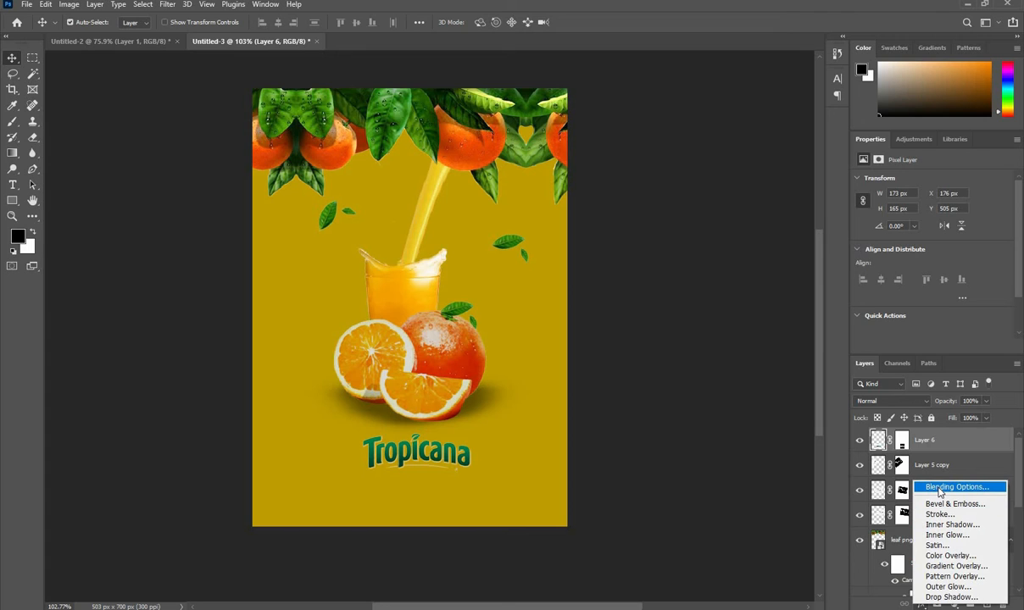
click(942, 597)
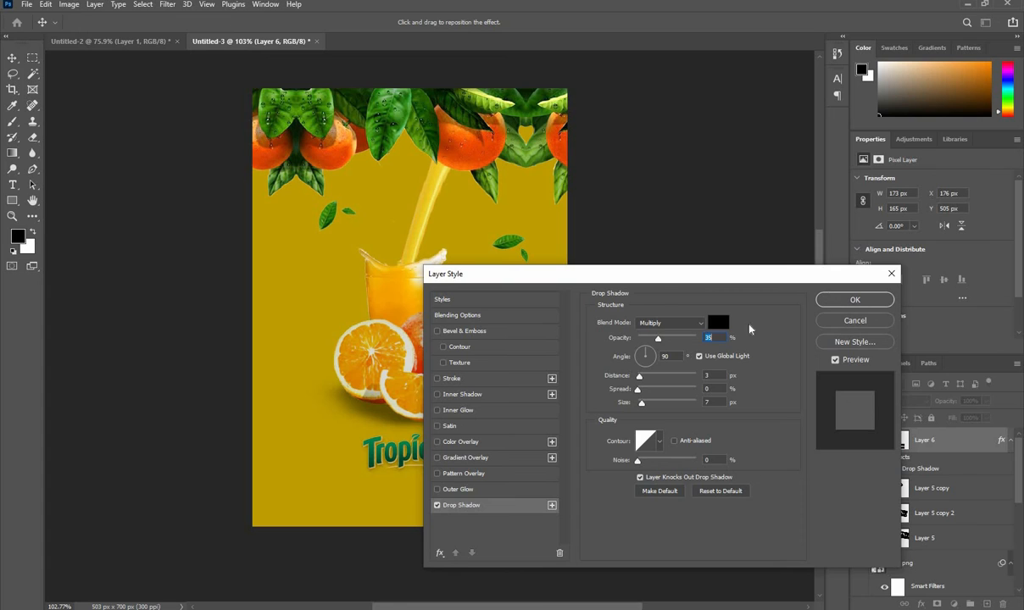
drag(757, 269, 912, 246)
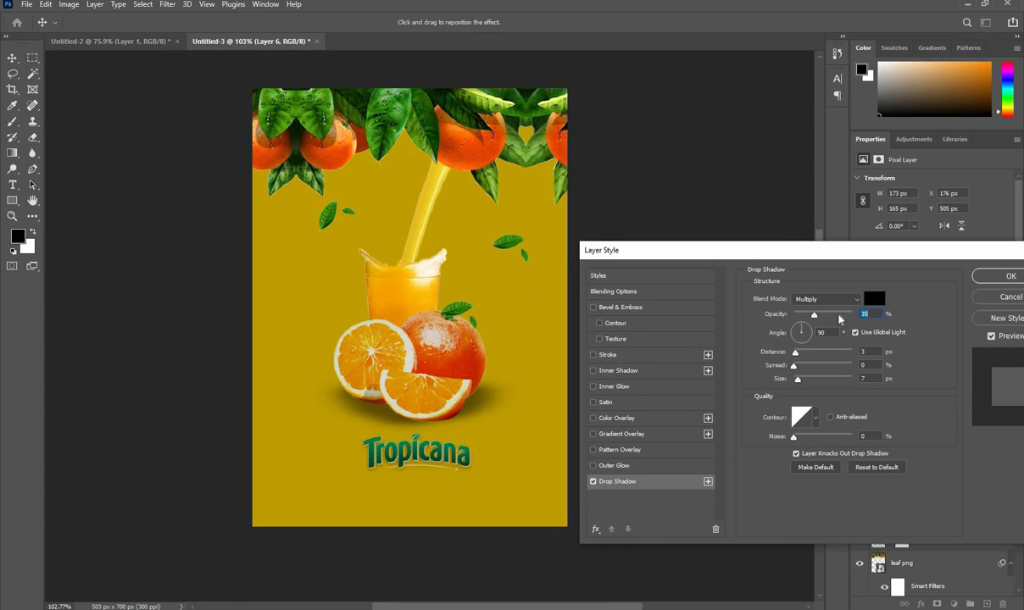
mouse_move(839, 319)
mouse_down()
mouse_move(862, 319)
mouse_move(733, 317)
mouse_move(858, 317)
mouse_up()
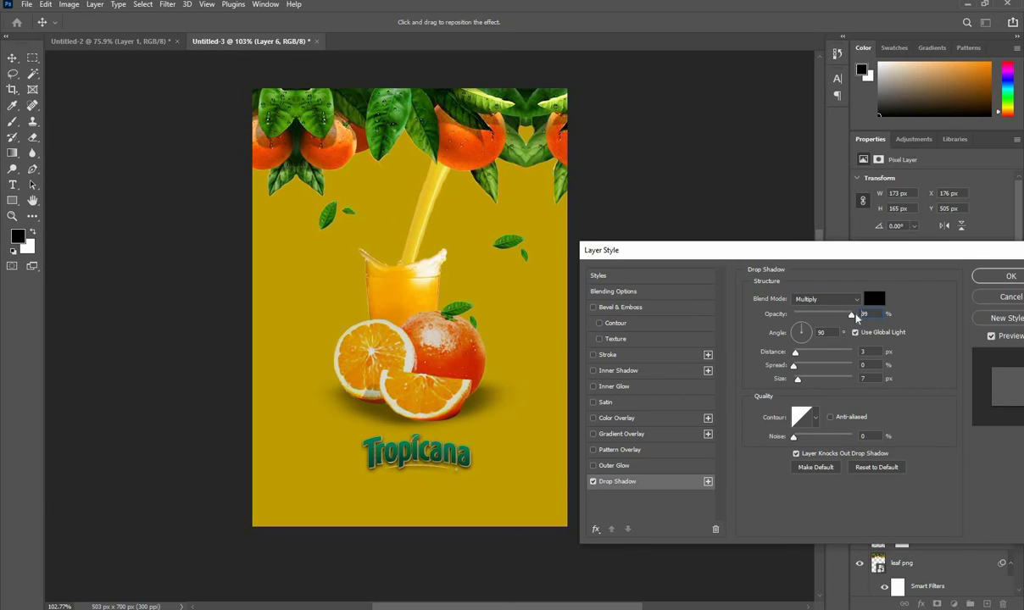
drag(802, 355, 779, 347)
click(793, 367)
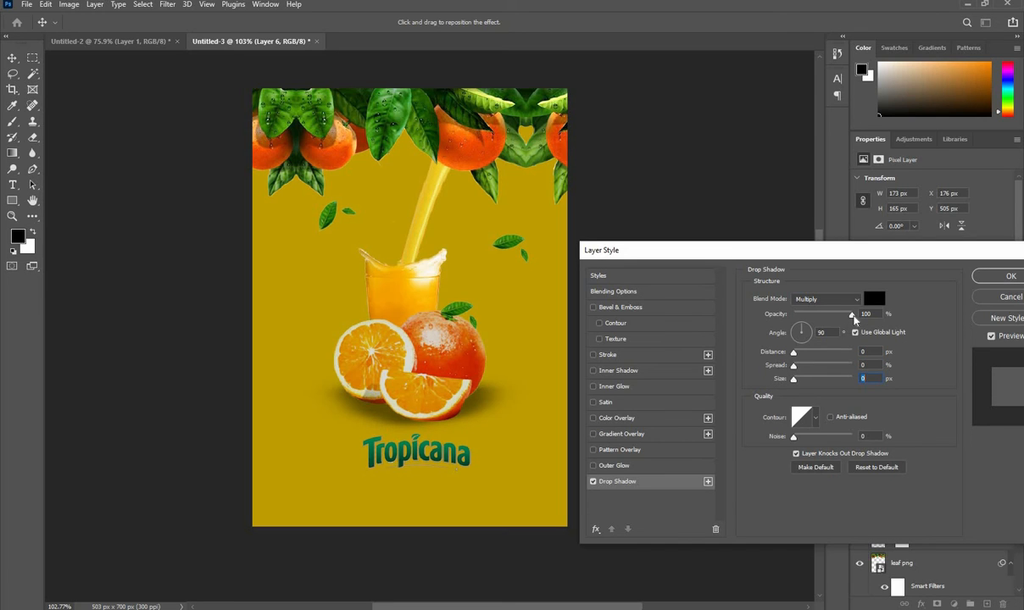
drag(851, 319, 846, 316)
drag(794, 378, 796, 378)
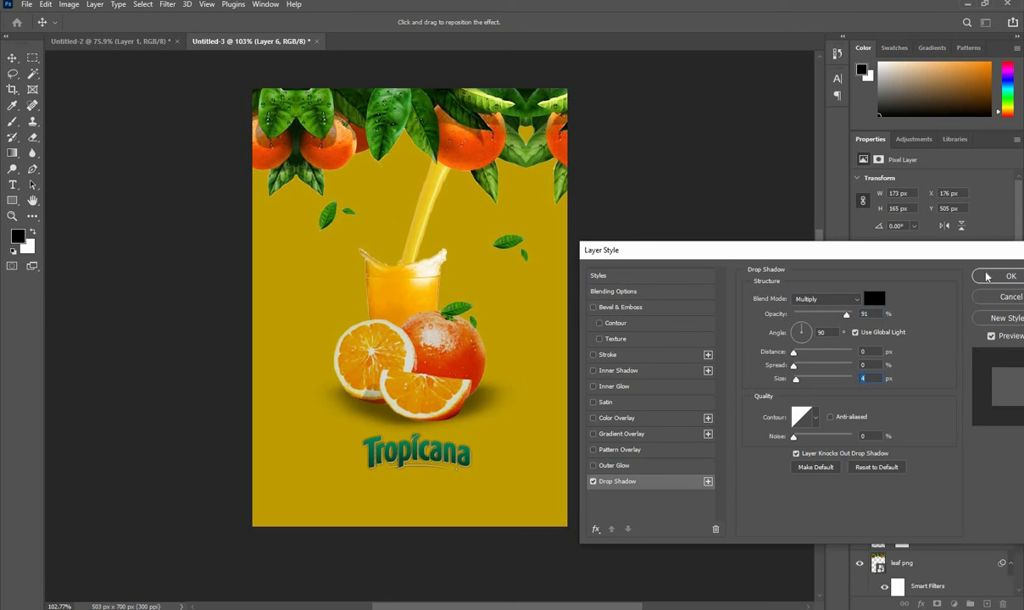
click(1010, 276)
scroll(409, 513, up, 2)
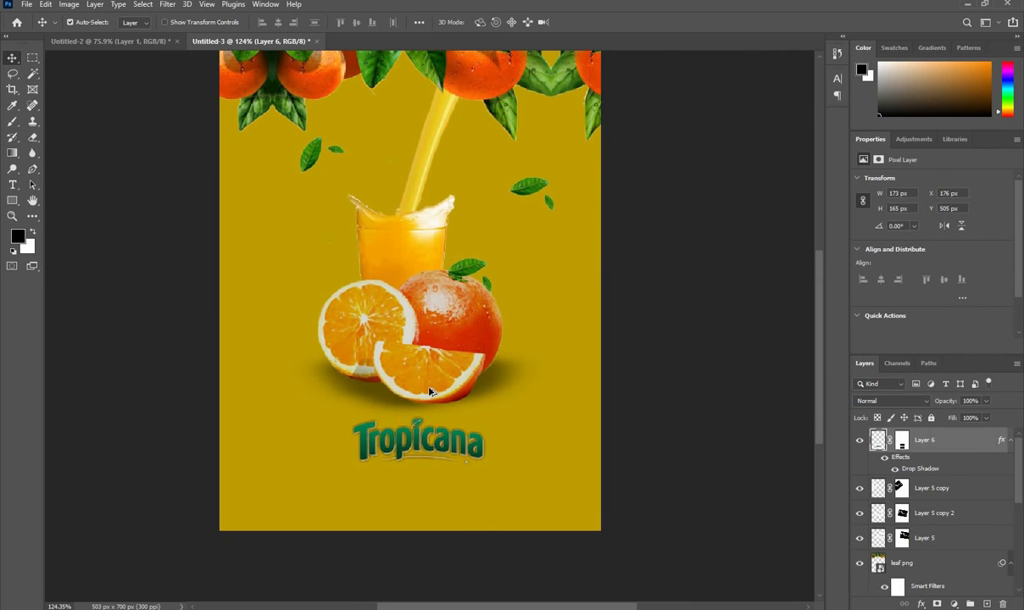
scroll(429, 390, down, 3)
drag(460, 297, 458, 339)
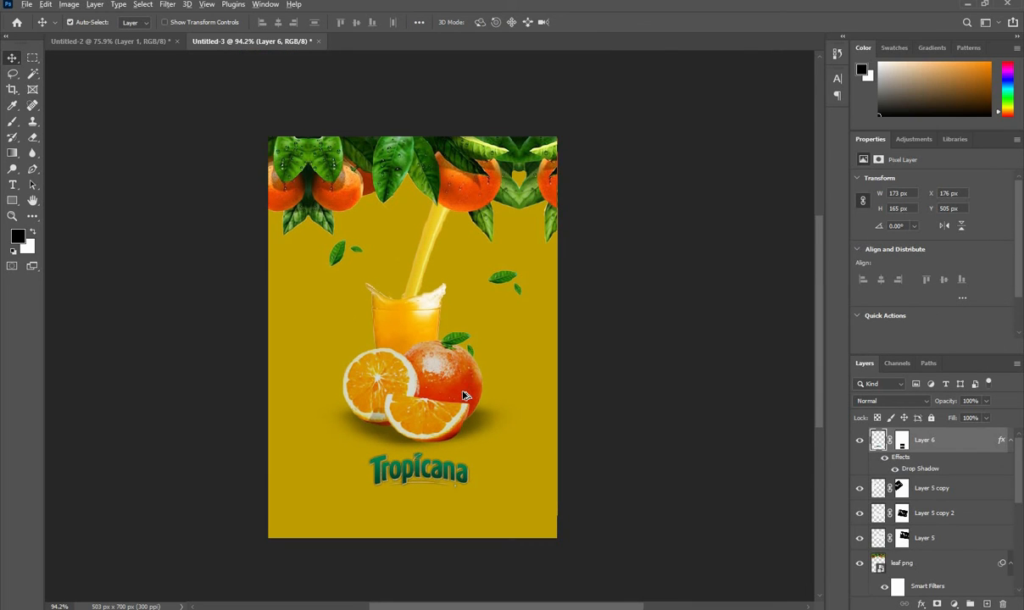
scroll(463, 388, up, 1)
drag(466, 383, 468, 390)
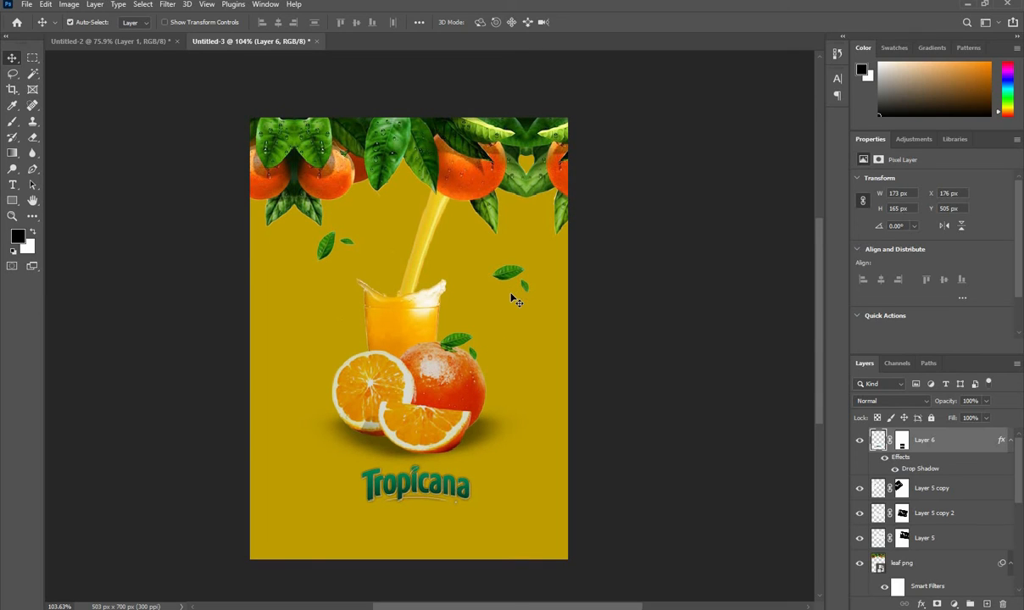
drag(439, 329, 454, 319)
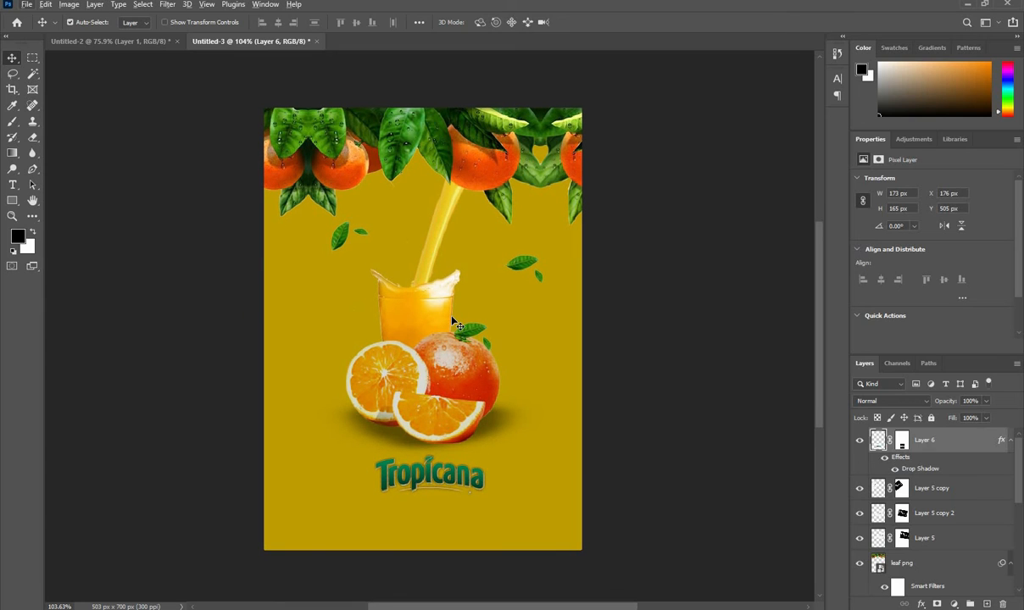
Bring the Tropicana juice carton from Untitled-2 into the poster's bottom-left corner, directly above the background rectangle layer.
click(536, 352)
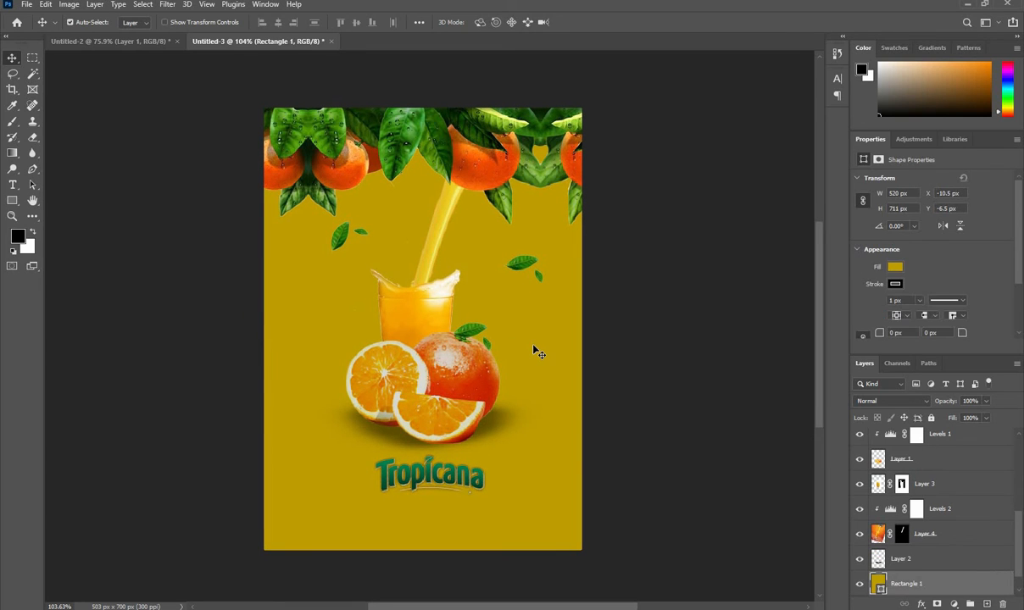
click(140, 41)
drag(479, 421, 315, 480)
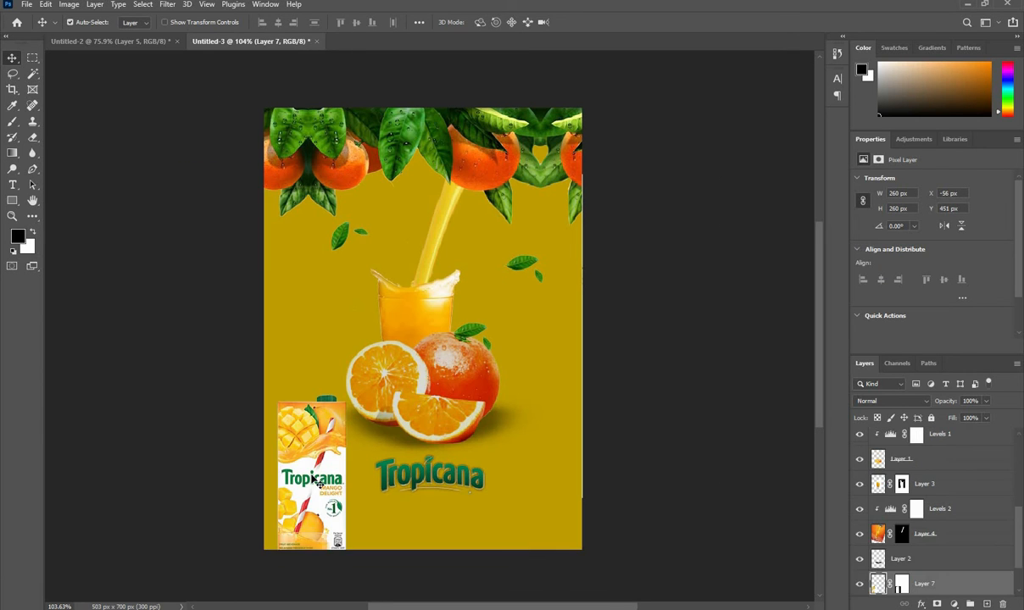
Scale the juice carton down to 31.84% and place it inside the poster's bottom-left corner.
key(ctrl+t)
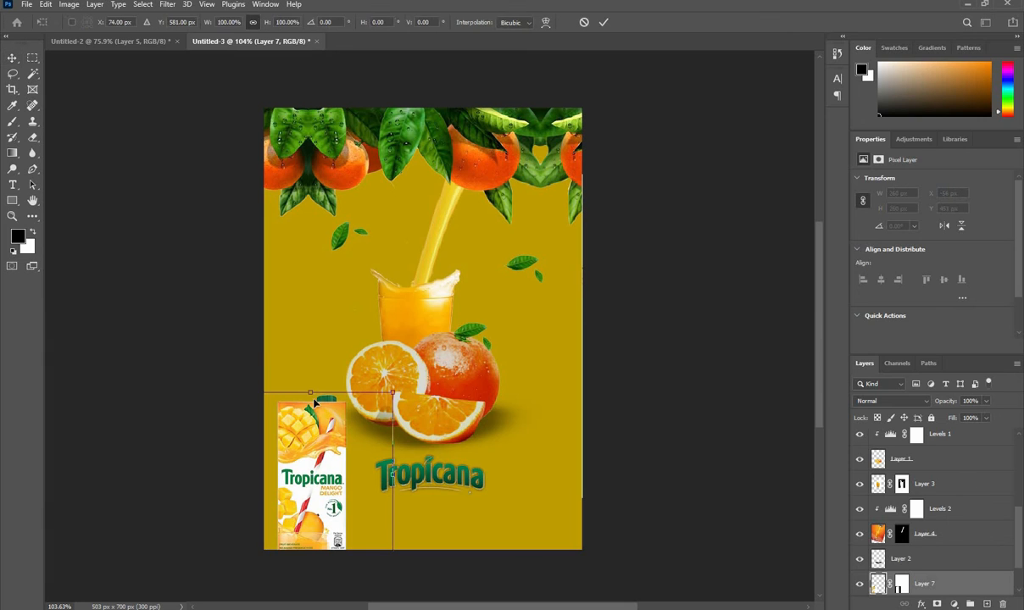
drag(311, 410, 309, 465)
drag(303, 527, 299, 510)
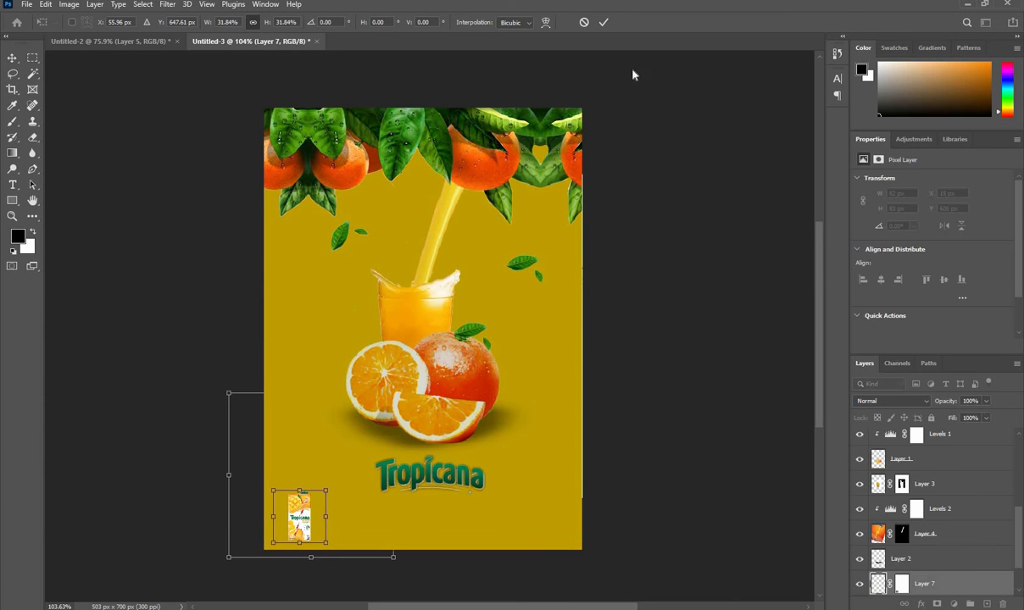
click(604, 23)
Erase the faint horizontal lines left around the scaled juice carton with the Eraser.
scroll(339, 512, down, 1)
scroll(338, 510, up, 3)
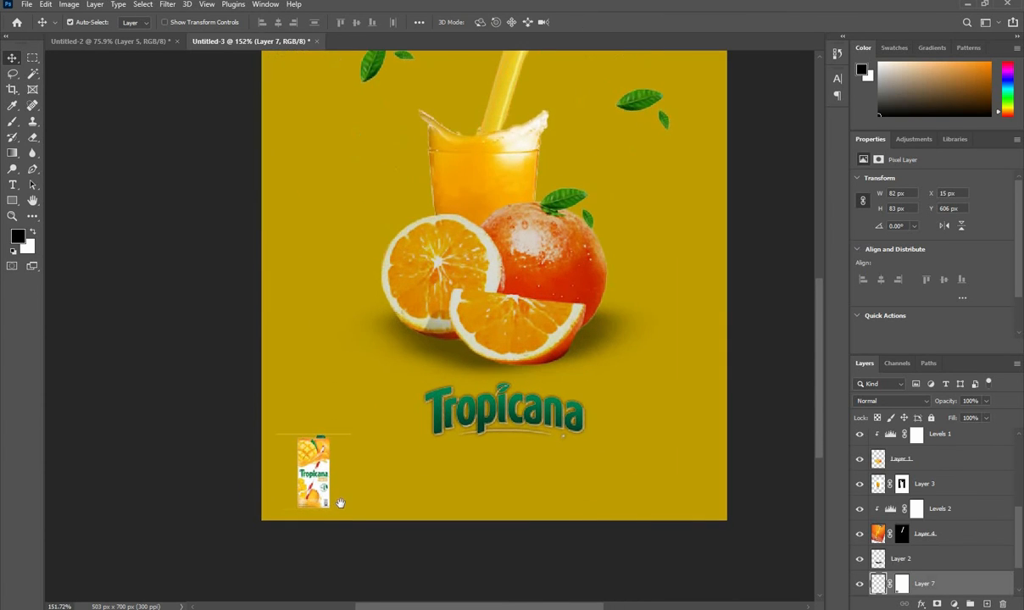
scroll(340, 504, down, 1)
click(32, 138)
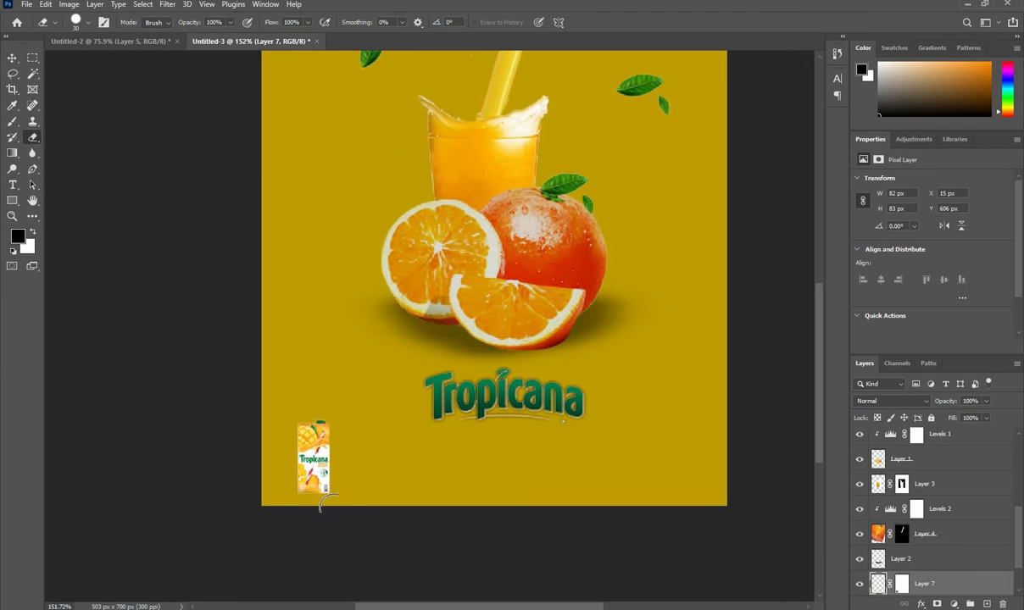
Move the juice carton closer to the poster's left edge, to X 2 px, Y 606 px.
click(10, 60)
scroll(247, 414, down, 2)
click(312, 469)
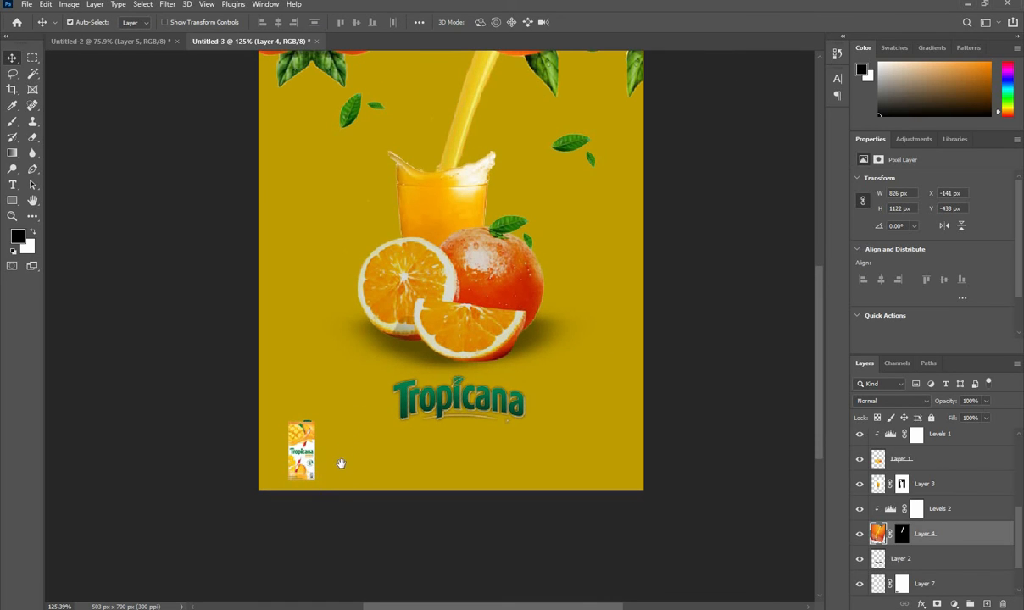
drag(341, 464, 270, 506)
scroll(338, 440, down, 1)
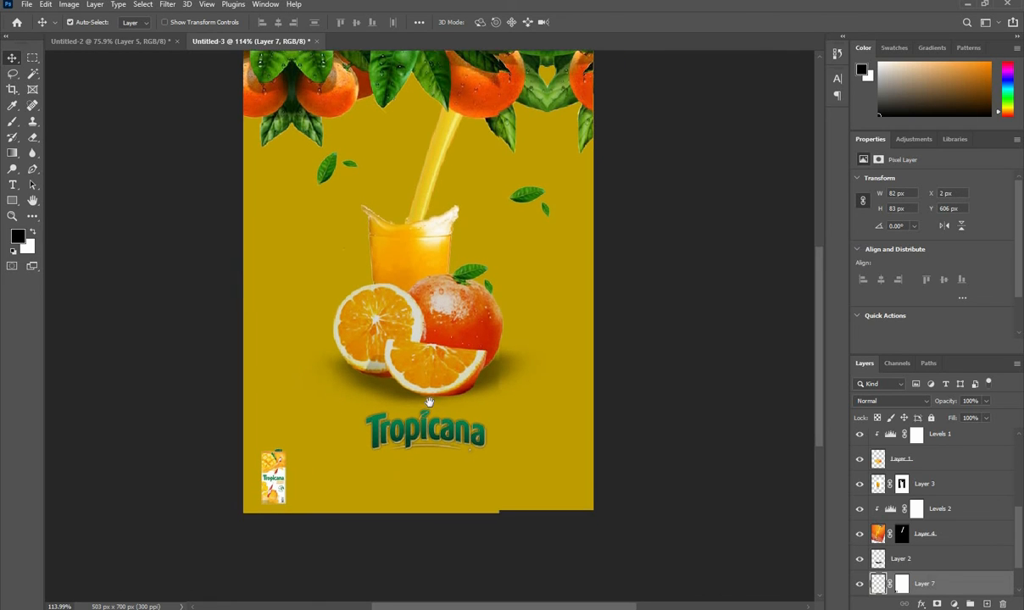
scroll(429, 402, up, 2)
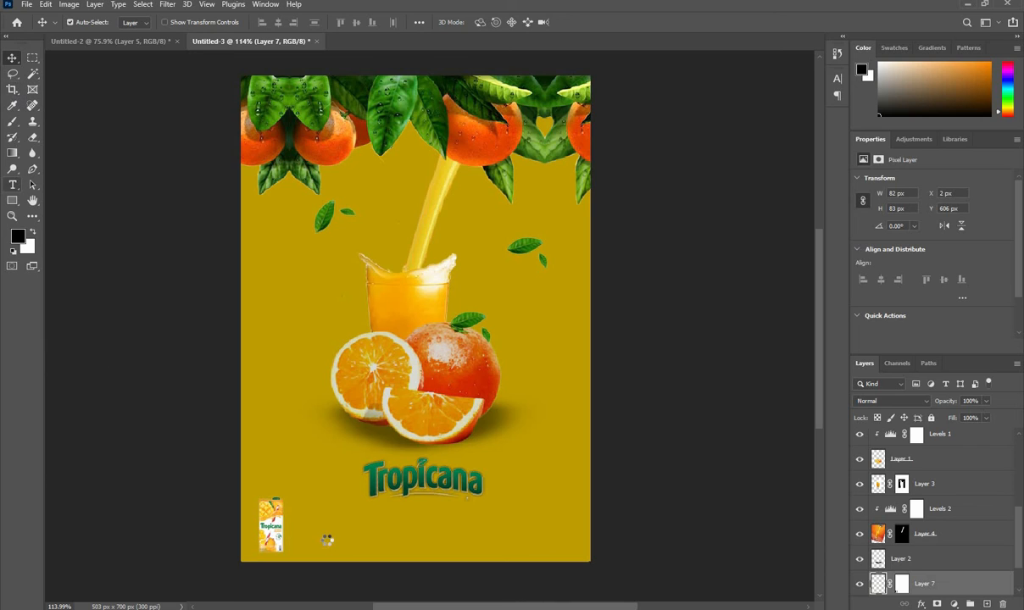
Add the slogan "Each Drop Comes Form The Fruit." as horizontal text beside the juice carton.
key(t)
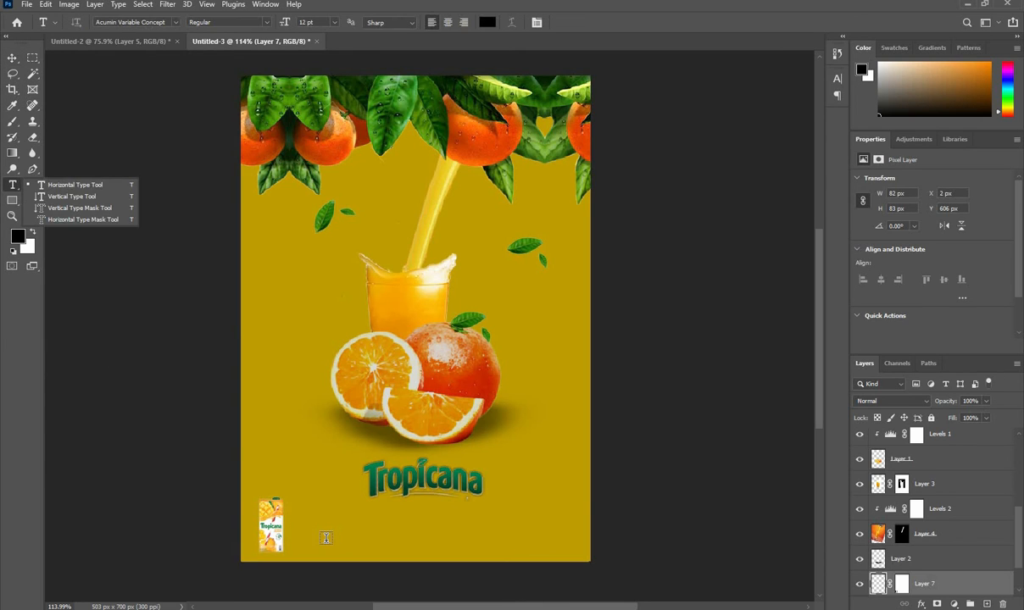
click(325, 539)
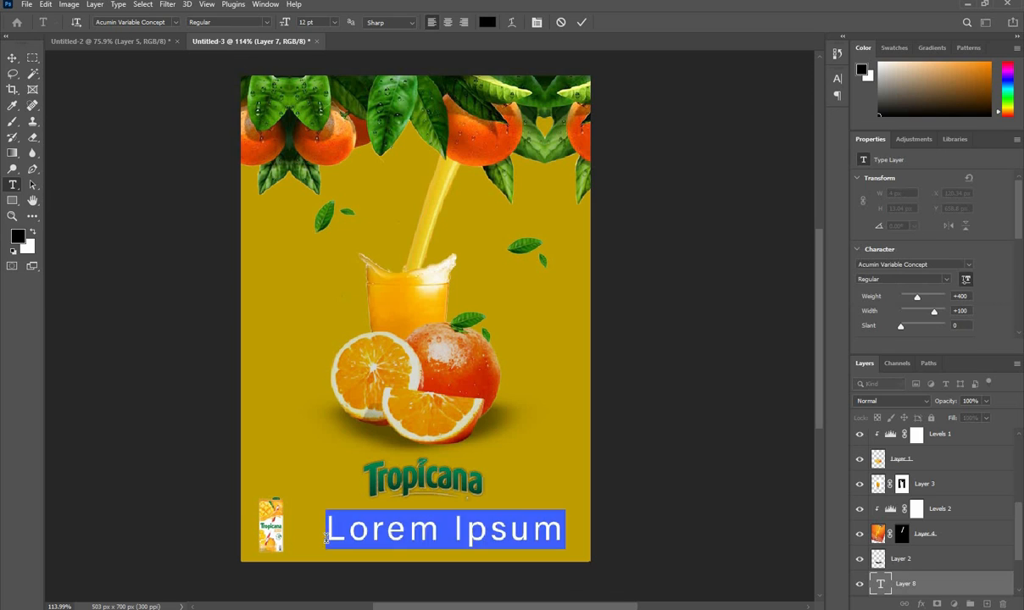
text(Each)
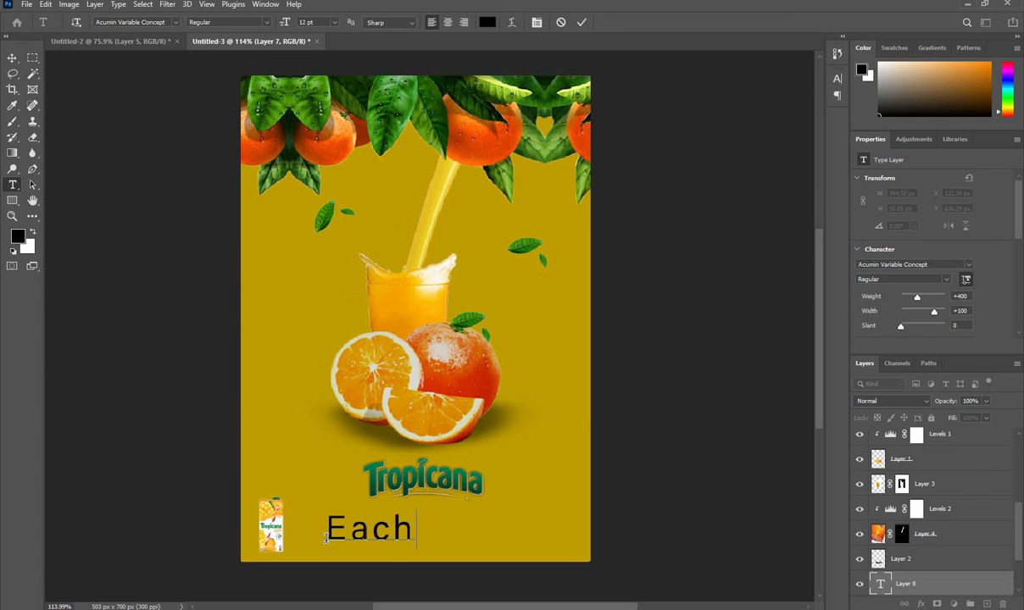
text( Drop Cor)
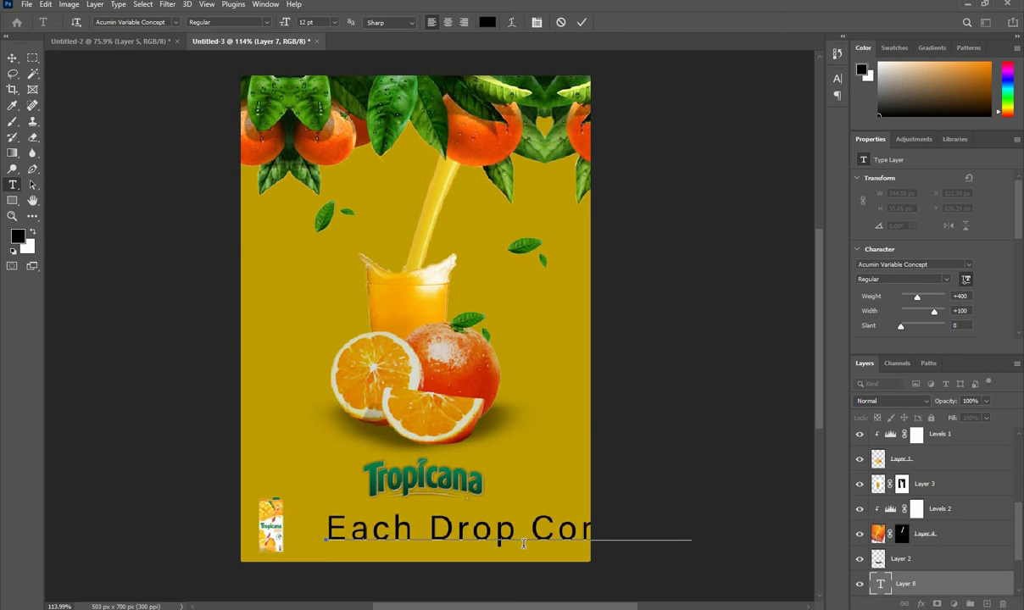
text(Its g)
click(11, 57)
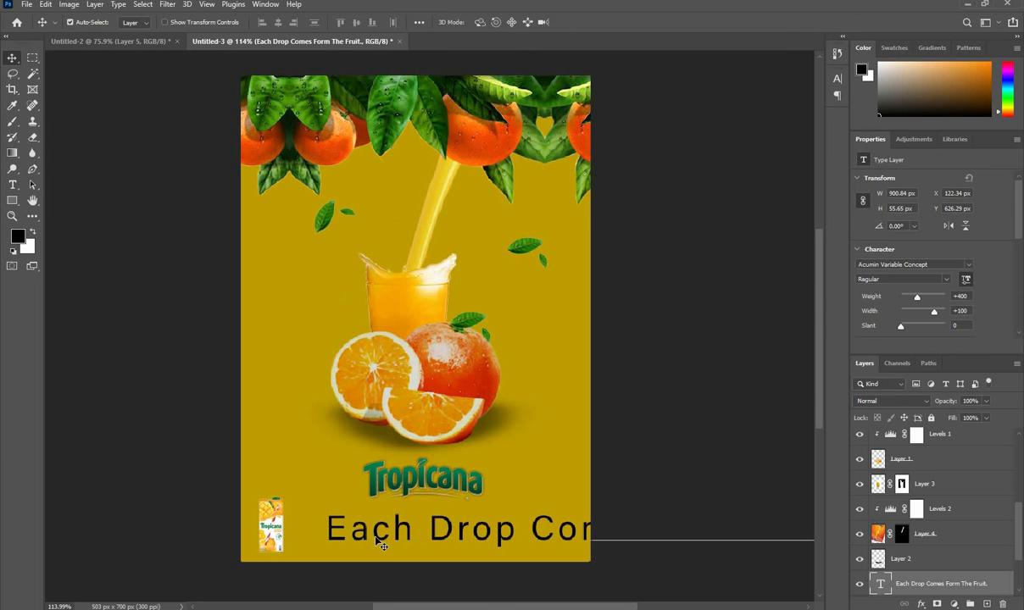
Scale the slogan to about 404 px wide and place it on one line beside the carton, at about X 72 px.
key(ctrl+t)
drag(327, 511, 352, 532)
drag(495, 537, 534, 530)
drag(415, 533, 439, 532)
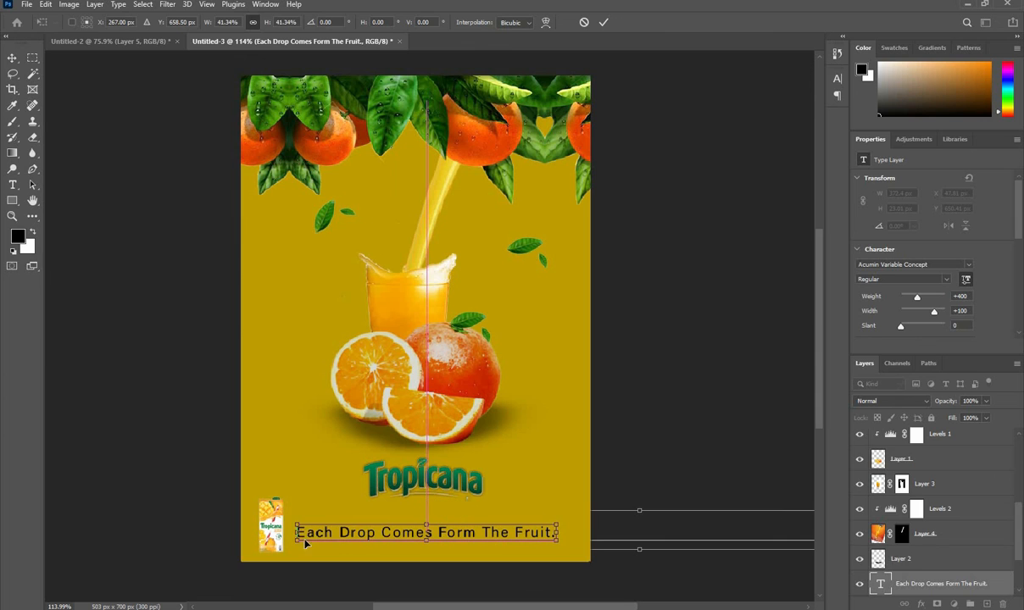
drag(299, 537, 289, 534)
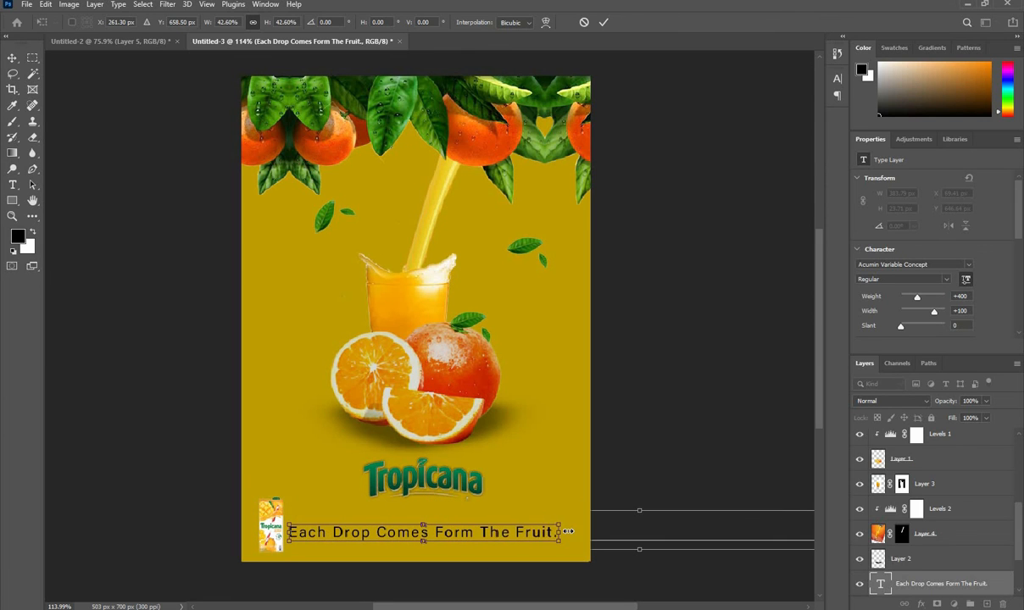
drag(560, 533, 574, 532)
click(603, 22)
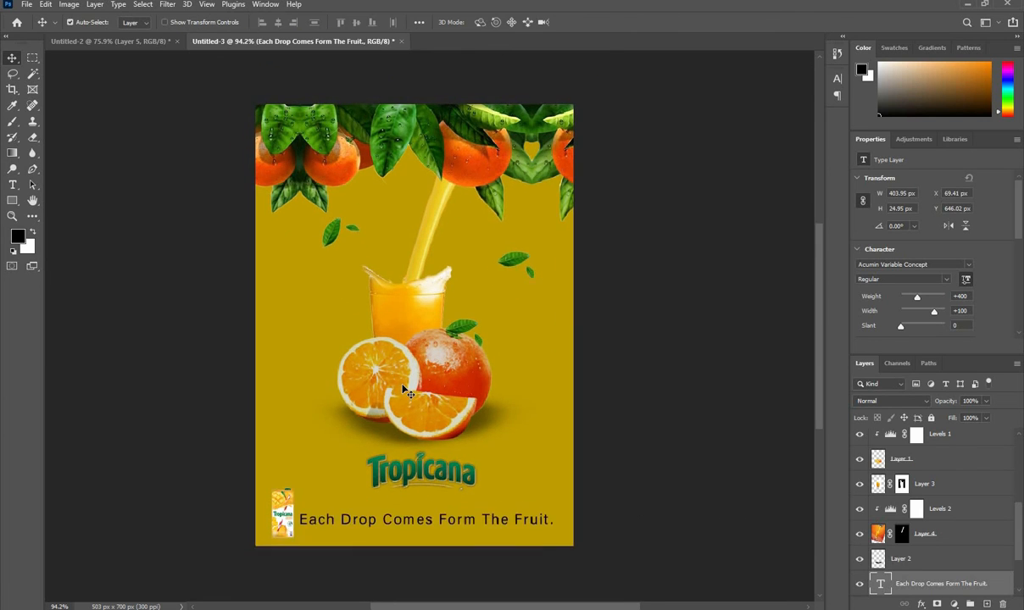
drag(440, 547, 444, 546)
Set the slogan's font to Bahnschrift Bold.
click(265, 4)
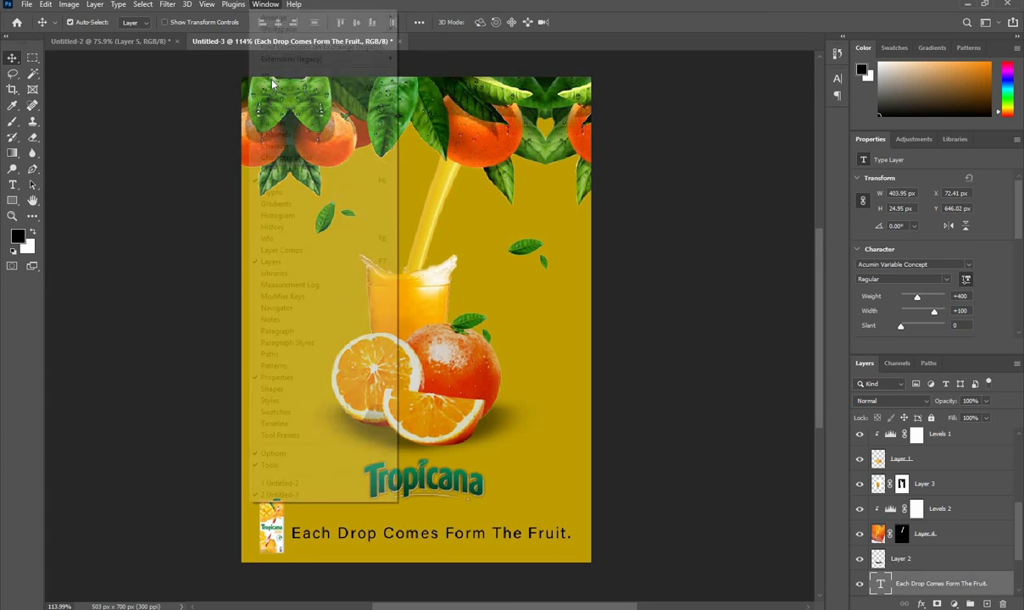
click(277, 145)
click(721, 95)
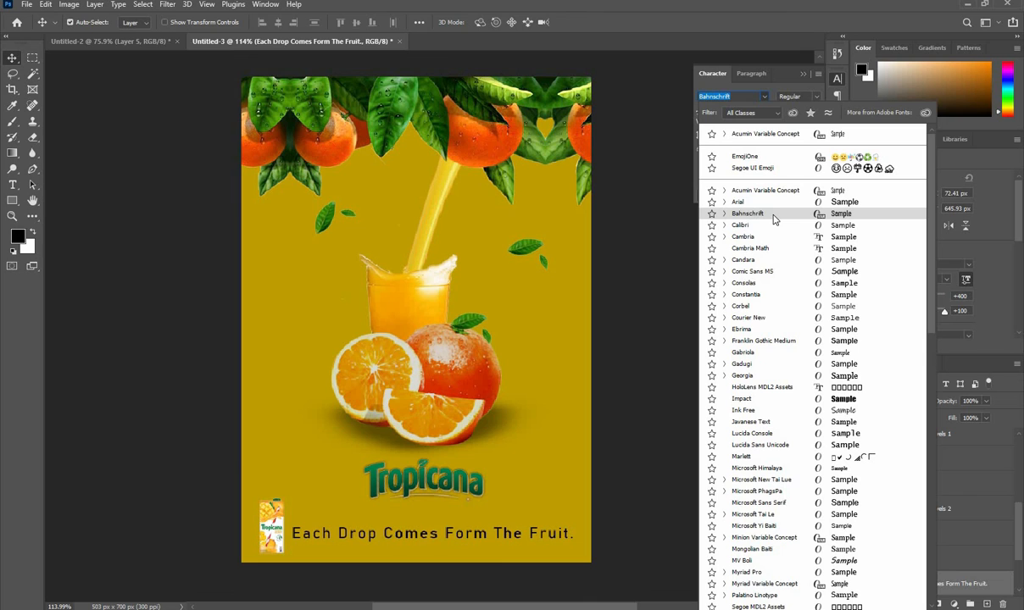
click(773, 214)
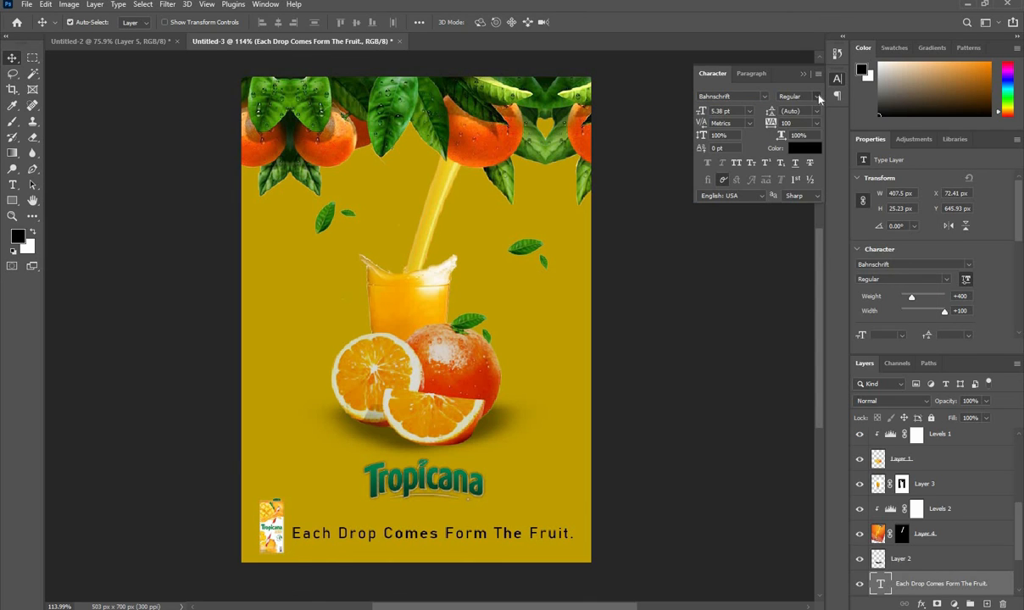
click(793, 96)
click(808, 242)
click(742, 338)
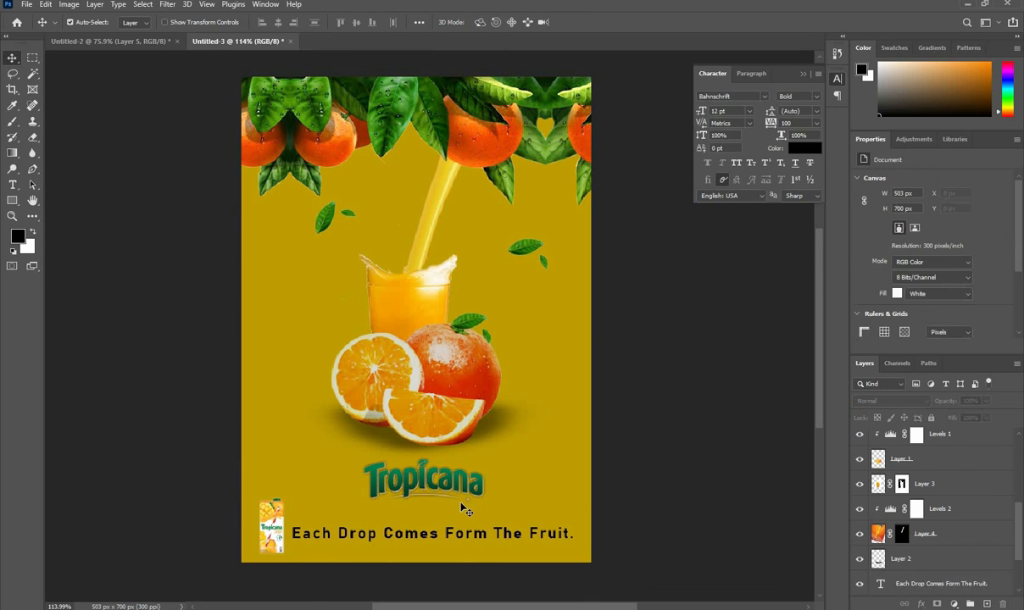
Try to change the slogan's text colour to dark orange.
click(805, 148)
drag(736, 218, 741, 266)
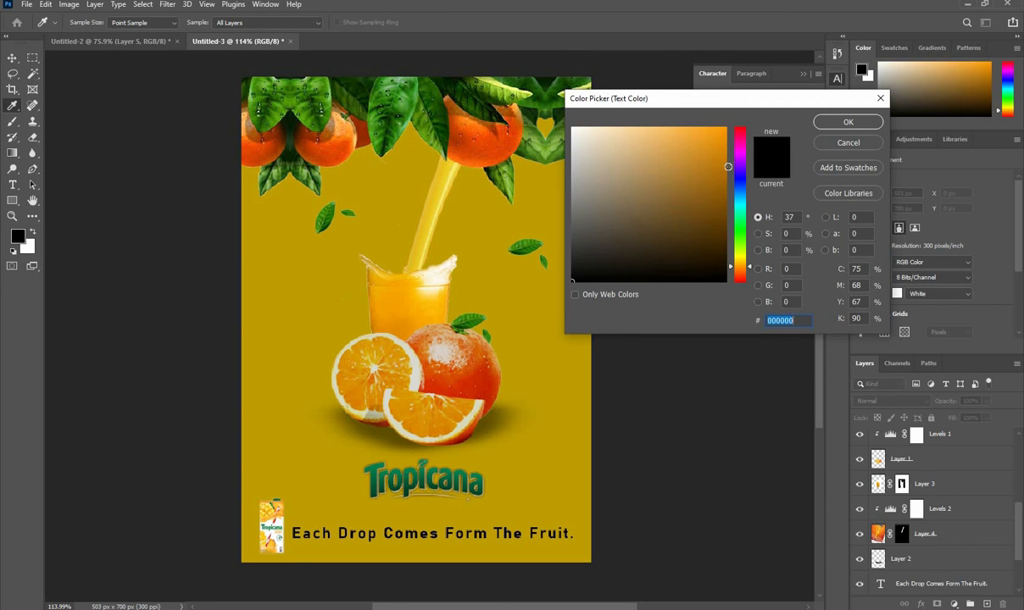
drag(725, 165, 732, 167)
click(828, 124)
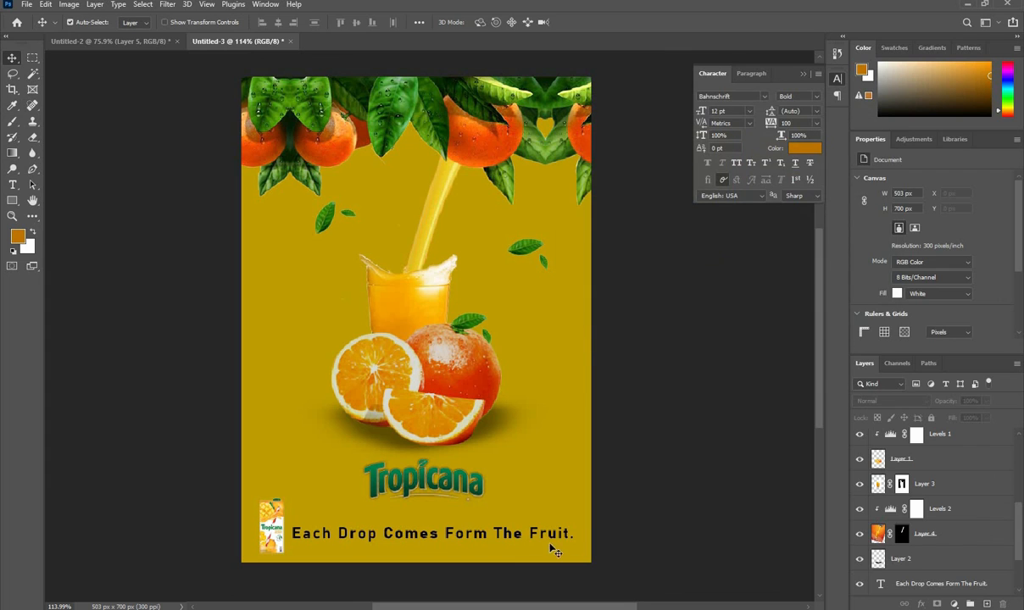
Select the slogan's text layer and set its text colour to white.
click(547, 537)
click(809, 150)
drag(739, 234, 739, 264)
click(727, 179)
drag(726, 179, 560, 110)
click(829, 123)
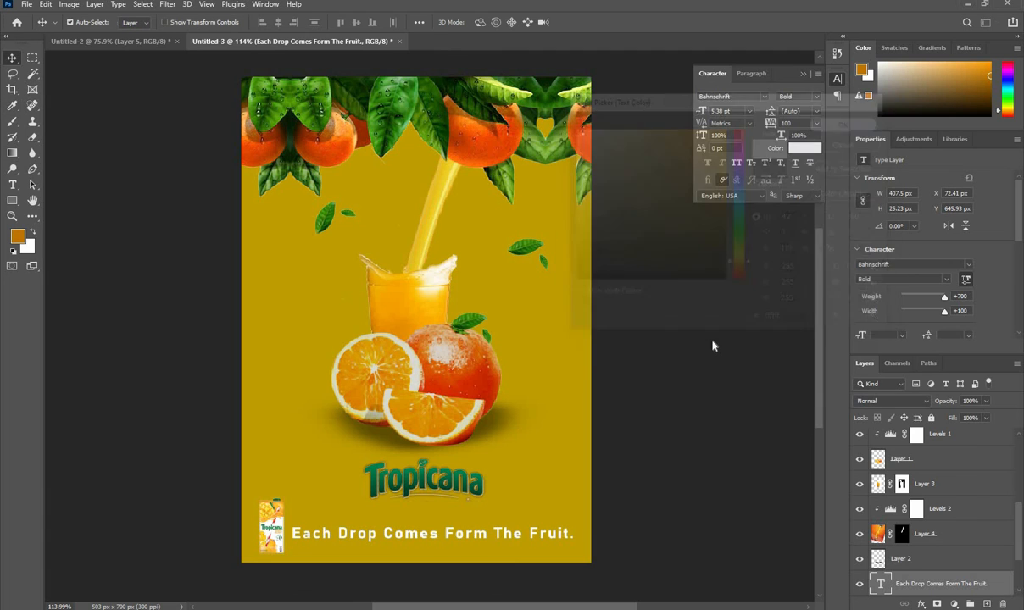
click(713, 348)
scroll(412, 314, down, 2)
scroll(412, 312, up, 1)
drag(412, 312, 415, 321)
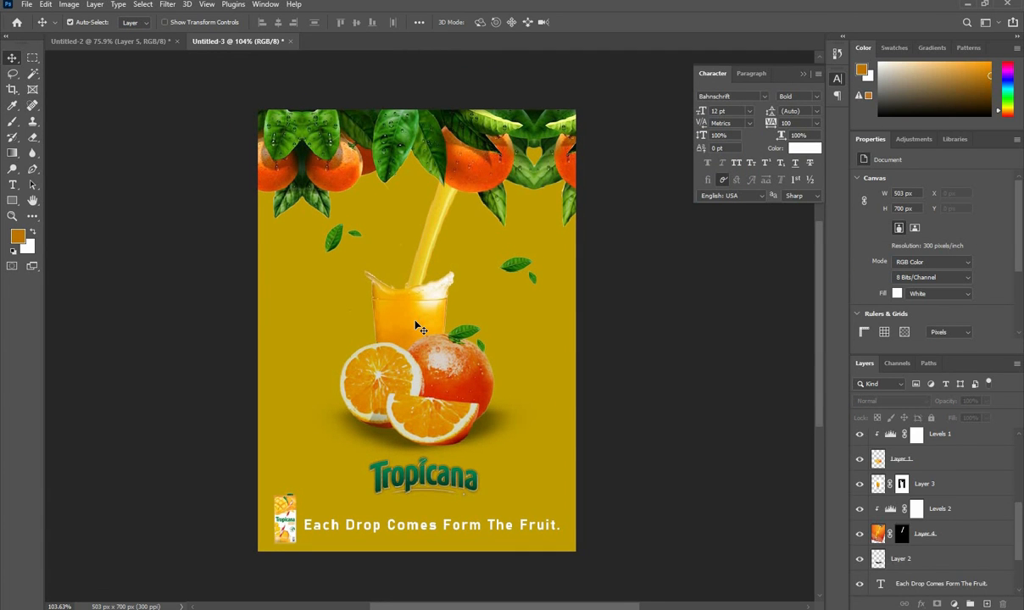
Move the Tropicana logo slightly down to X 175 px, Y 513 px and hide the character settings.
click(427, 482)
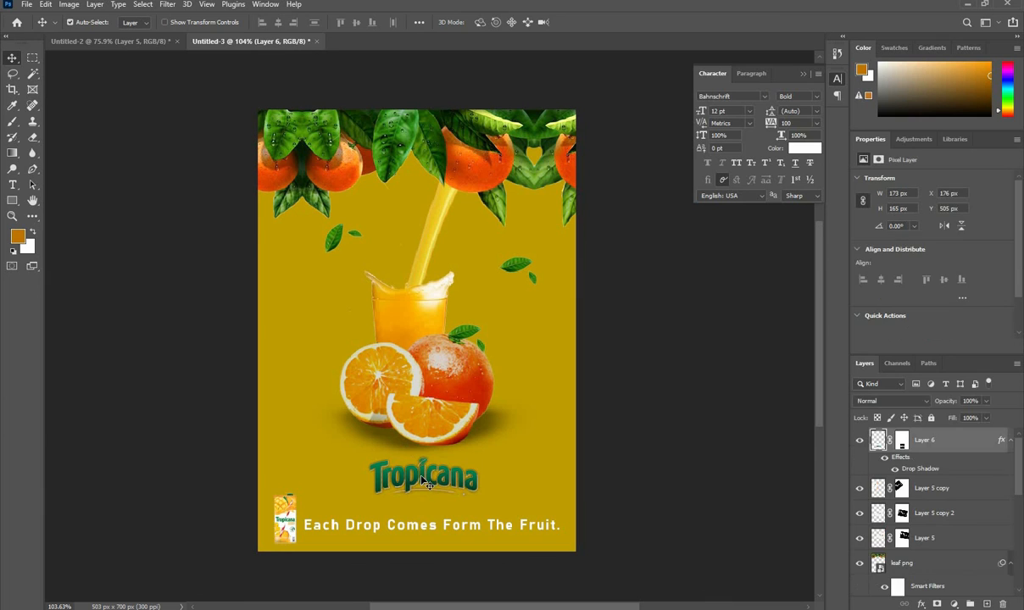
drag(426, 482, 426, 488)
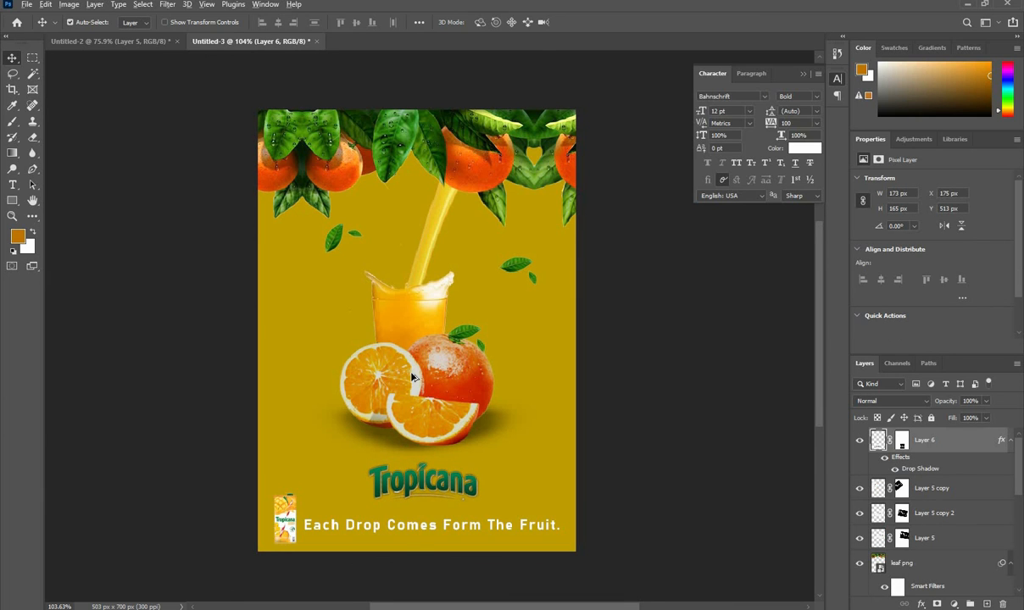
scroll(412, 374, up, 1)
scroll(412, 373, down, 1)
click(807, 329)
click(804, 75)
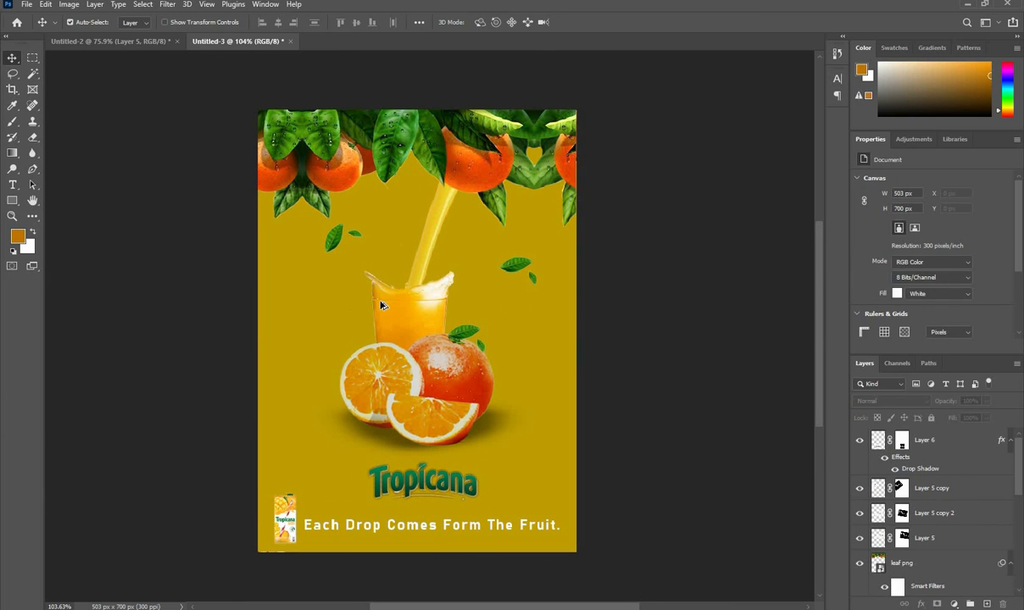
Add a Levels adjustment clipped to the juice carton, with midtones 0.65 and output white level 222.
click(272, 497)
click(953, 603)
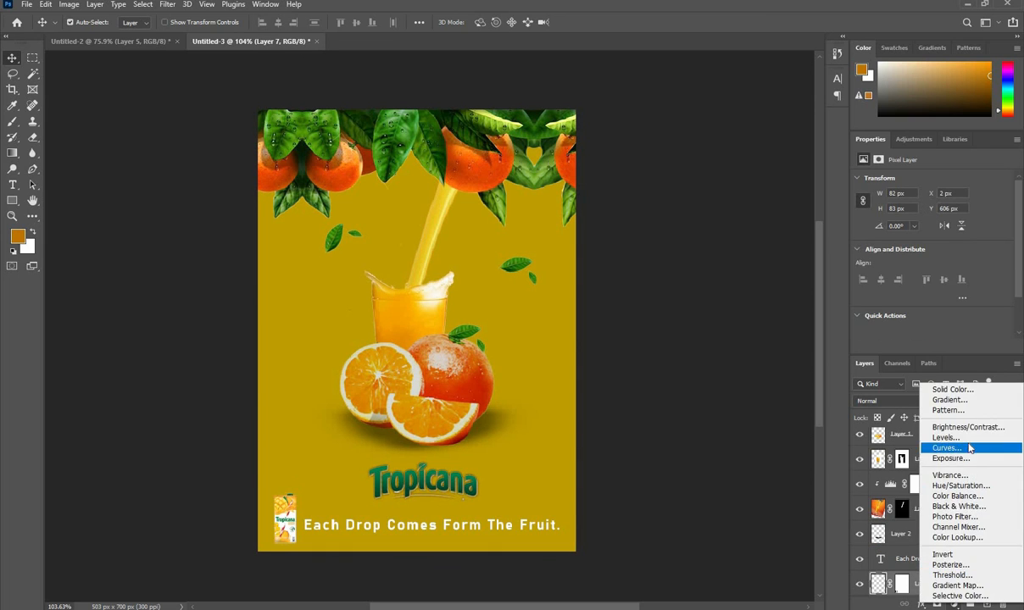
click(947, 438)
drag(1007, 297, 988, 304)
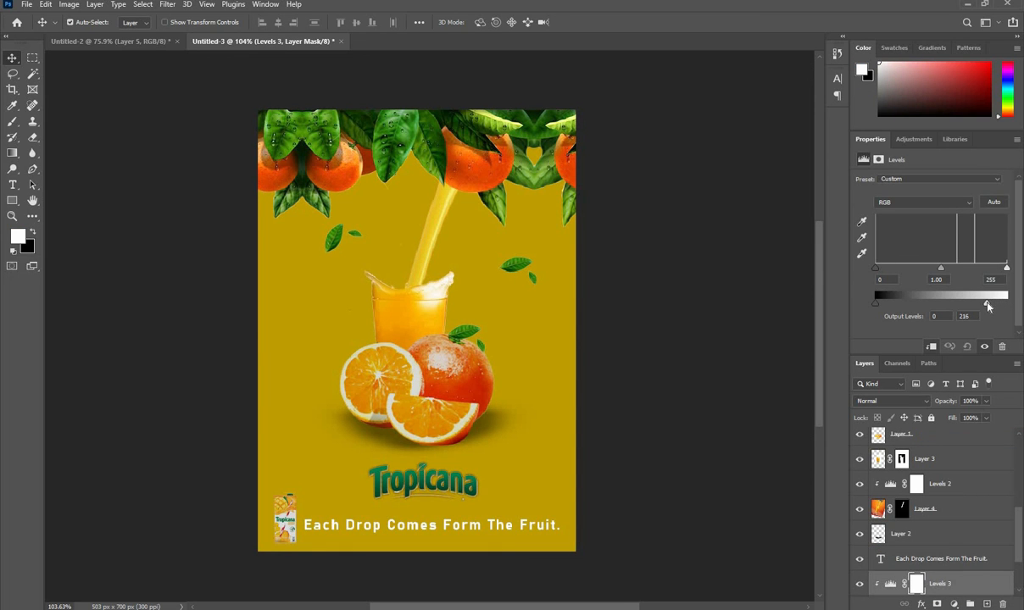
drag(940, 268, 959, 270)
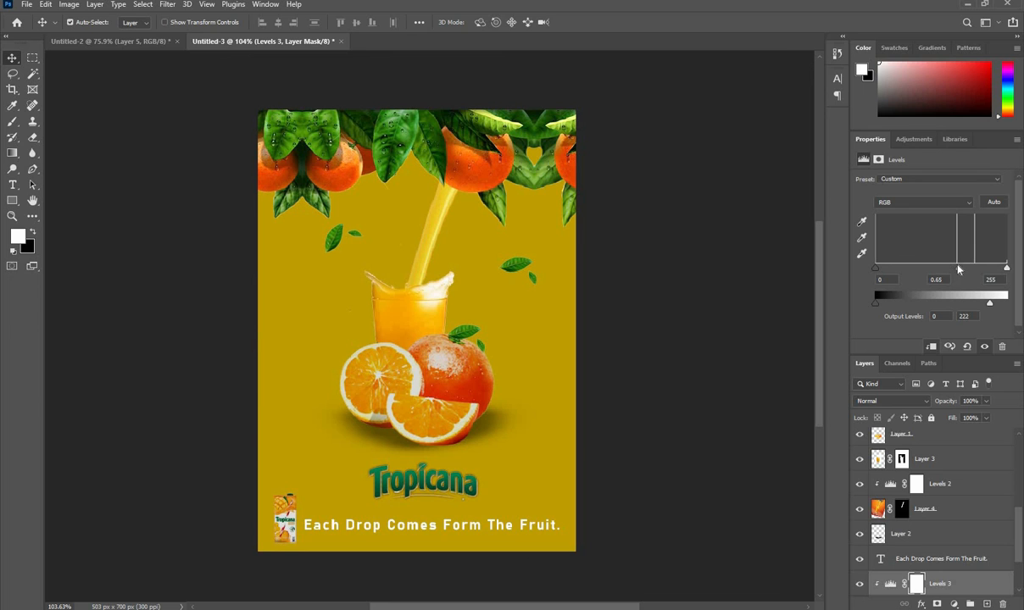
Select the background rectangle layer and rasterize it for brush painting.
click(353, 274)
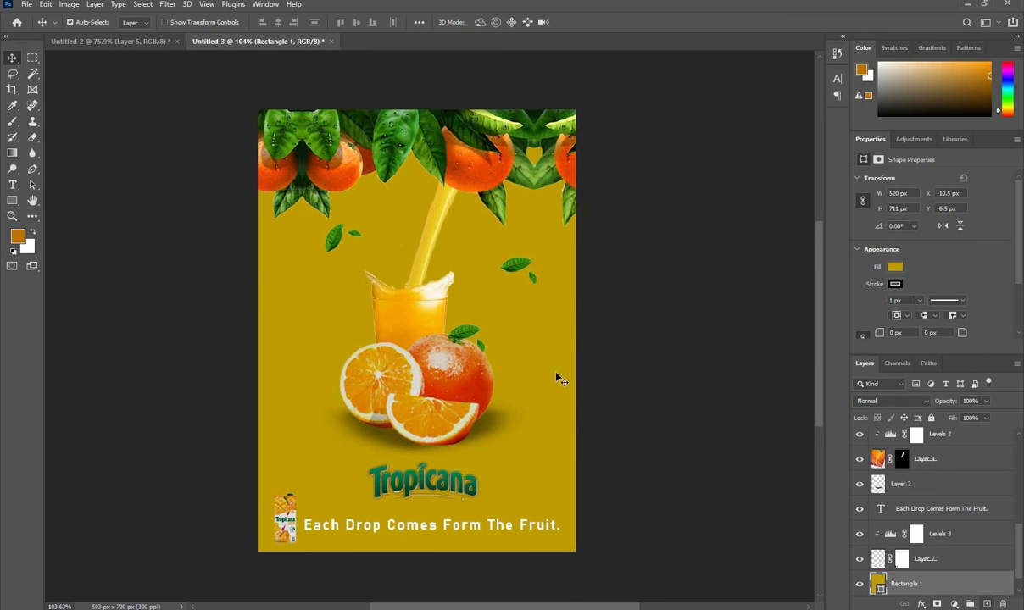
click(12, 123)
click(400, 229)
click(411, 225)
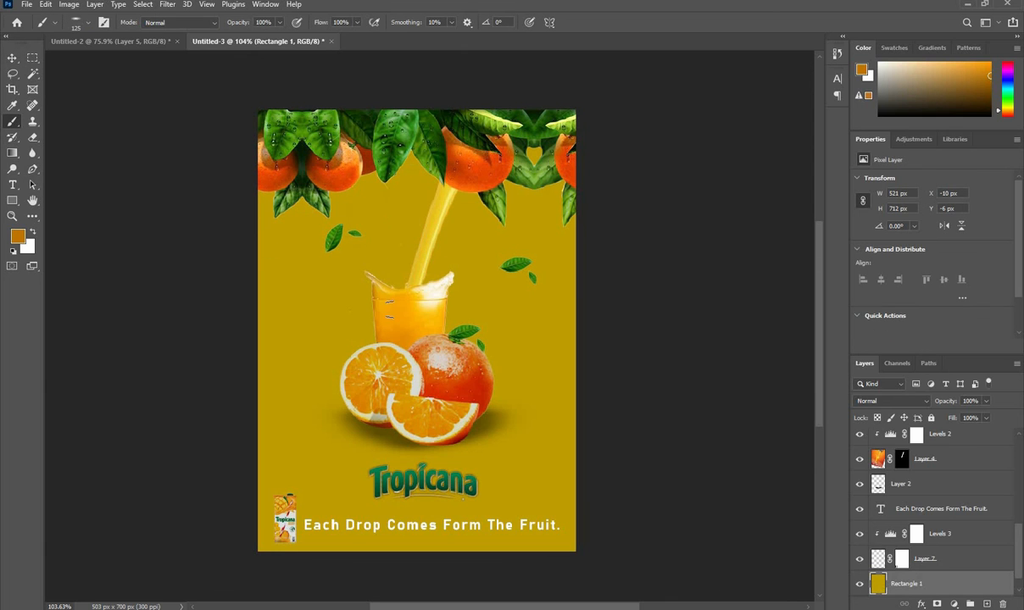
Paint a soft white glow behind the glass on the background rectangle with a size 600 brush.
click(70, 20)
drag(37, 69, 37, 78)
click(71, 18)
click(17, 239)
drag(583, 240, 568, 123)
click(839, 125)
click(407, 322)
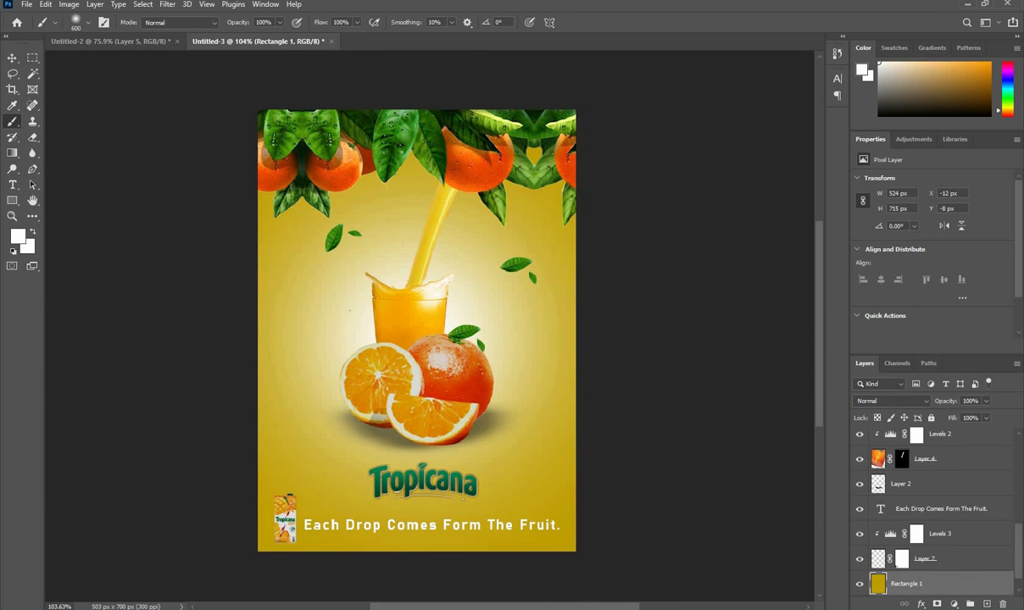
key(])
click(407, 327)
key(ctrl+z)
Brighten the cut oranges on Layer 1 using the Dodge tool with Midtones range and 50% exposure.
key(v)
scroll(326, 304, down, 1)
scroll(329, 303, up, 1)
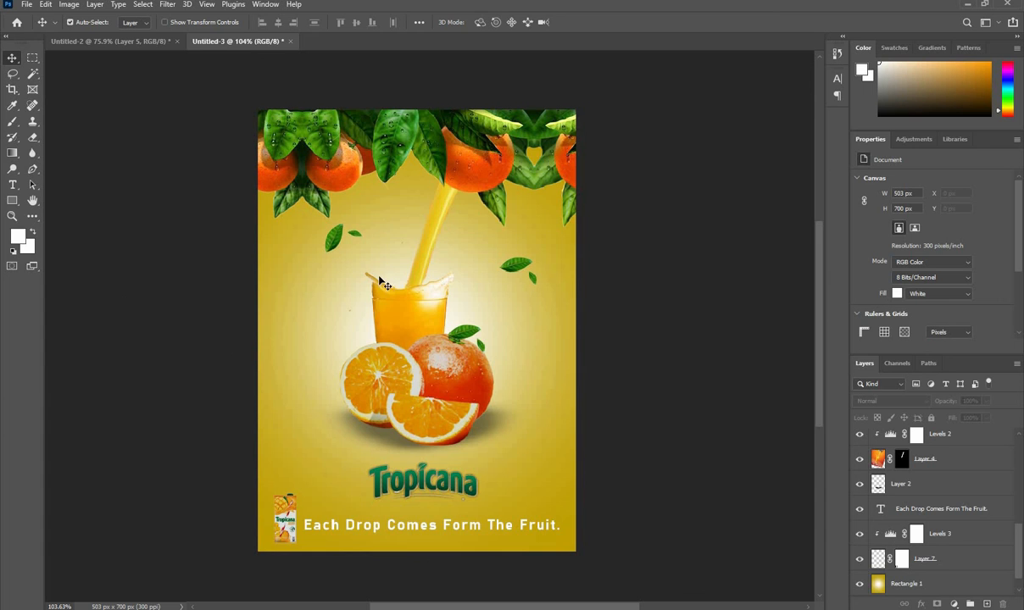
scroll(380, 281, down, 2)
scroll(377, 282, up, 6)
click(396, 371)
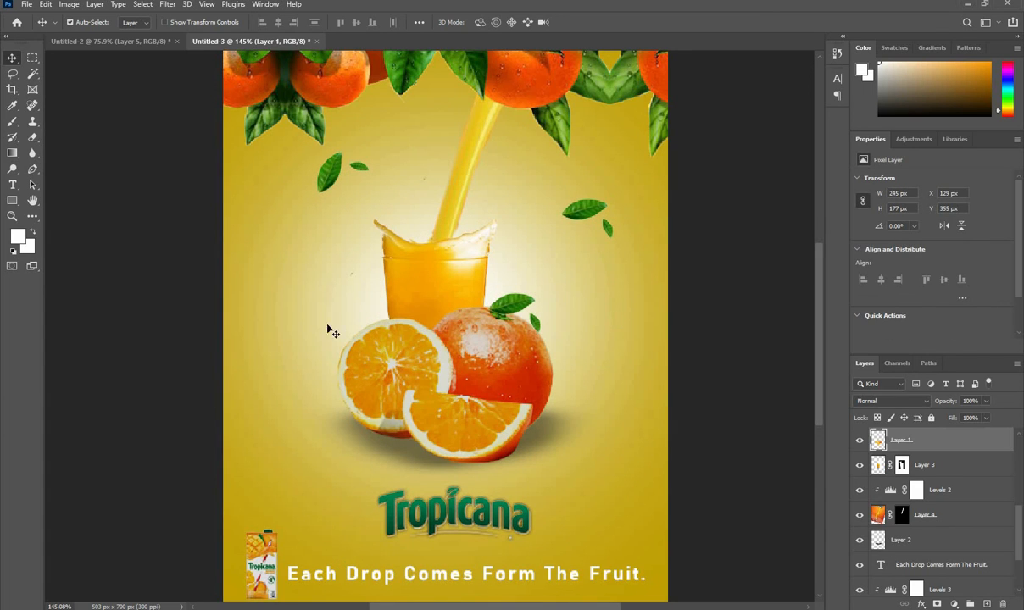
click(12, 169)
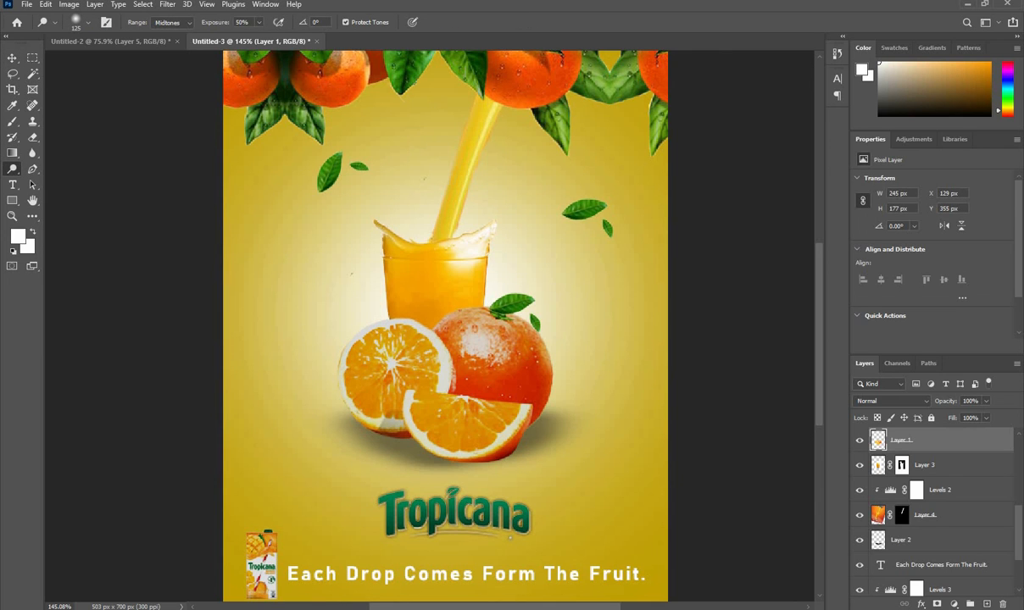
scroll(437, 380, down, 3)
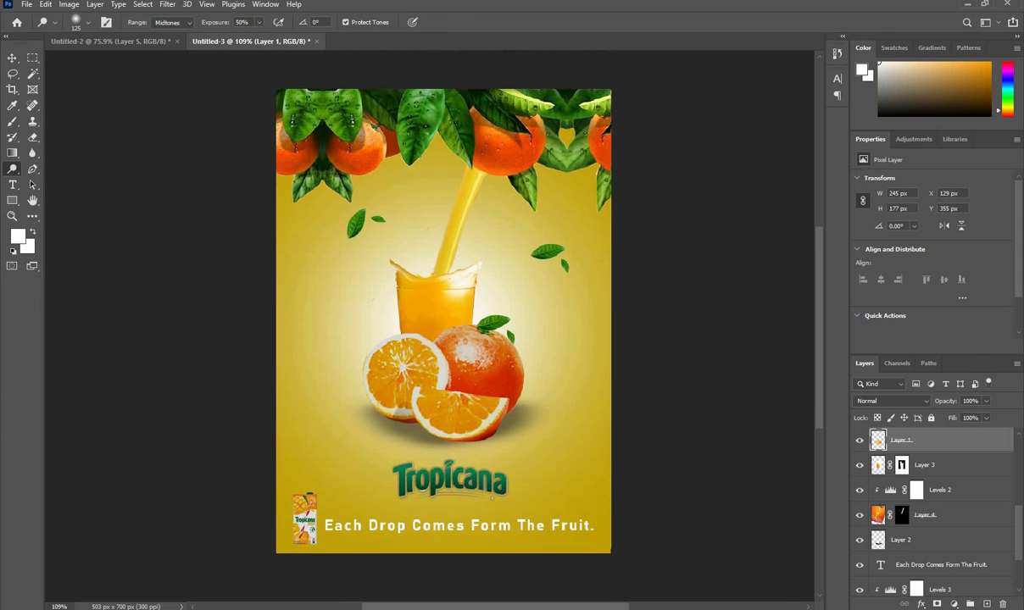
click(11, 59)
click(178, 185)
scroll(414, 319, down, 1)
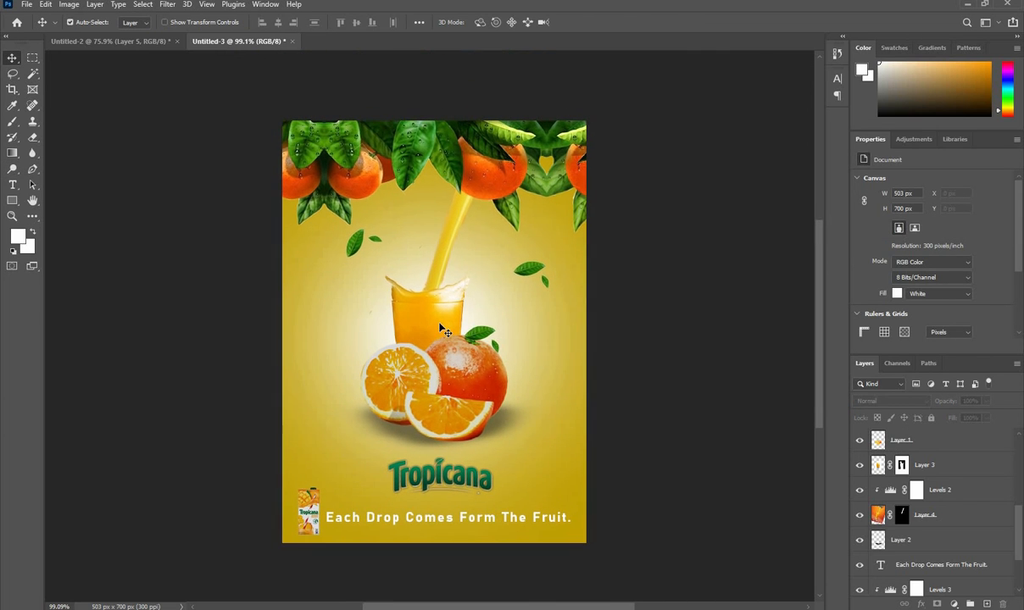
Brighten the lower hanging leaves on the leaf png layer using the Dodge tool with Midtones range and 50% exposure.
scroll(334, 261, up, 1)
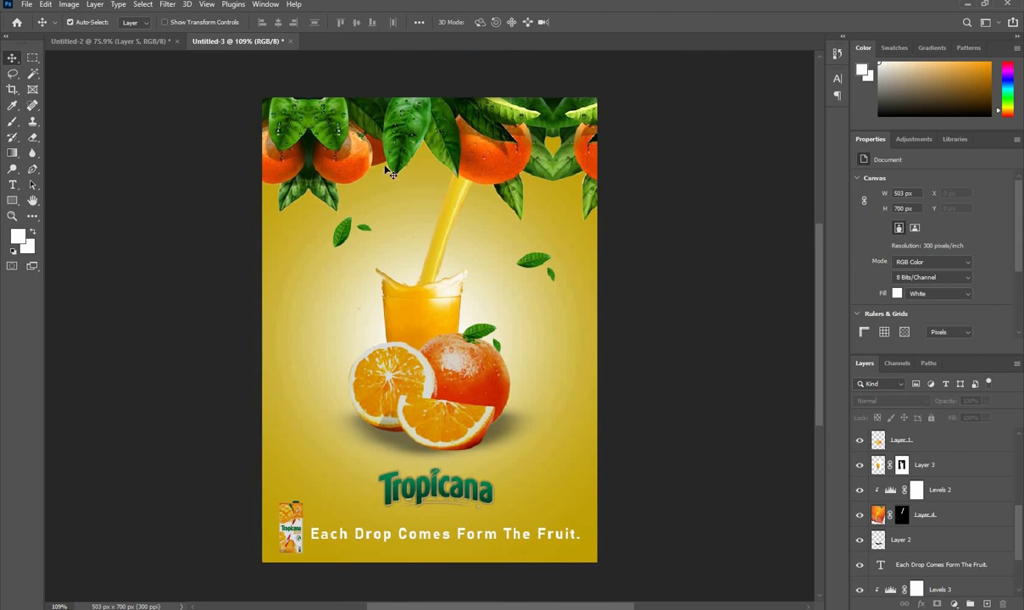
click(363, 155)
key(o)
click(325, 179)
click(469, 228)
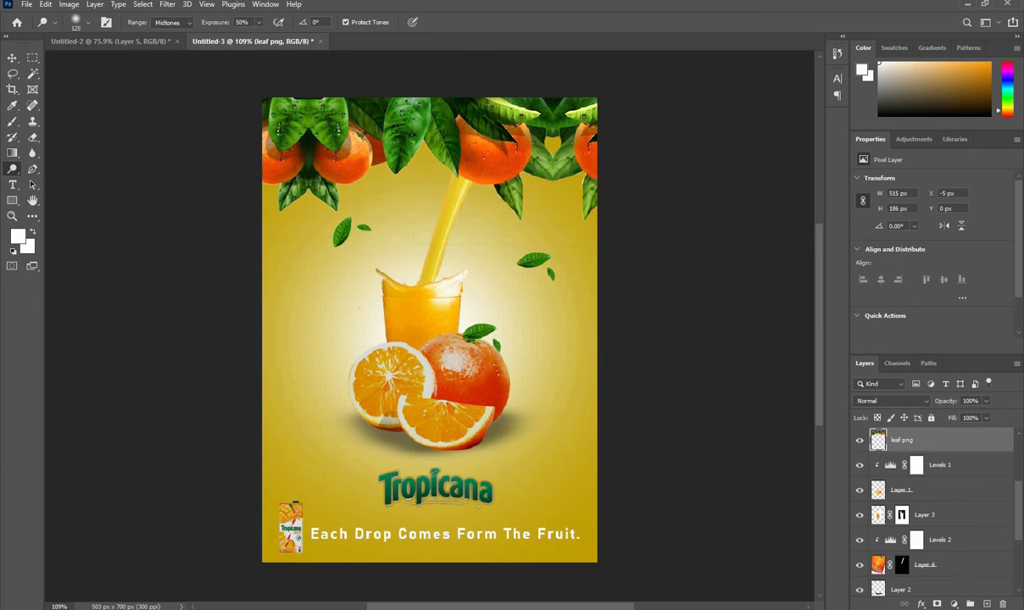
key(ctrl+z)
drag(292, 196, 325, 196)
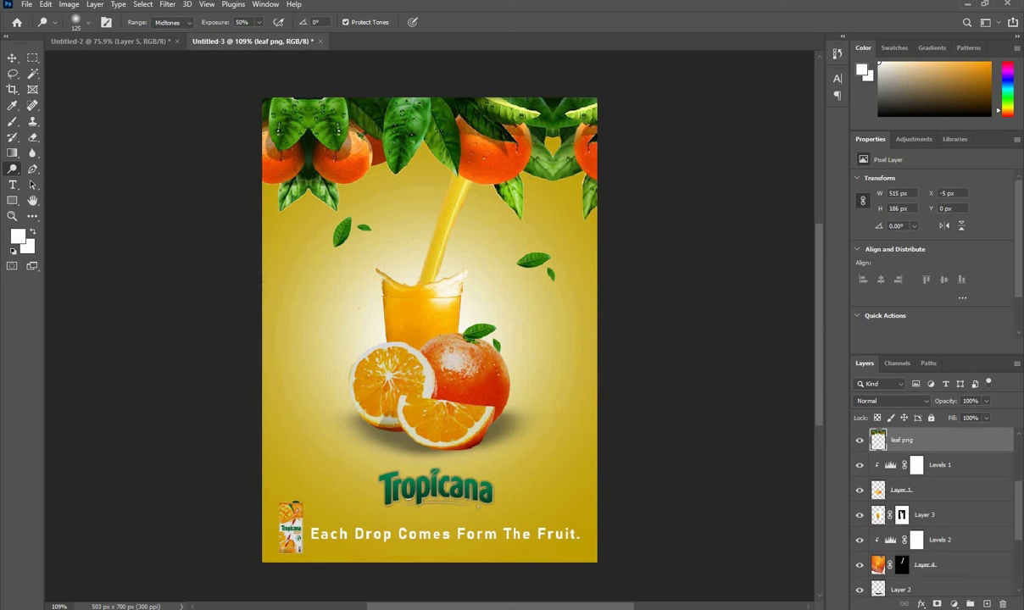
drag(514, 188, 551, 159)
scroll(311, 287, down, 1)
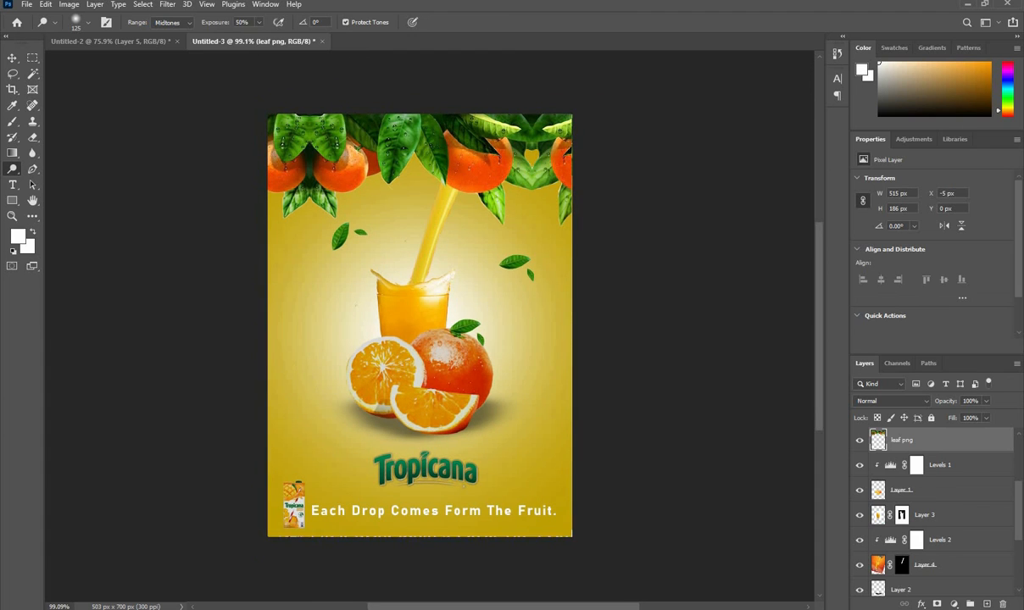
scroll(437, 346, up, 1)
click(12, 58)
click(649, 303)
scroll(649, 304, down, 1)
scroll(649, 304, up, 1)
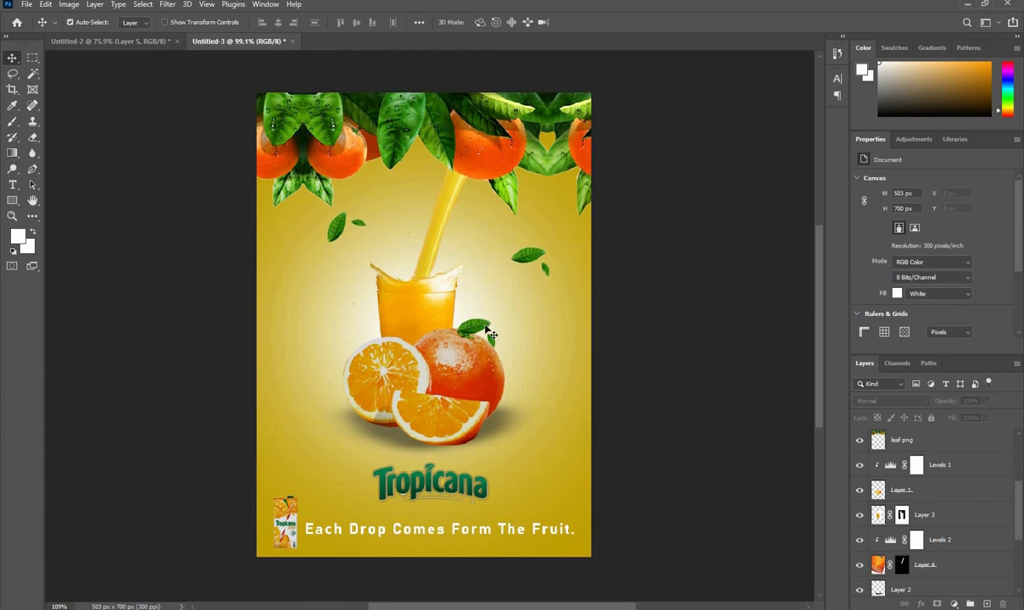
scroll(645, 305, down, 1)
scroll(644, 305, up, 1)
scroll(642, 307, down, 1)
scroll(642, 307, up, 1)
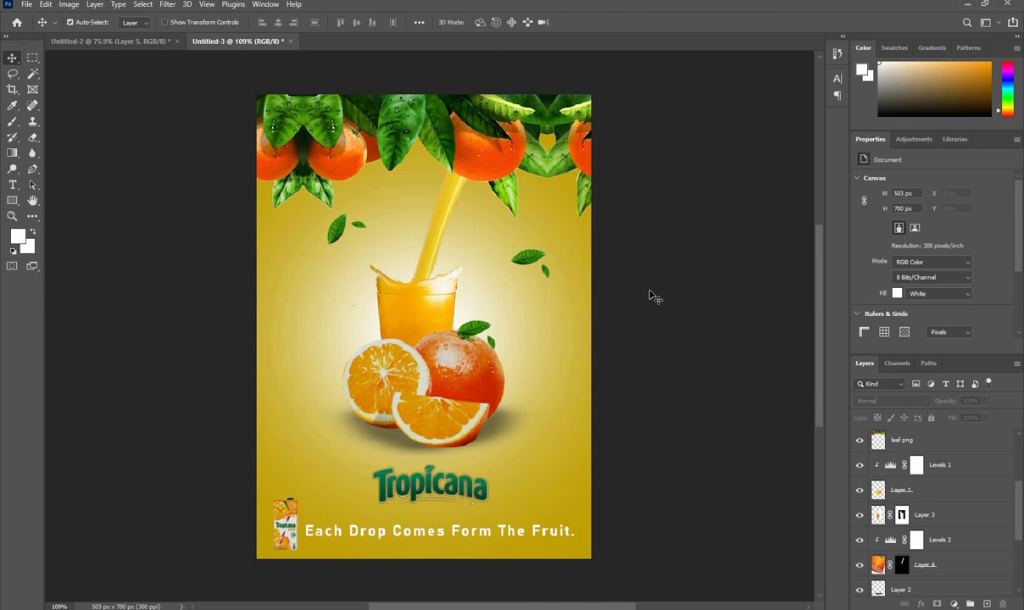
scroll(441, 350, down, 1)
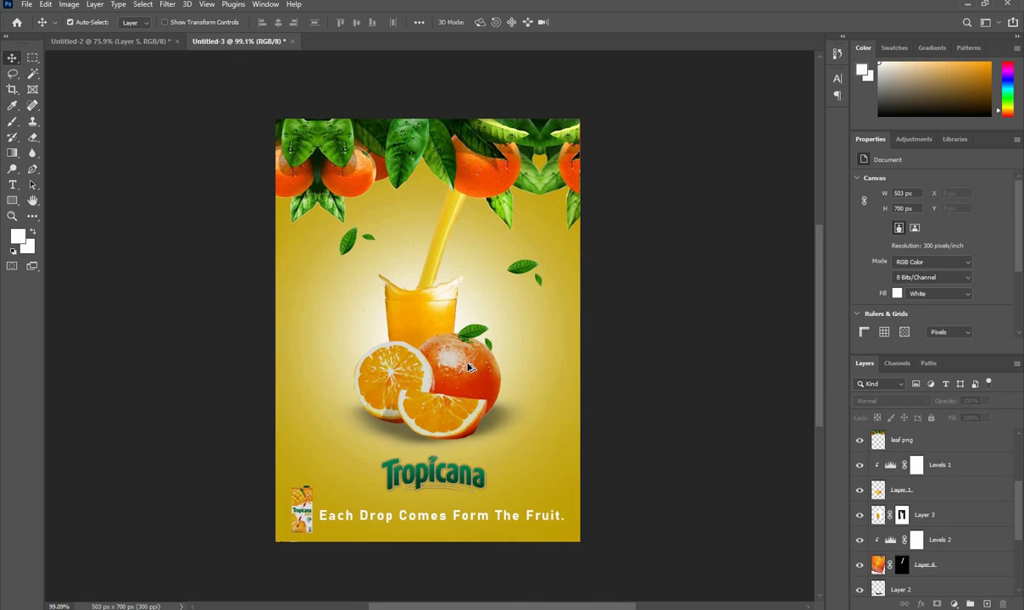
Nudge the shadow layer beneath the oranges up to Y 455 px.
scroll(407, 360, up, 2)
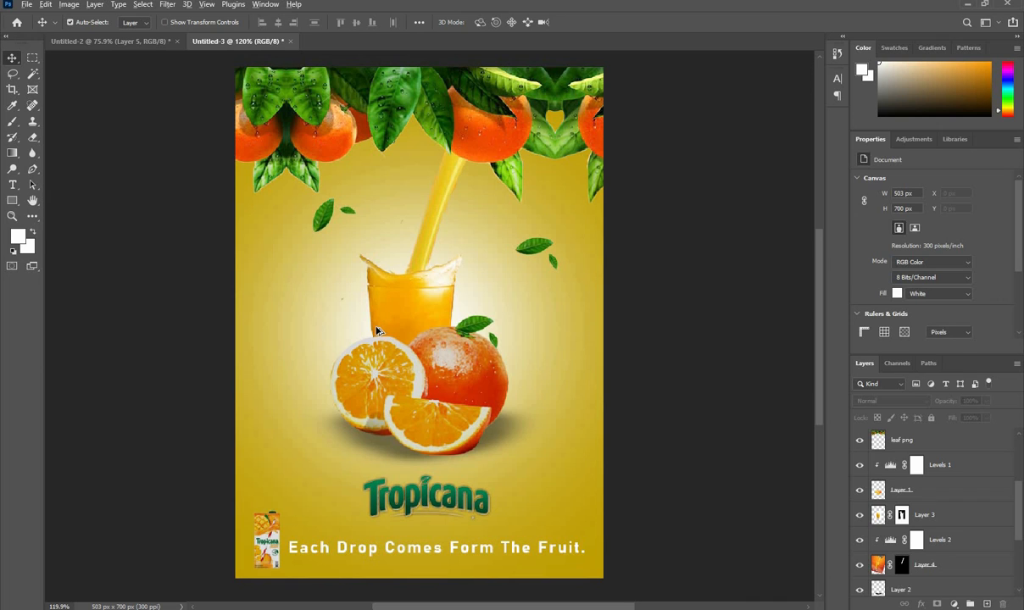
click(394, 452)
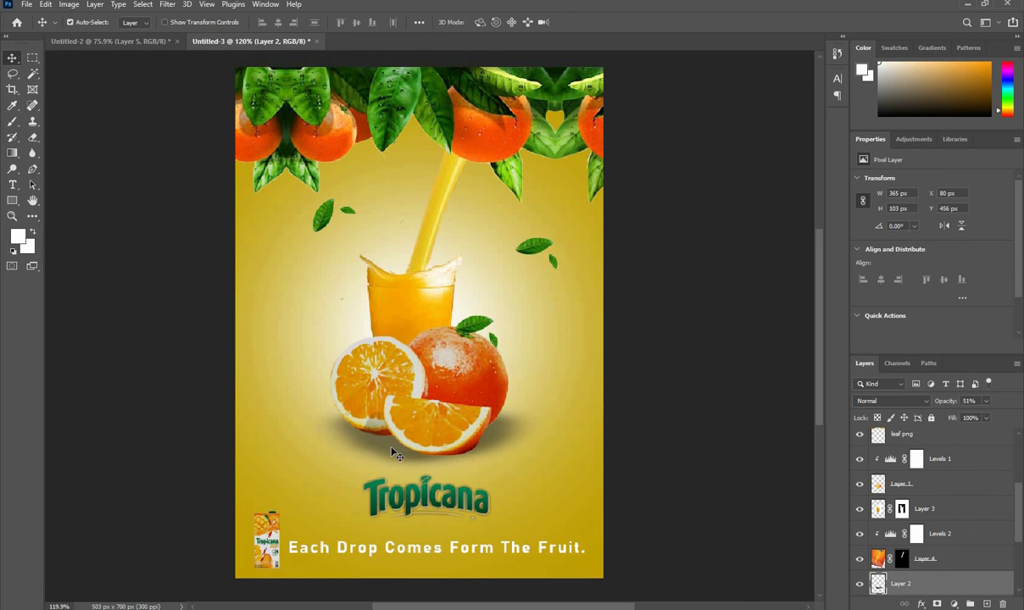
scroll(430, 404, down, 1)
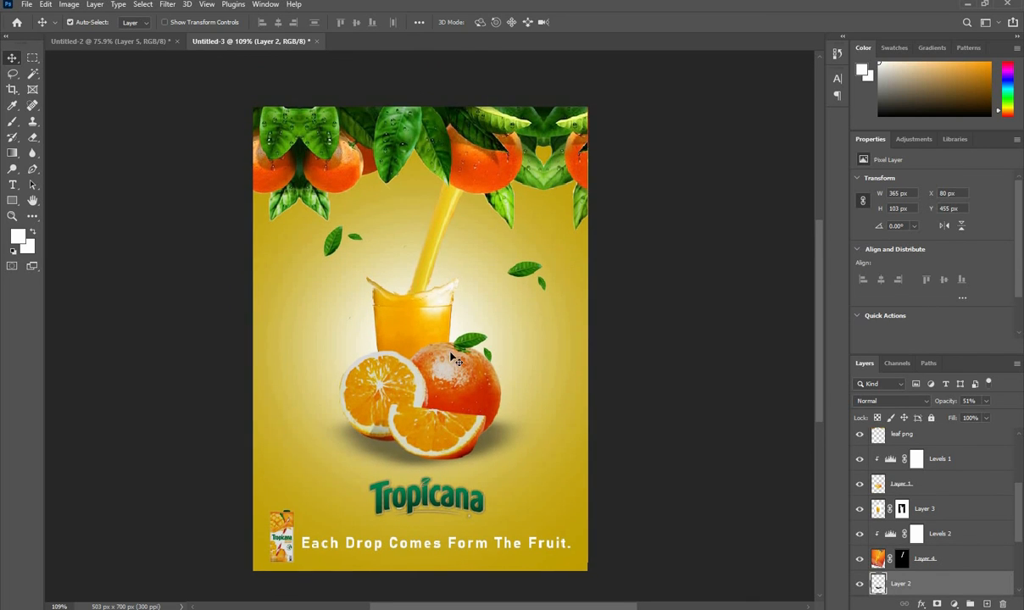
scroll(665, 341, down, 1)
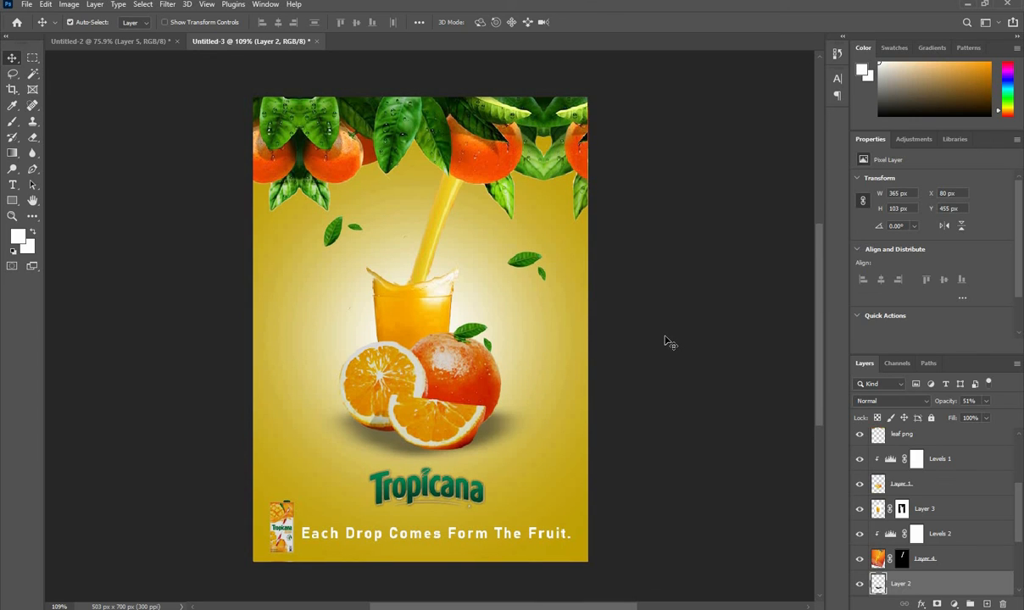
Combine the floating leaf layers Layer 5 and Layer 5 copy into a single smart object.
click(519, 262)
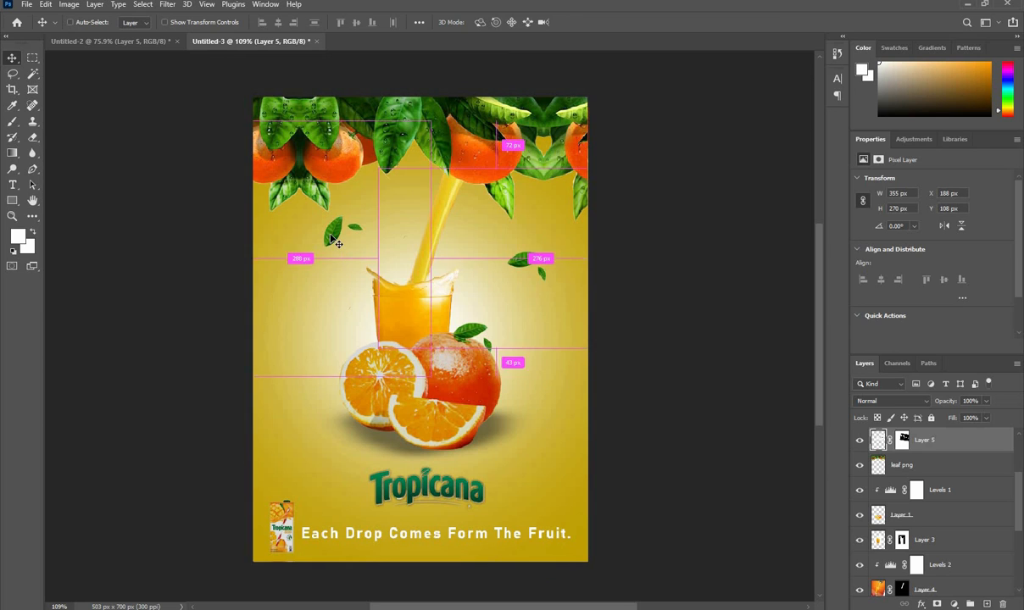
scroll(969, 514, up, 3)
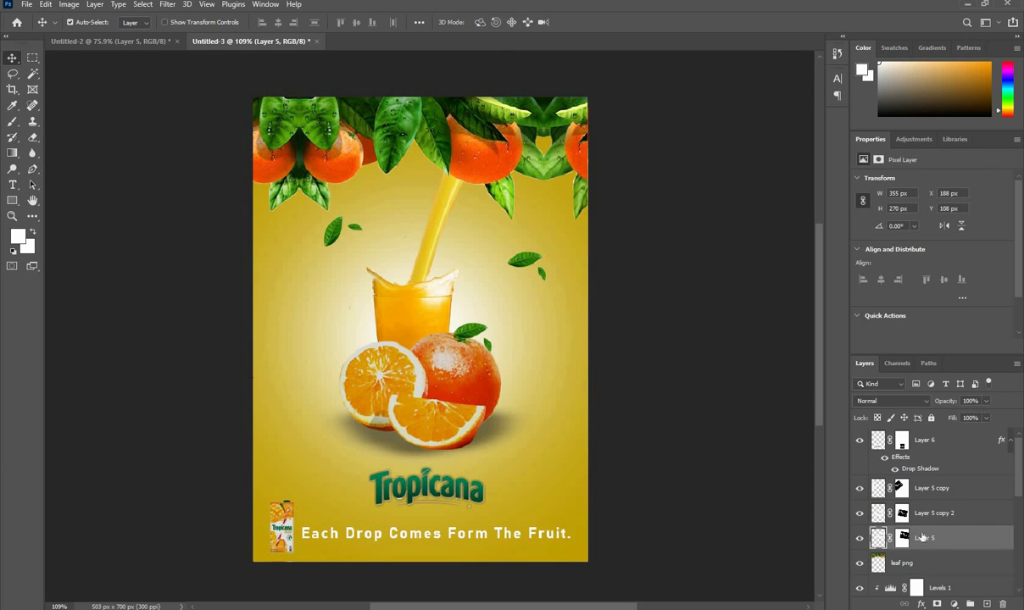
ctrl+click(933, 495)
right_click(933, 497)
click(797, 253)
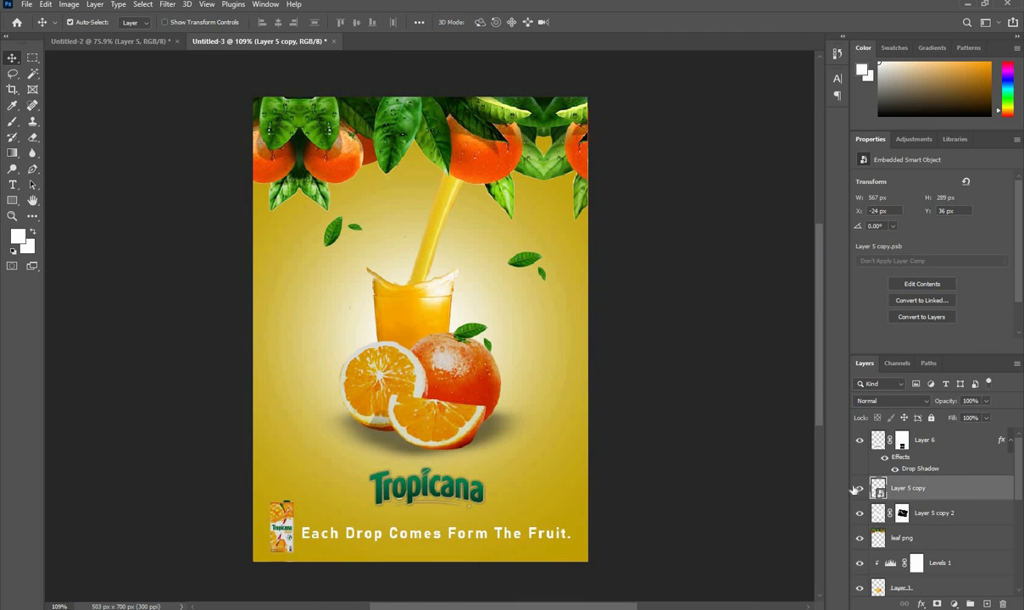
Apply a Gaussian Blur with a radius of 1.2 pixels to the floating leaves smart object.
click(167, 5)
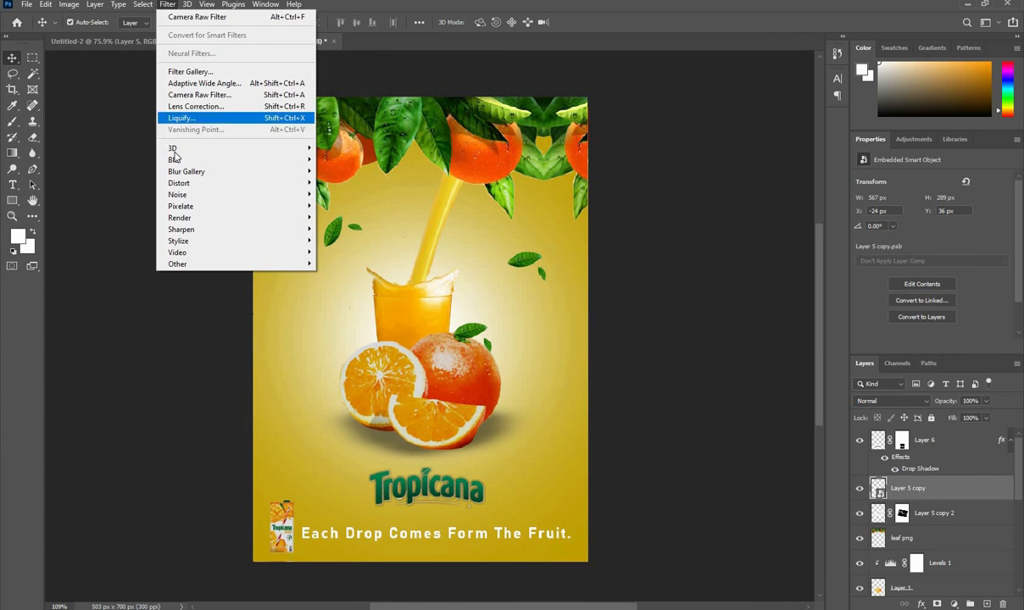
mouse_move(178, 158)
click(347, 209)
drag(597, 337, 588, 337)
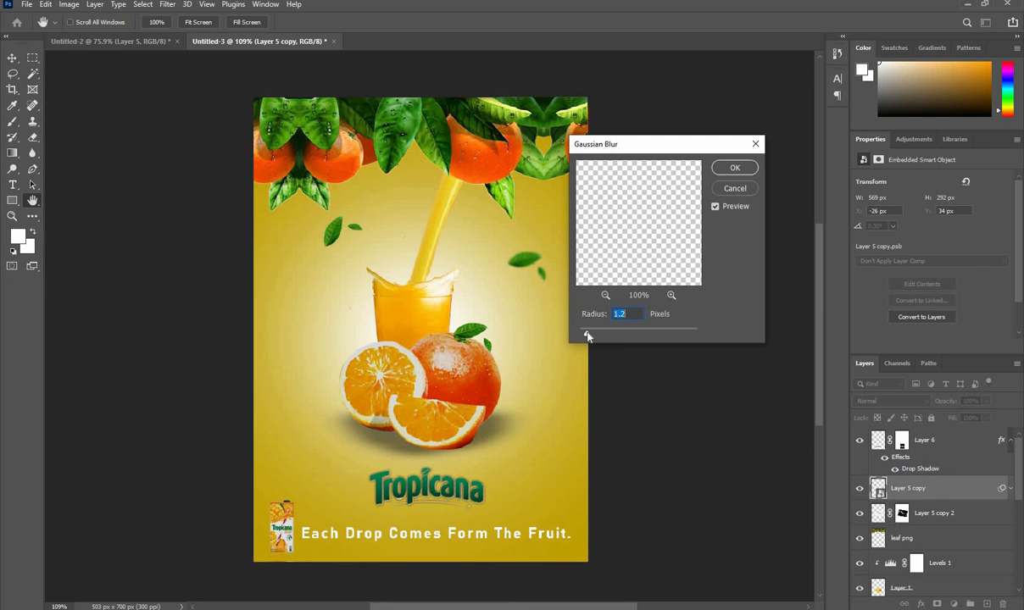
click(735, 168)
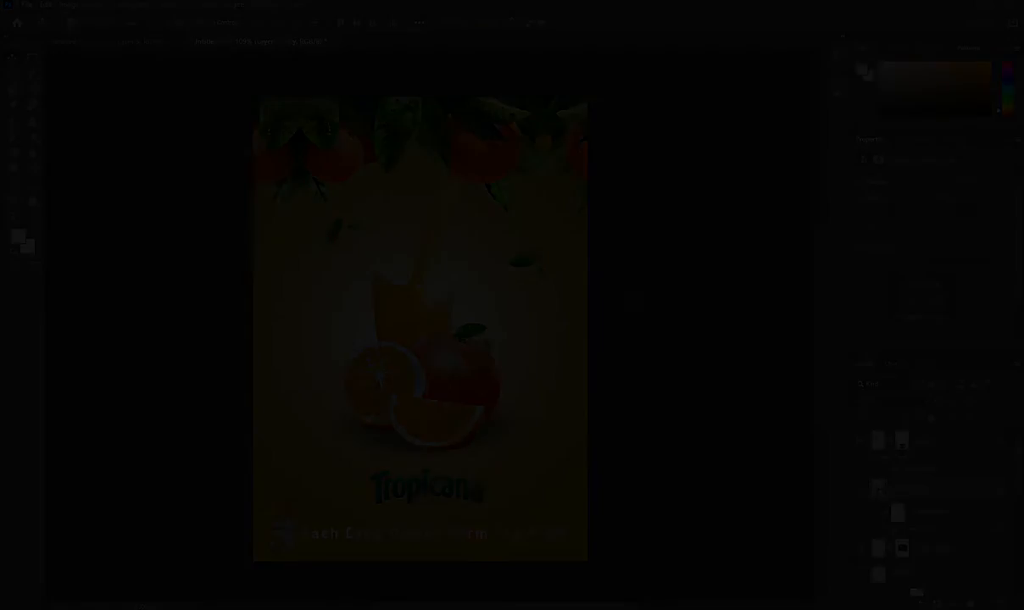